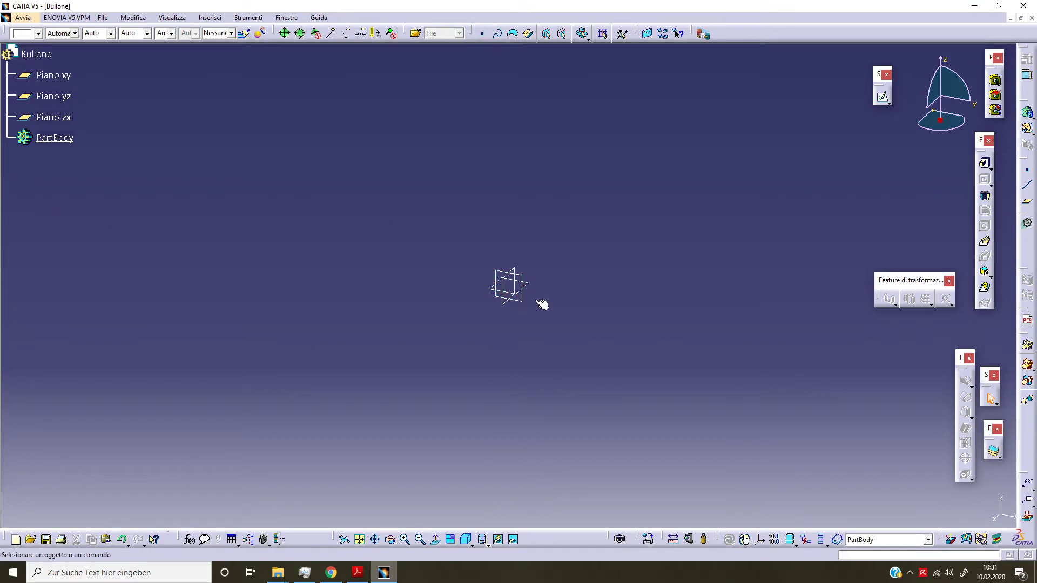
Step: Start a sketch on the XY plane and draw a regular hexagon centred on the origin
{"action": "left_click", "coordinate": [527, 287]}
{"action": "left_click", "coordinate": [883, 97]}
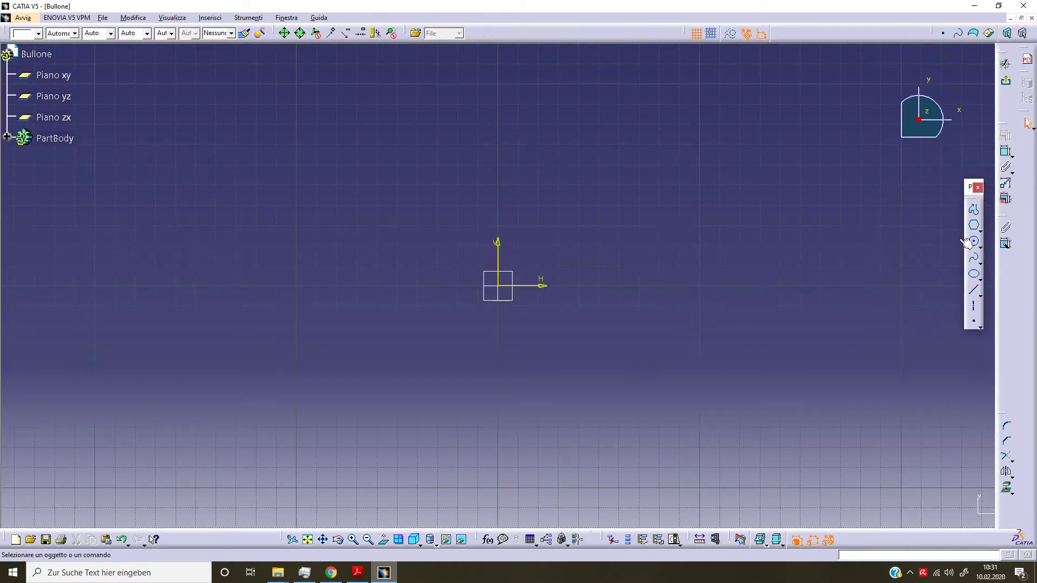
{"action": "left_click", "coordinate": [974, 226]}
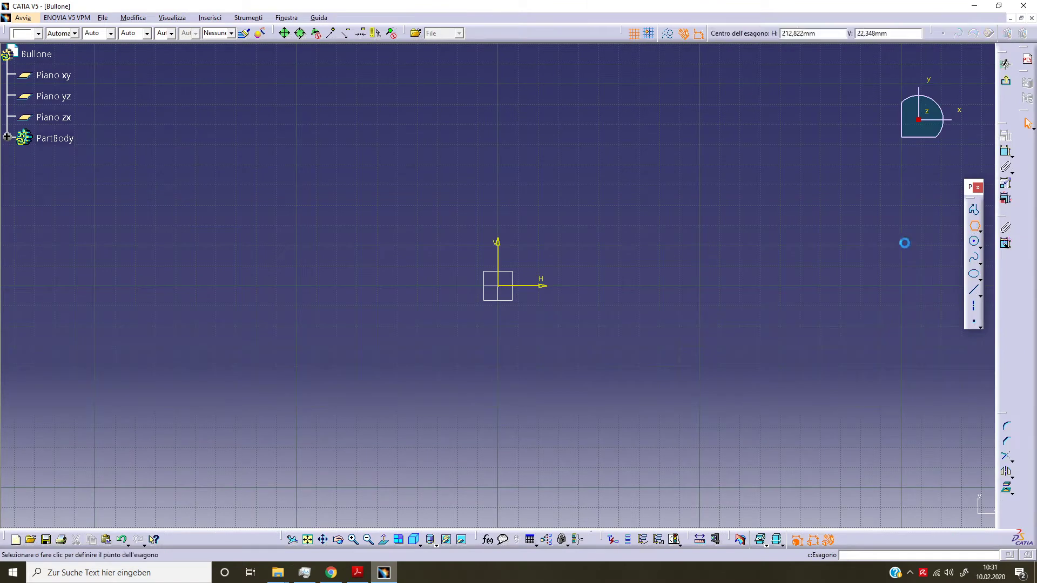
{"action": "left_click", "coordinate": [499, 287]}
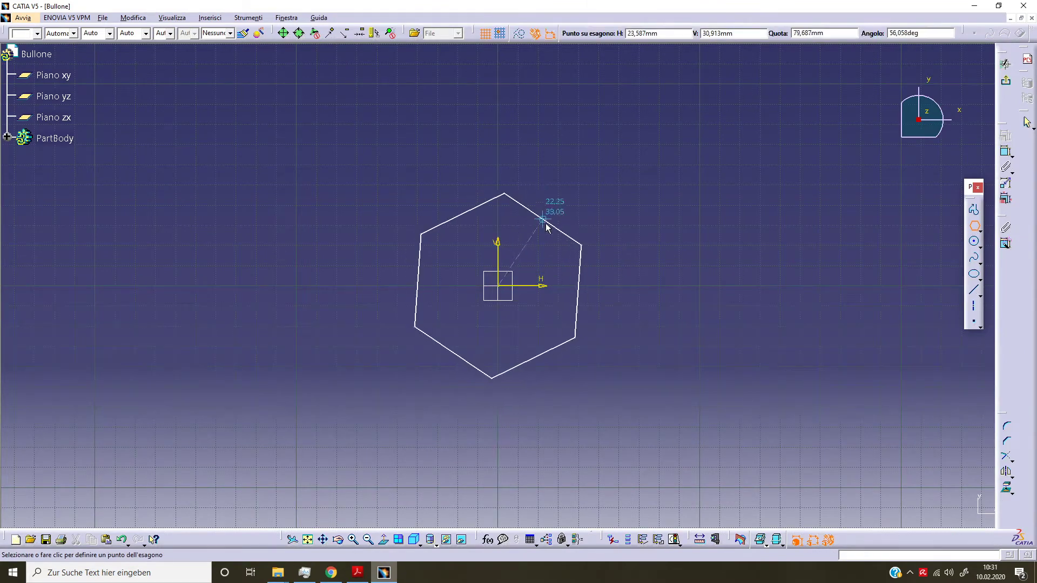
{"action": "left_click", "coordinate": [499, 189]}
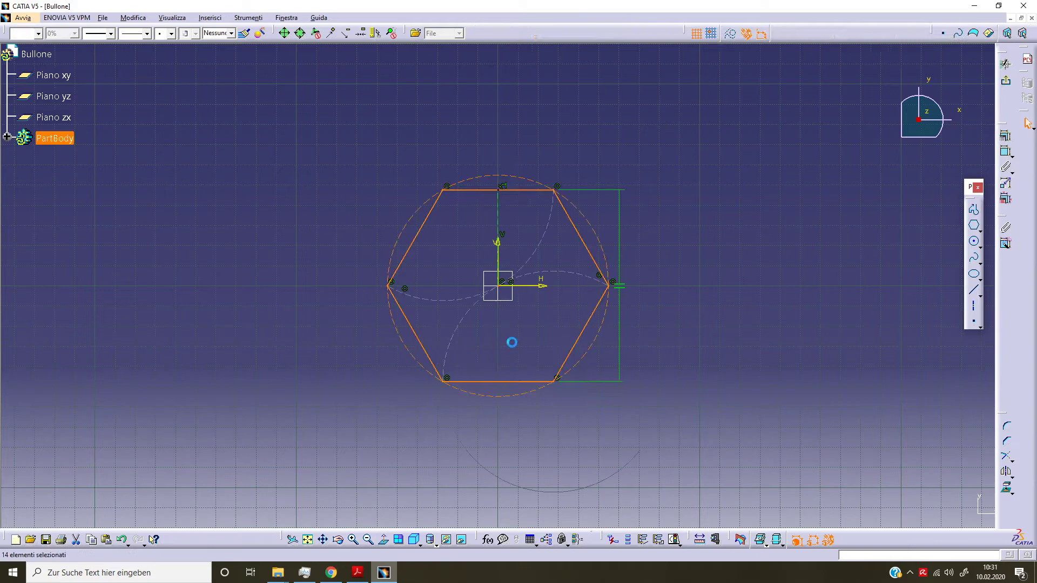
{"action": "left_click", "coordinate": [597, 462]}
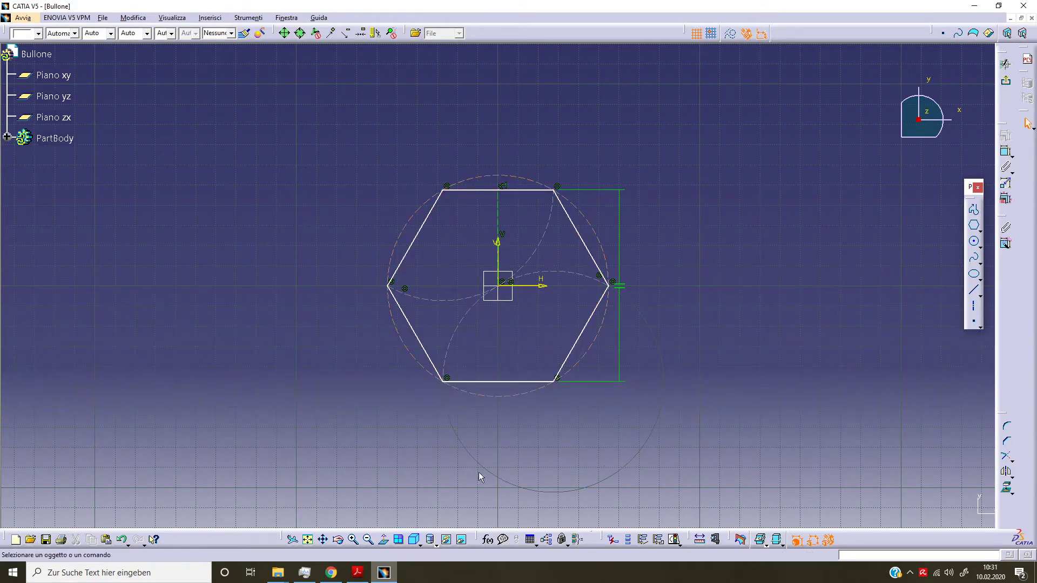
Step: Constrain the hexagon's top edge to be horizontal
{"action": "left_click", "coordinate": [527, 190]}
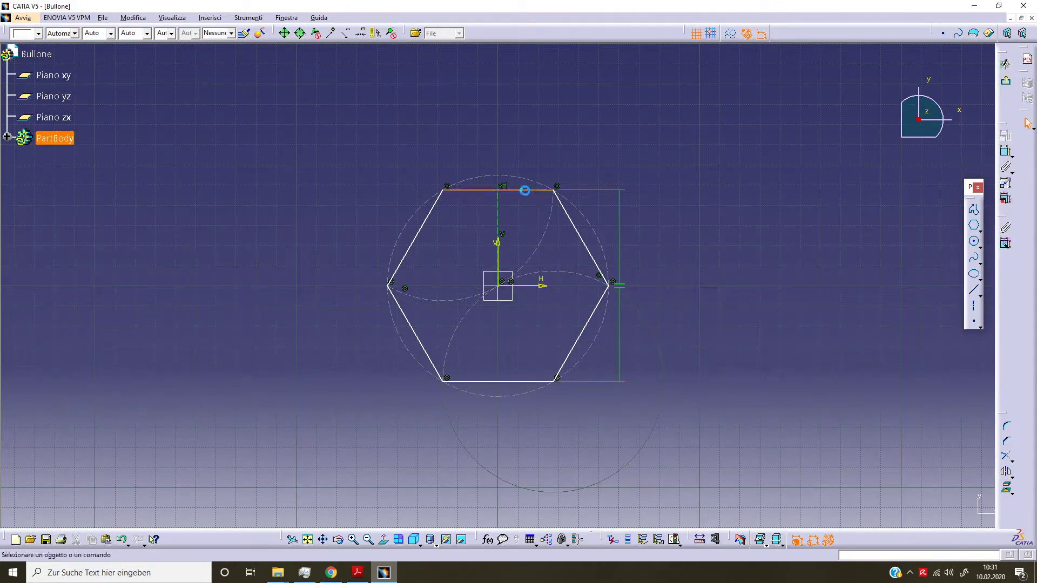
{"action": "left_click", "coordinate": [1006, 136]}
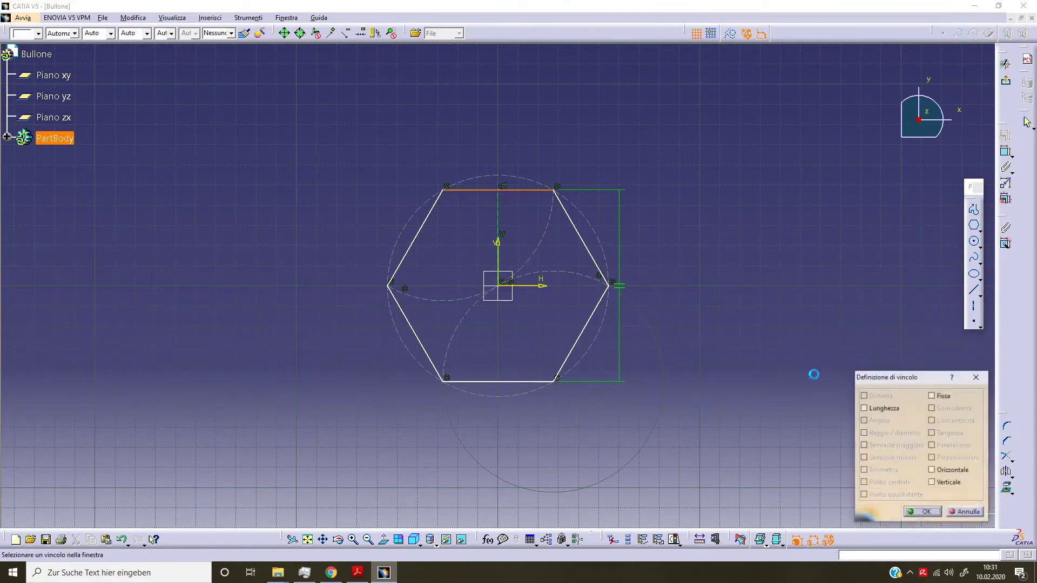
{"action": "left_click", "coordinate": [954, 471]}
{"action": "left_click", "coordinate": [924, 512]}
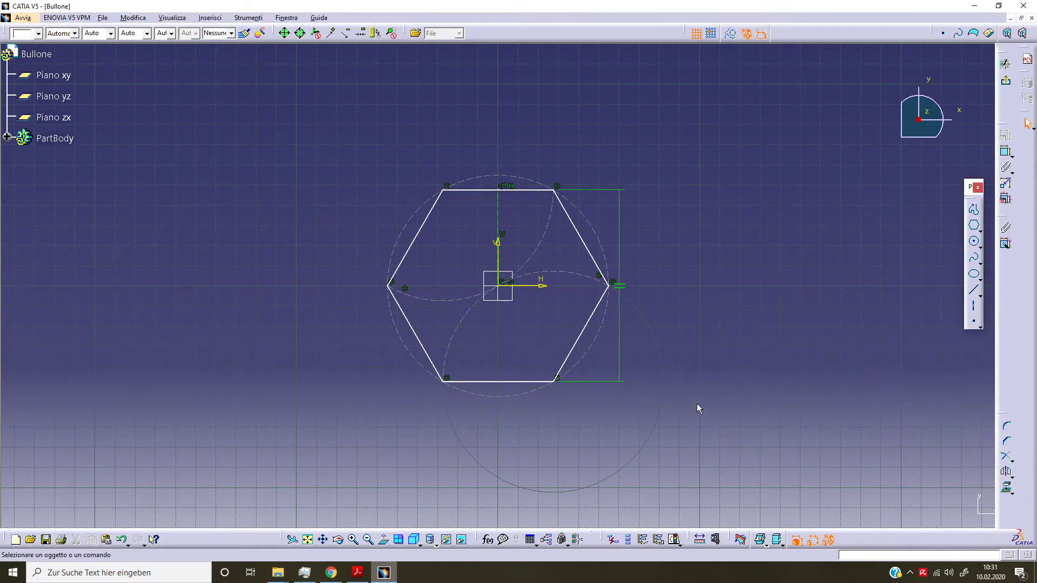
Step: Dimension the top edge to length 6 and close the sketch
{"action": "left_click", "coordinate": [1005, 152]}
{"action": "left_click", "coordinate": [532, 195]}
{"action": "left_click", "coordinate": [510, 153]}
{"action": "double_click", "coordinate": [511, 148]}
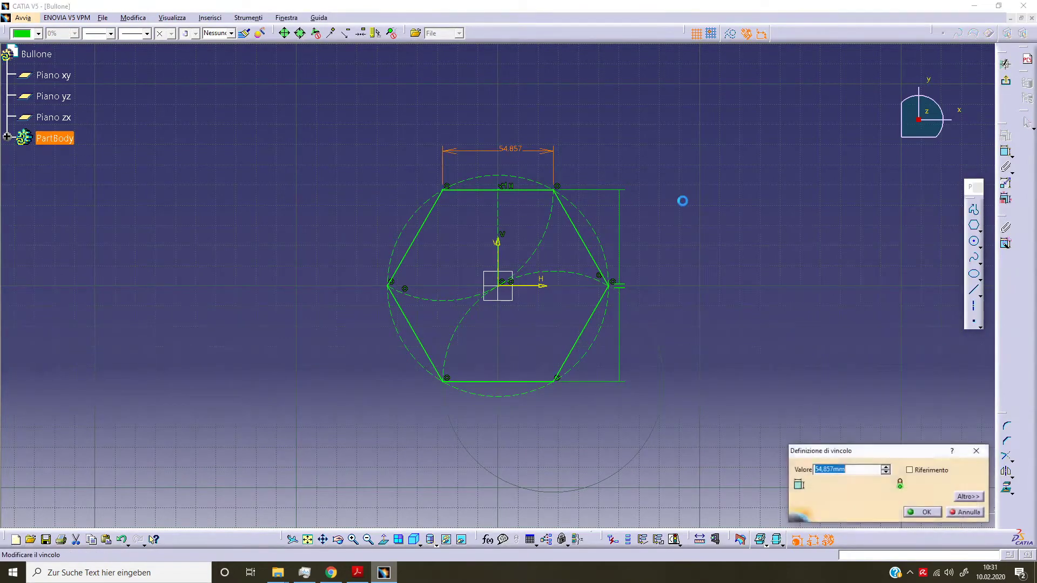
{"action": "type", "text": "6"}
{"action": "key", "text": "Return"}
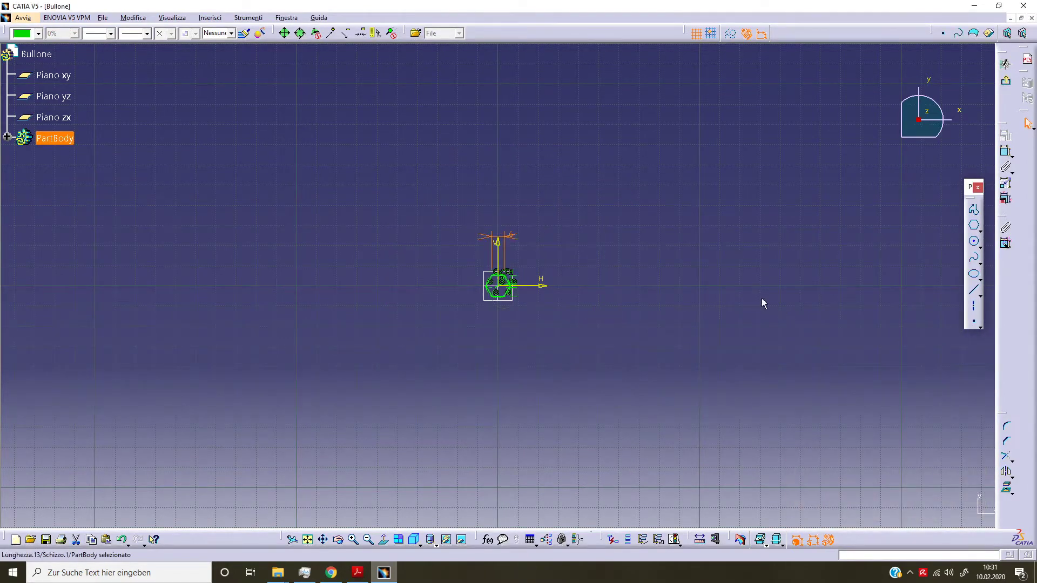
{"action": "middle_click_drag", "start_coordinate": [762, 299], "coordinate": [757, 236]}
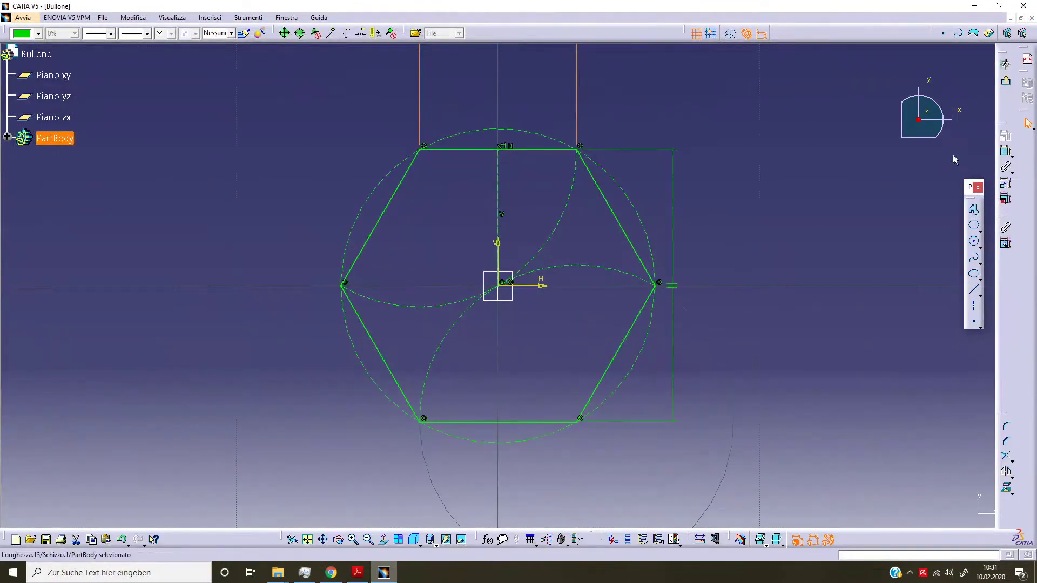
{"action": "left_click", "coordinate": [1006, 64]}
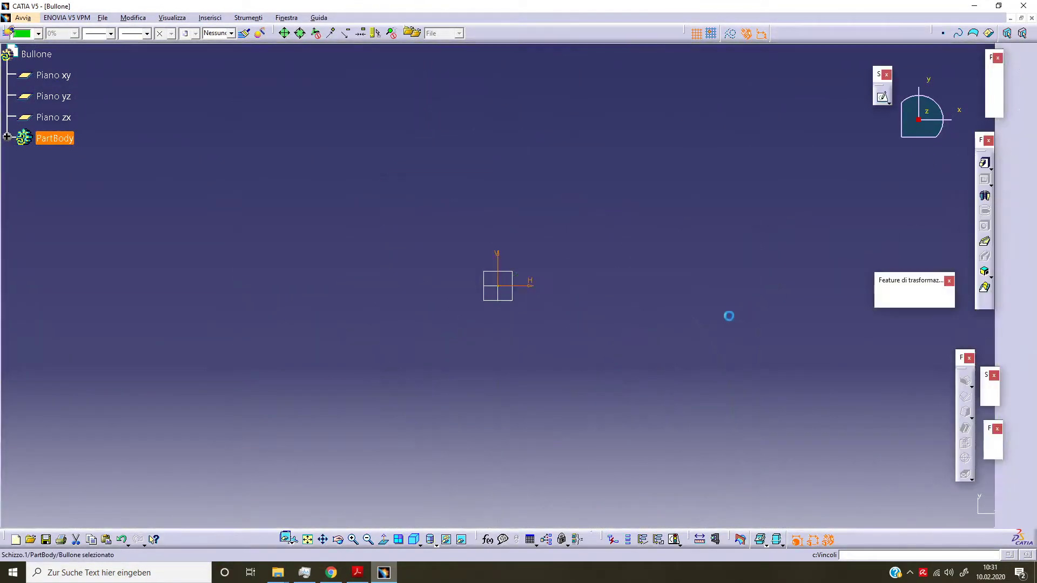
Step: Pad the hexagon sketch to a length of 4, then select the block's top face
{"action": "left_click", "coordinate": [984, 162]}
{"action": "type", "text": "4"}
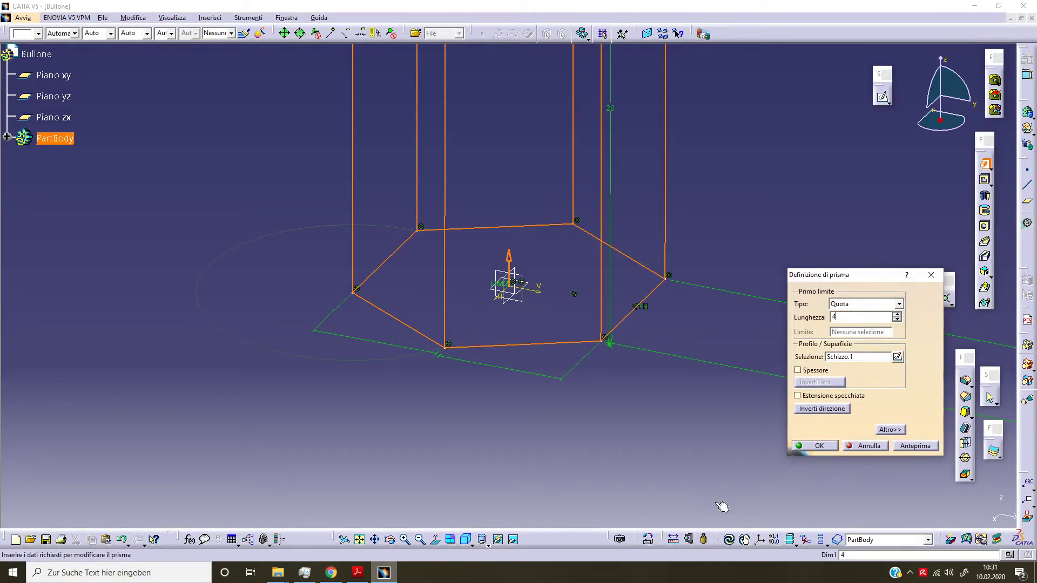
{"action": "left_click", "coordinate": [816, 452]}
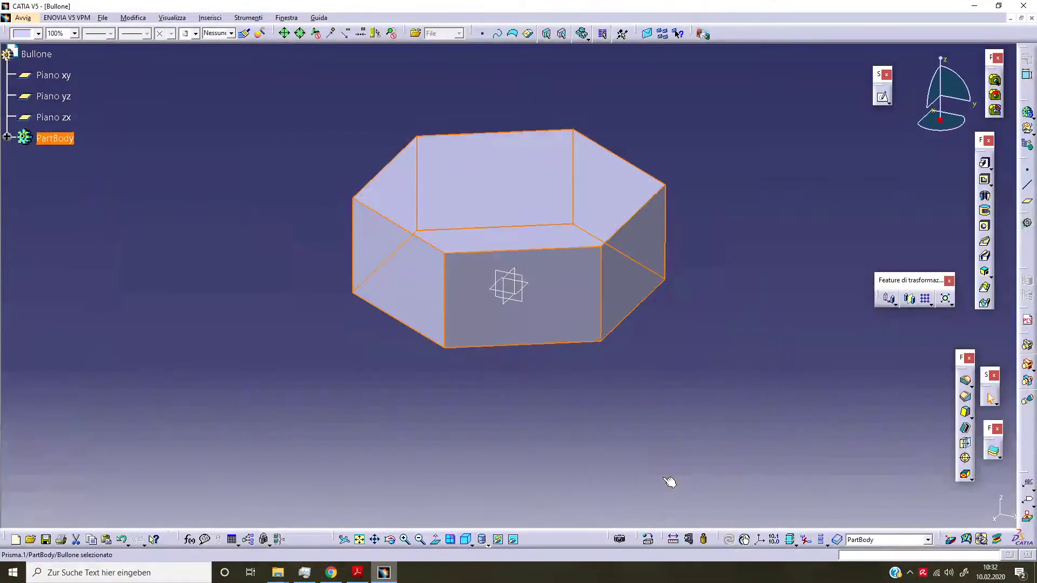
{"action": "left_click", "coordinate": [600, 229]}
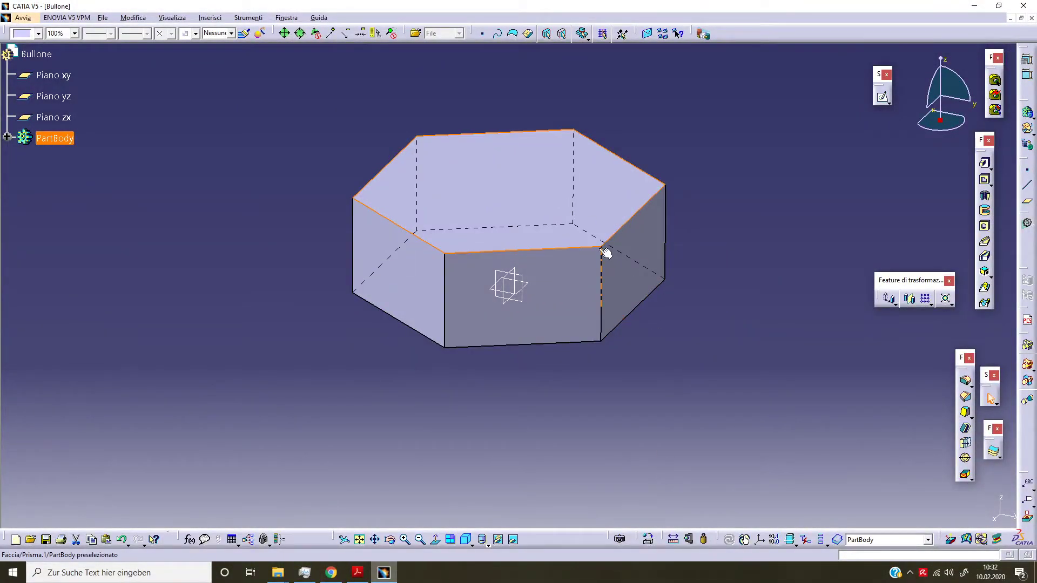
Step: Sketch a circle centred at the origin on the block's top face
{"action": "left_click", "coordinate": [882, 97]}
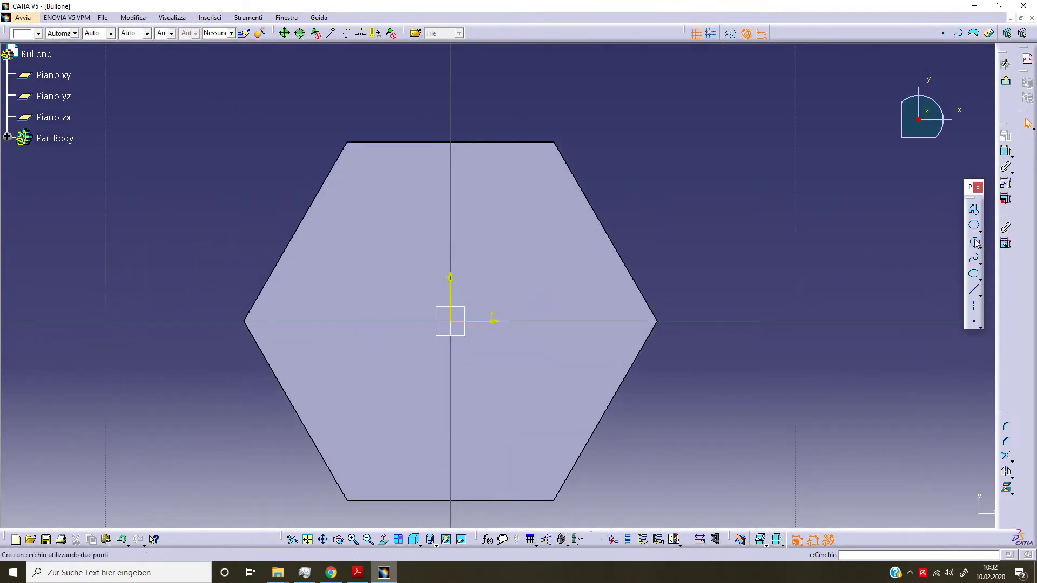
{"action": "left_click", "coordinate": [974, 241]}
{"action": "left_click", "coordinate": [458, 326]}
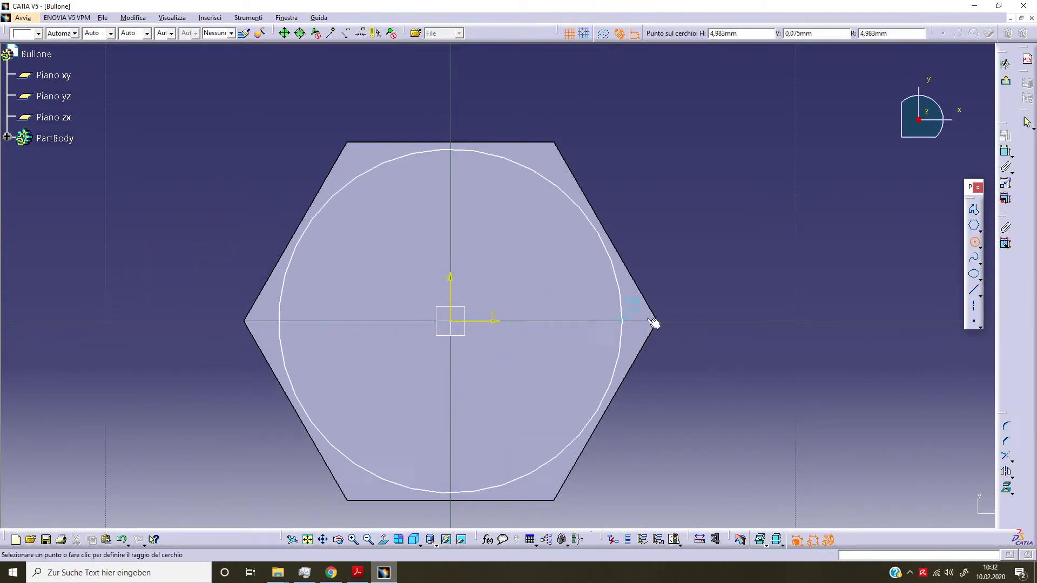
{"action": "left_click", "coordinate": [714, 323]}
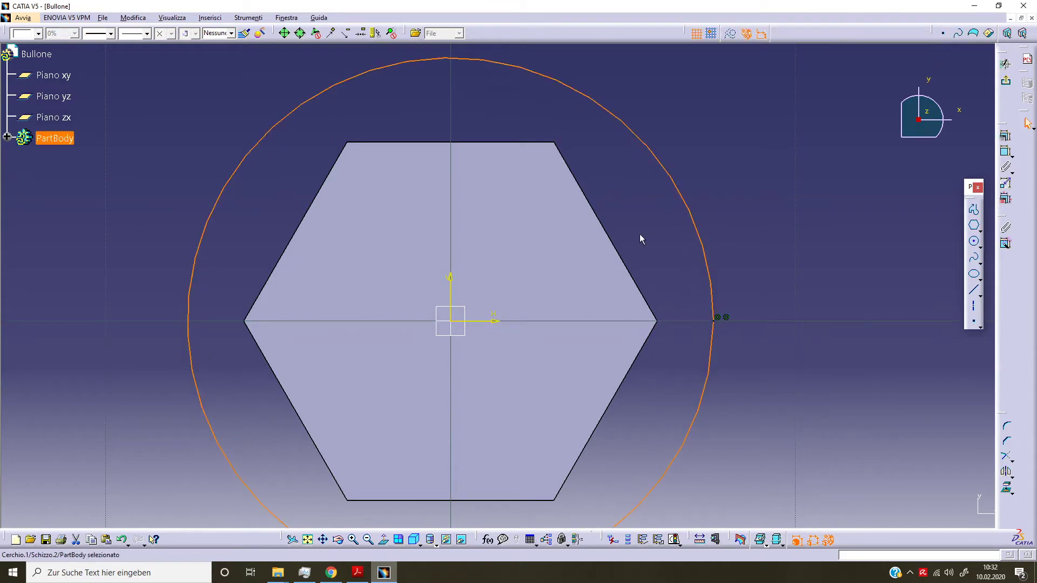
Step: Constrain the circle tangent to a hexagon edge and exit the sketch
{"action": "left_click", "coordinate": [617, 251], "text": "ctrl"}
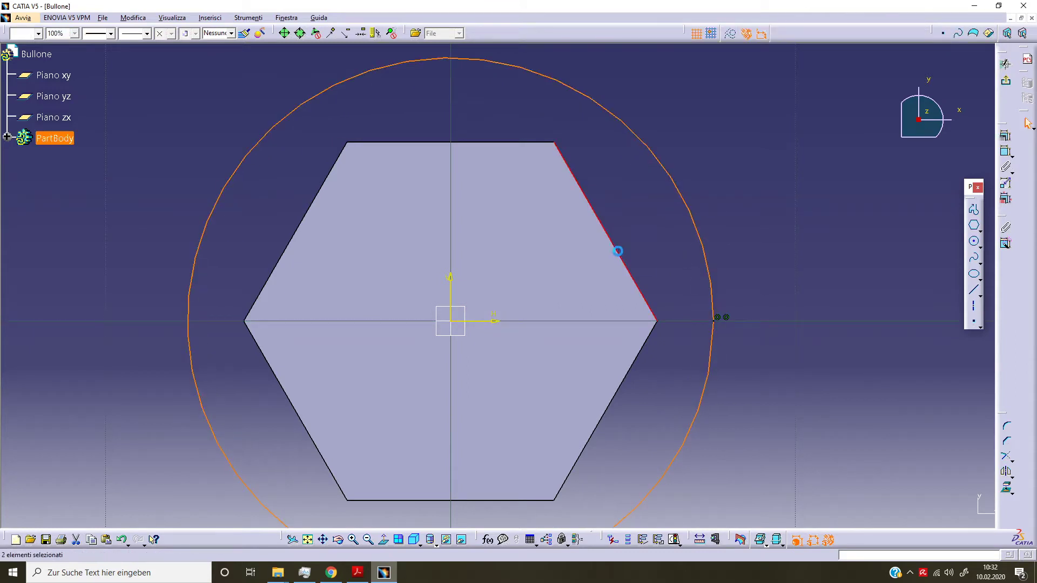
{"action": "left_click", "coordinate": [1004, 152]}
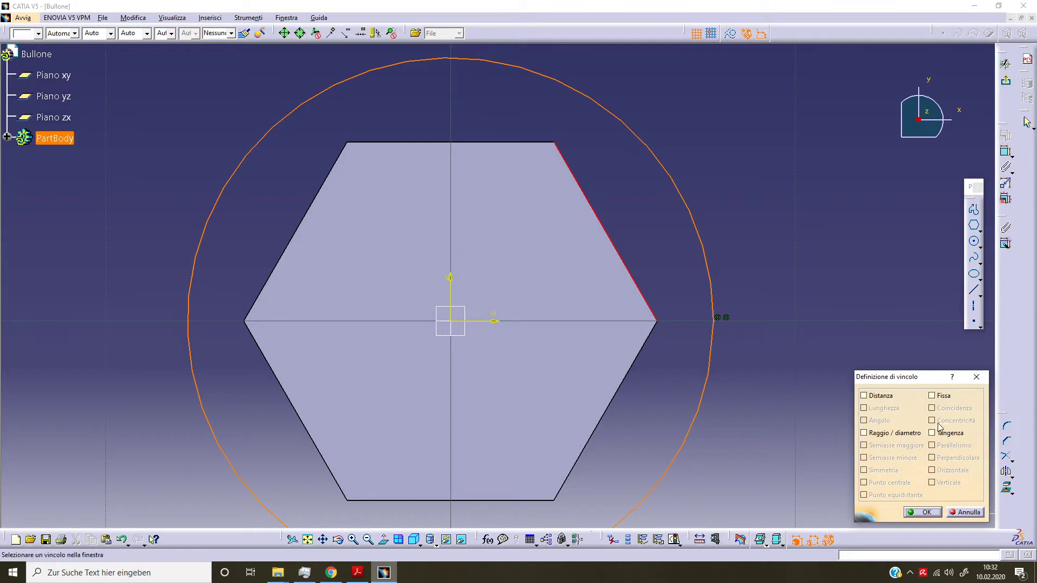
{"action": "left_click", "coordinate": [931, 432]}
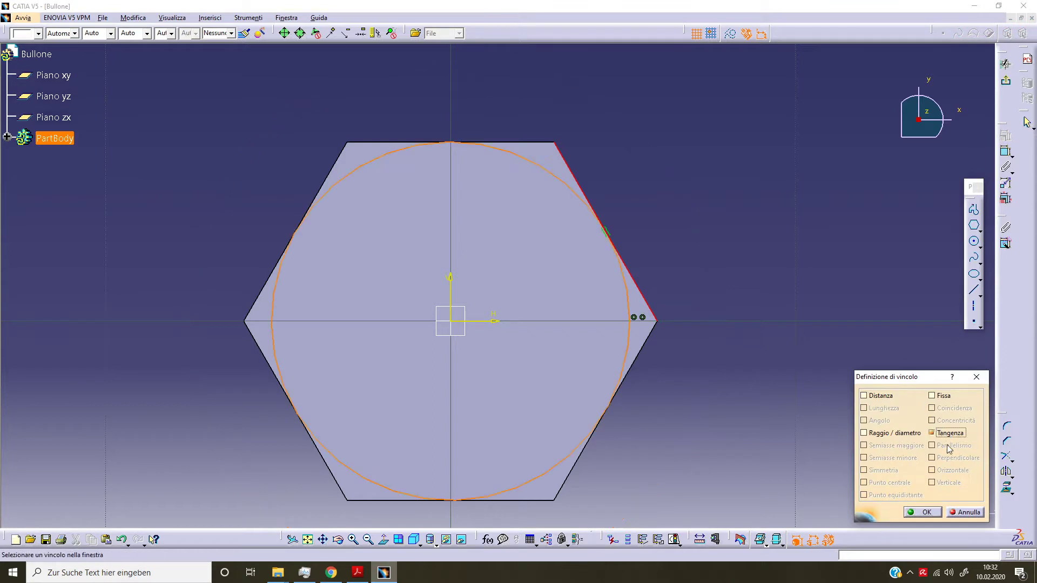
{"action": "left_click", "coordinate": [920, 516]}
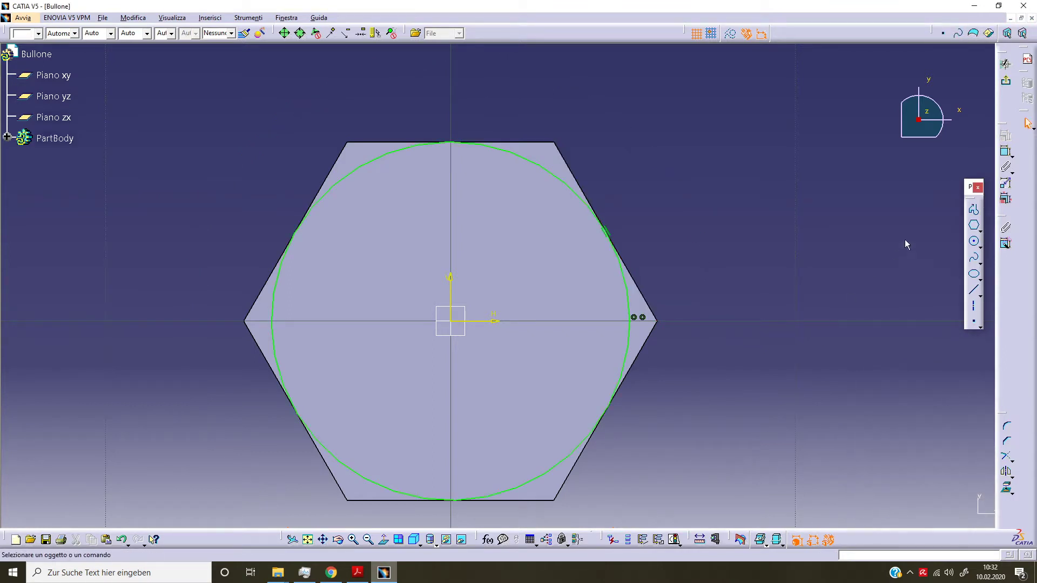
{"action": "left_click", "coordinate": [1006, 64]}
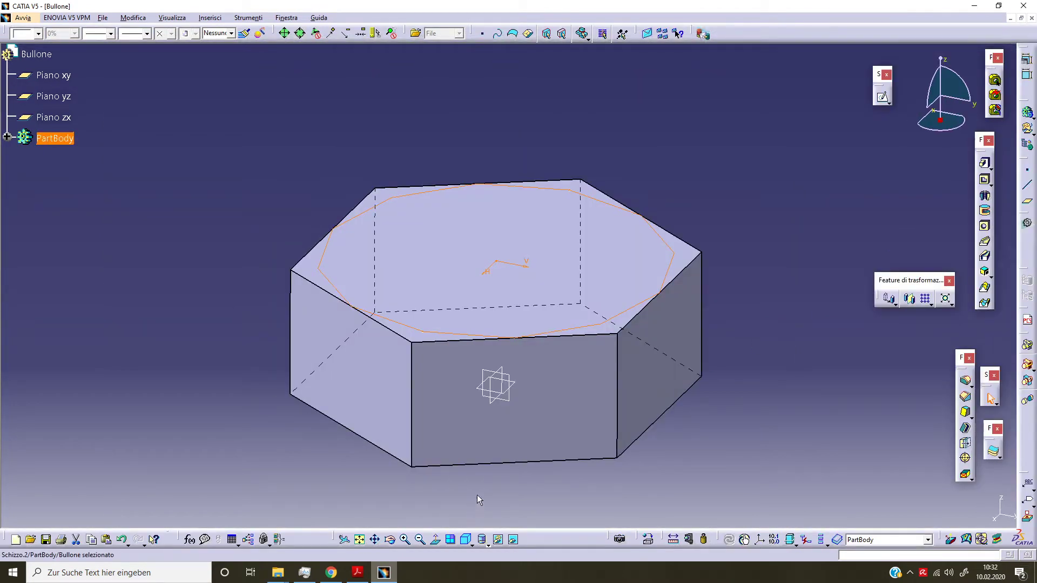
Step: Open a sketch on Piano zx and project the block's top edge into it
{"action": "mouse_move", "coordinate": [495, 468]}
{"action": "middle_mouse_down"}
{"action": "mouse_move", "coordinate": [457, 460]}
{"action": "mouse_move", "coordinate": [392, 356]}
{"action": "middle_mouse_up"}
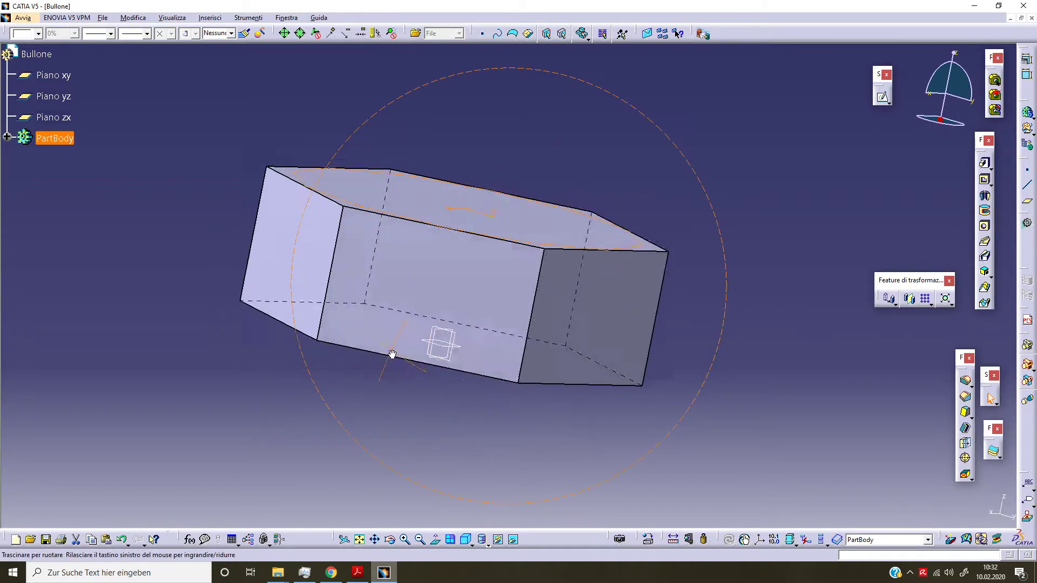
{"action": "middle_click_drag", "start_coordinate": [392, 356], "coordinate": [424, 351]}
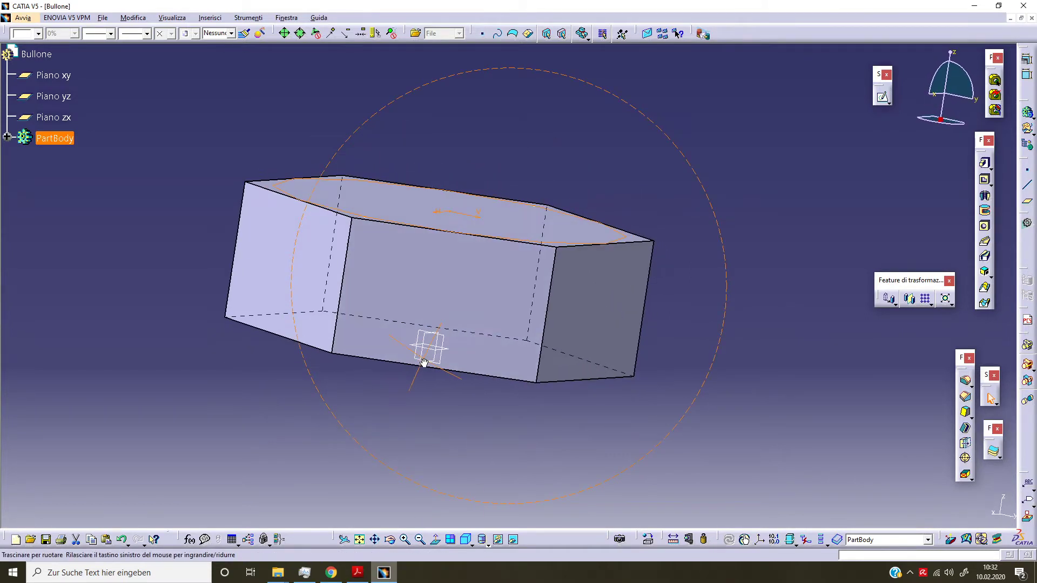
{"action": "left_click", "coordinate": [54, 118]}
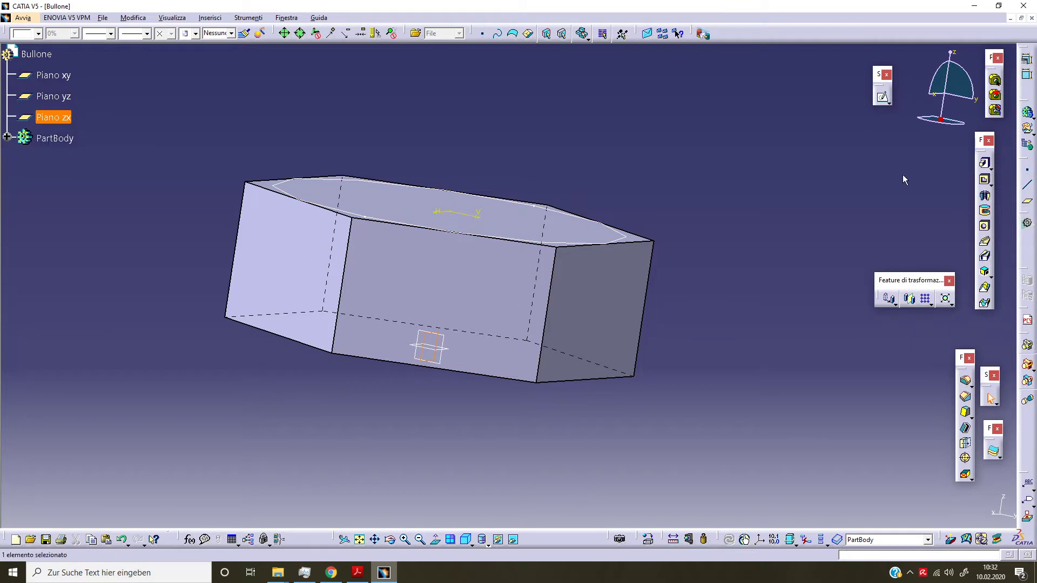
{"action": "left_click", "coordinate": [883, 97]}
{"action": "mouse_move", "coordinate": [354, 349]}
{"action": "middle_mouse_down"}
{"action": "mouse_move", "coordinate": [412, 384]}
{"action": "mouse_move", "coordinate": [543, 414]}
{"action": "mouse_move", "coordinate": [539, 359]}
{"action": "mouse_move", "coordinate": [449, 237]}
{"action": "middle_mouse_up"}
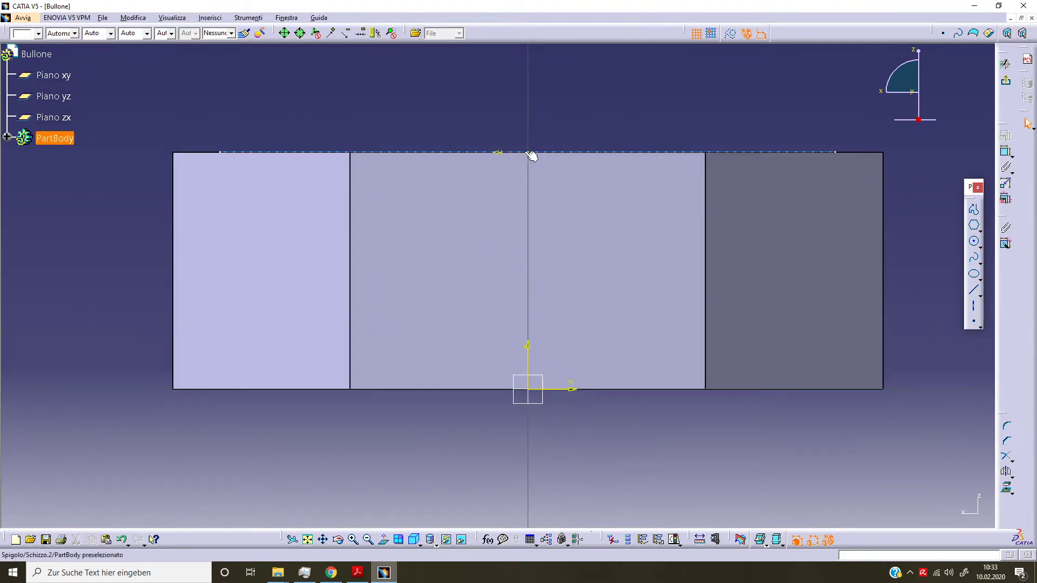
{"action": "left_click", "coordinate": [560, 154]}
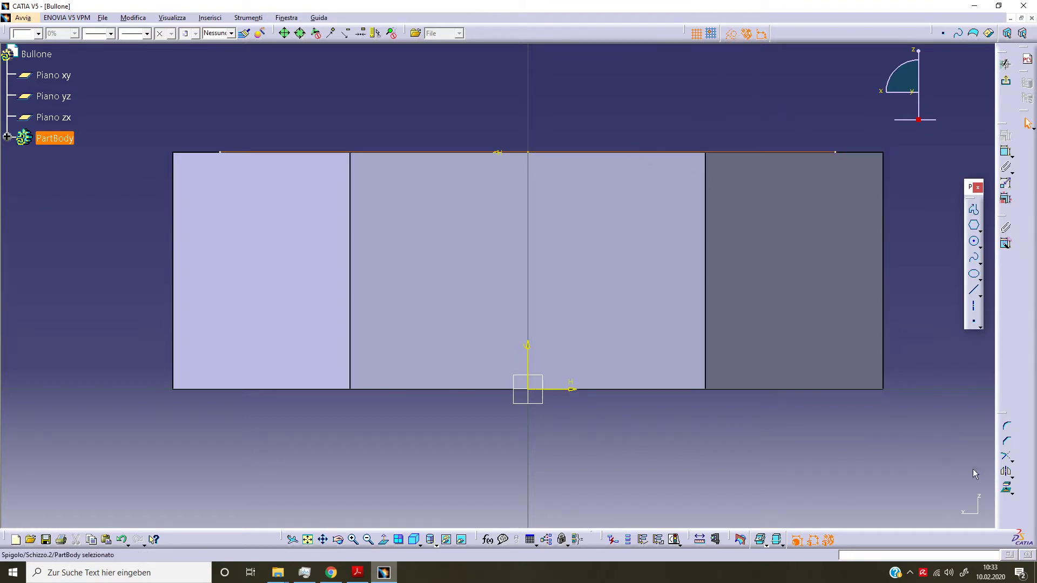
{"action": "left_click", "coordinate": [1005, 488]}
{"action": "left_click", "coordinate": [676, 102]}
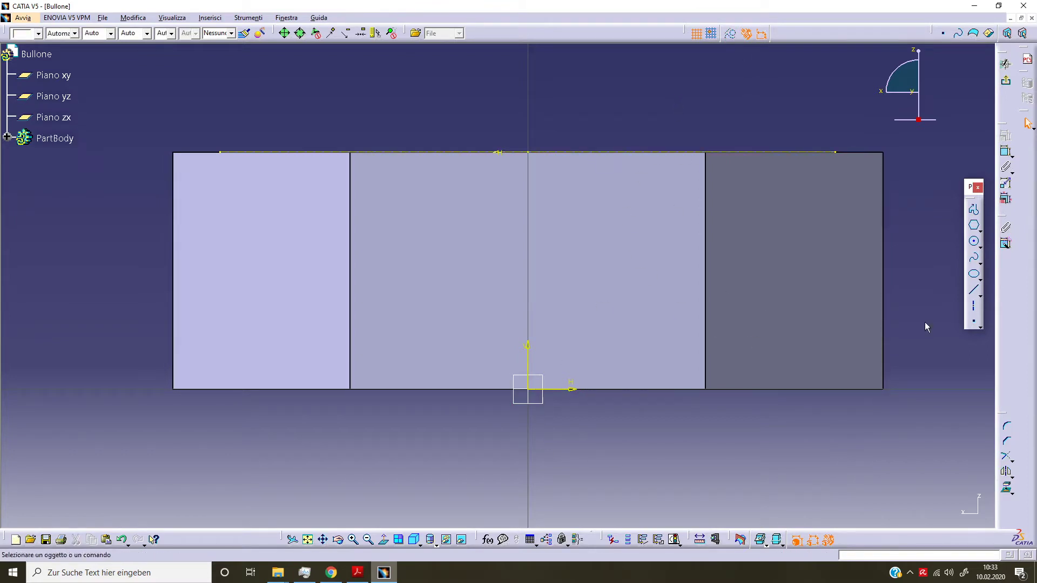
Step: Draw a closed triangular profile at the top-left edge of the nut
{"action": "left_click", "coordinate": [974, 211]}
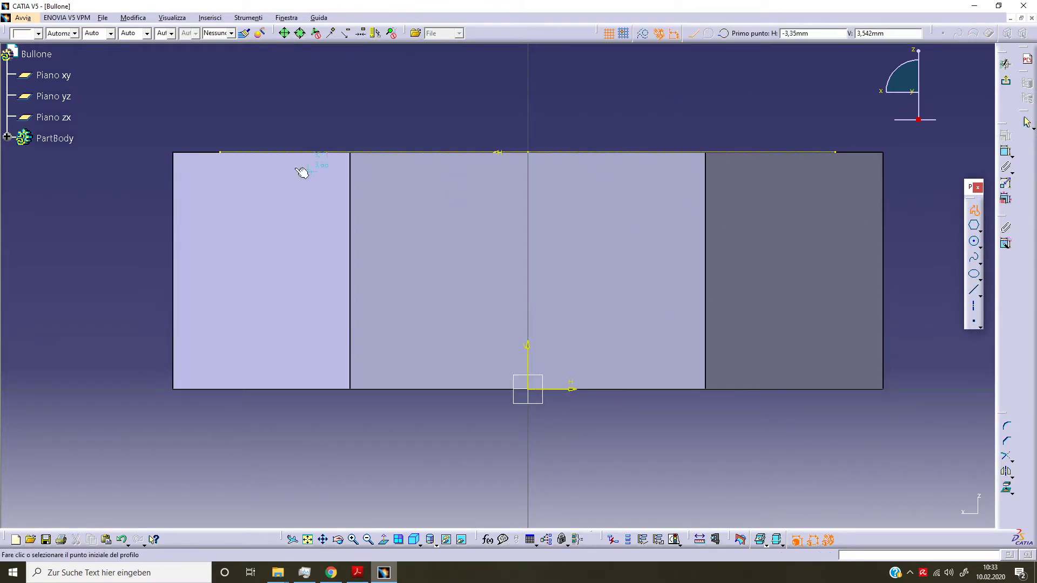
{"action": "left_click", "coordinate": [220, 152]}
{"action": "left_click", "coordinate": [98, 186]}
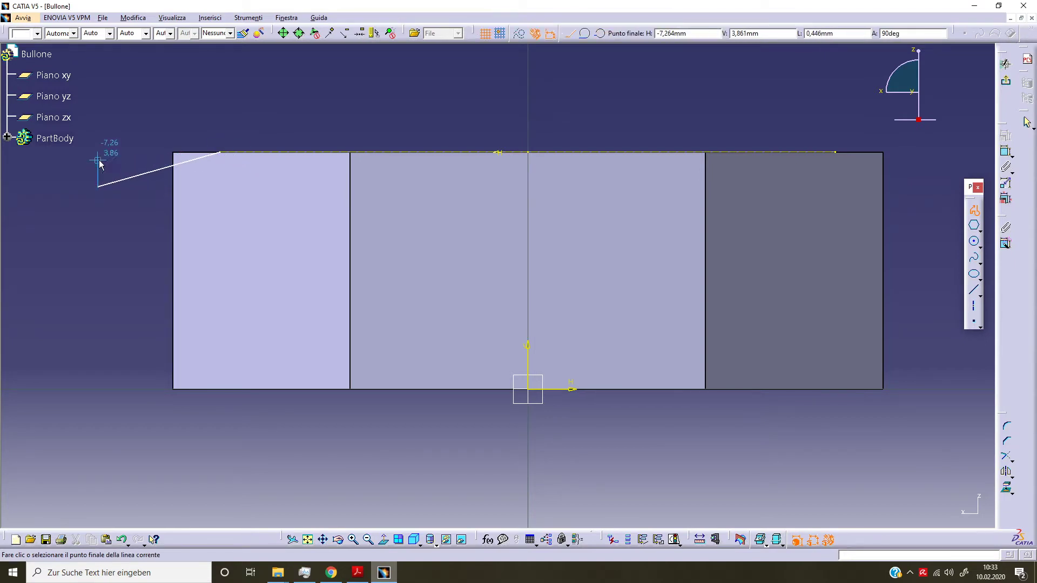
{"action": "left_click", "coordinate": [98, 153]}
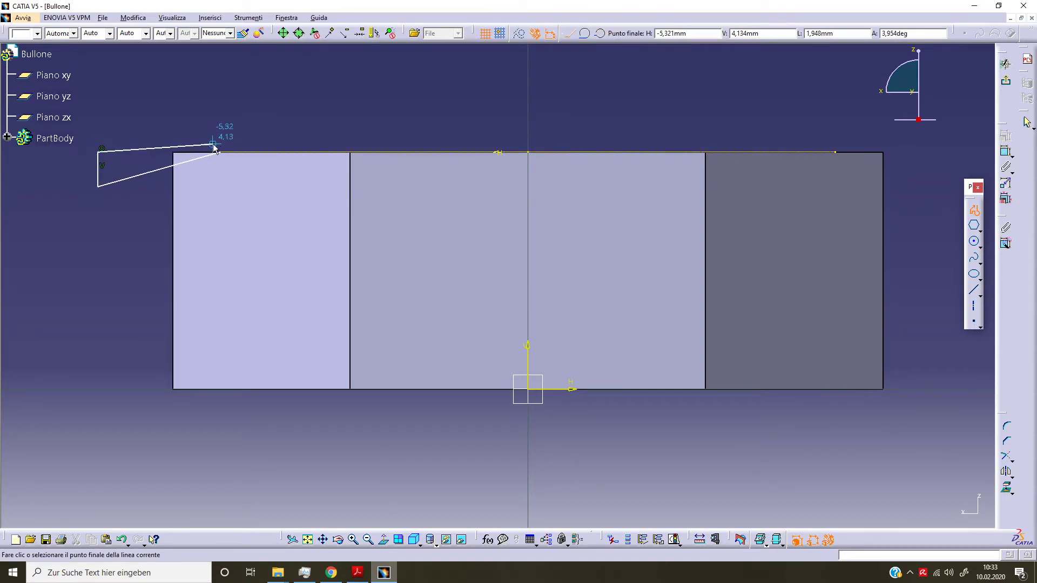
{"action": "left_click", "coordinate": [218, 153]}
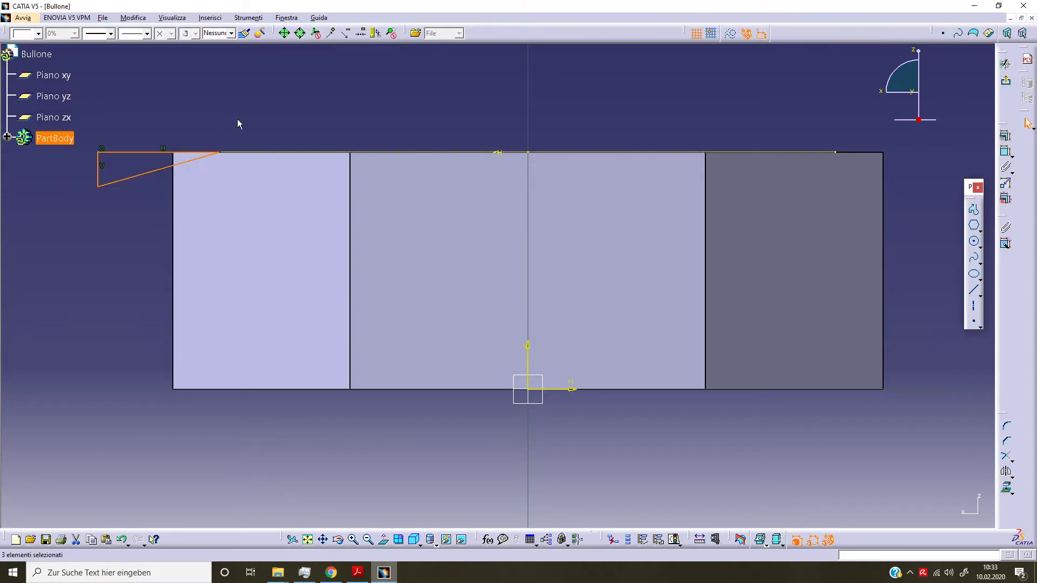
{"action": "middle_click_drag", "start_coordinate": [167, 235], "coordinate": [321, 367]}
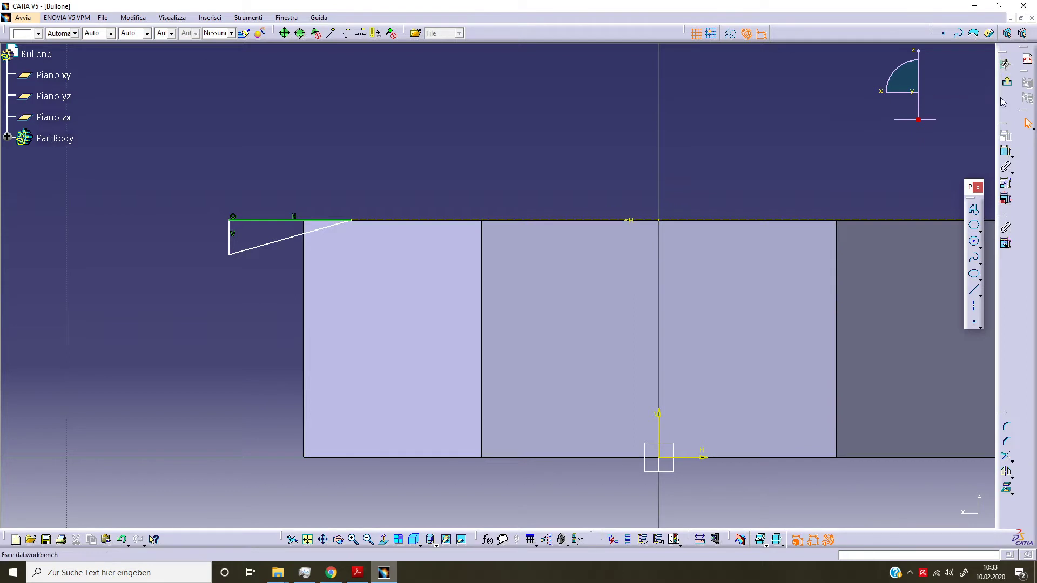
Step: Set the angle between the triangle's horizontal and slanted sides to 30°
{"action": "left_click", "coordinate": [1005, 151]}
{"action": "left_click", "coordinate": [297, 221]}
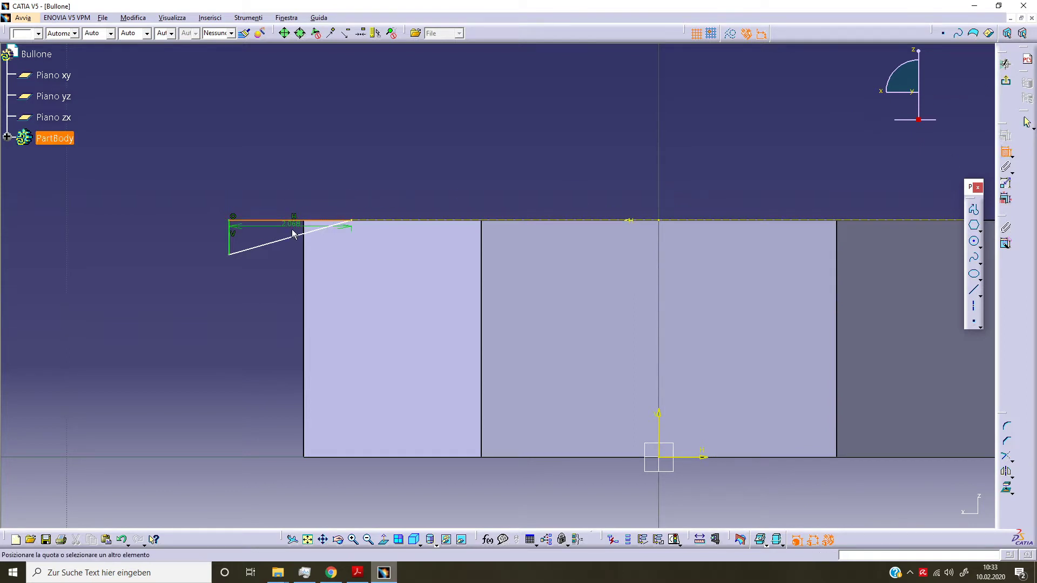
{"action": "left_click", "coordinate": [300, 235]}
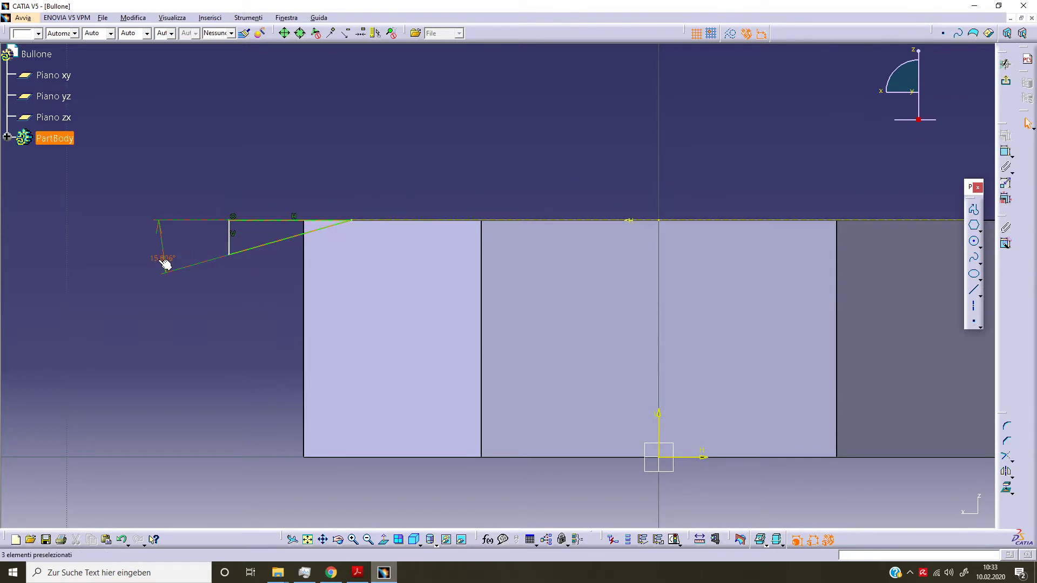
{"action": "double_click", "coordinate": [164, 264]}
{"action": "type", "text": "30deg"}
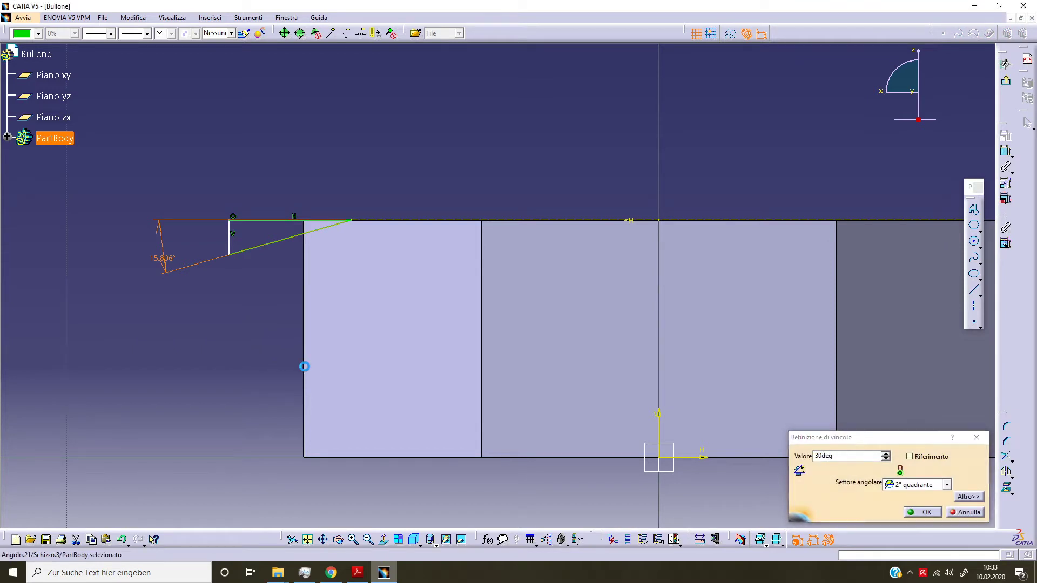
{"action": "key", "text": "Return"}
{"action": "left_click", "coordinate": [259, 359]}
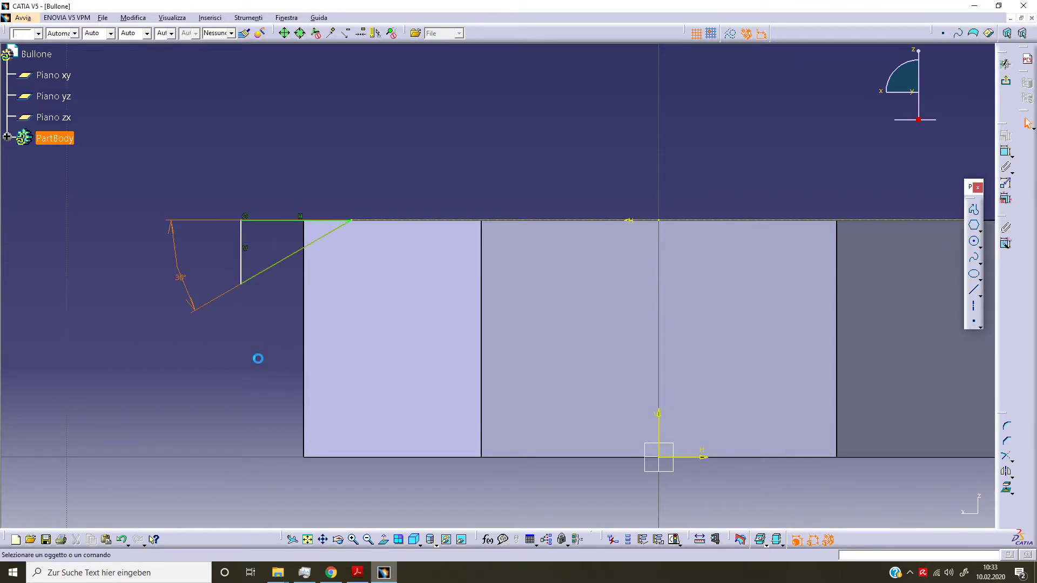
Step: Dimension the triangle's vertical side 10 mm from the vertical axis and exit the sketch
{"action": "left_click", "coordinate": [1007, 154]}
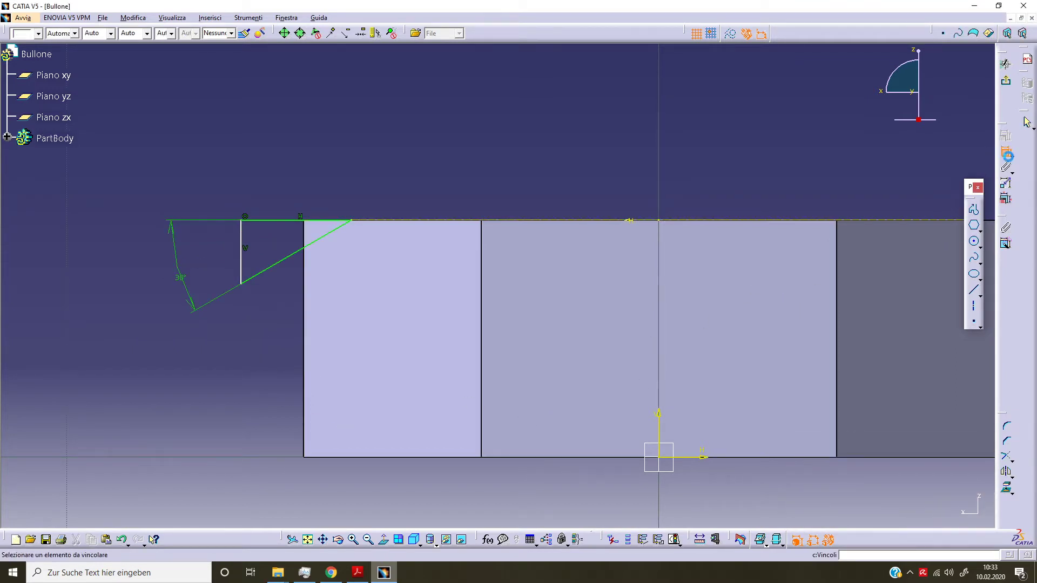
{"action": "left_click", "coordinate": [242, 262]}
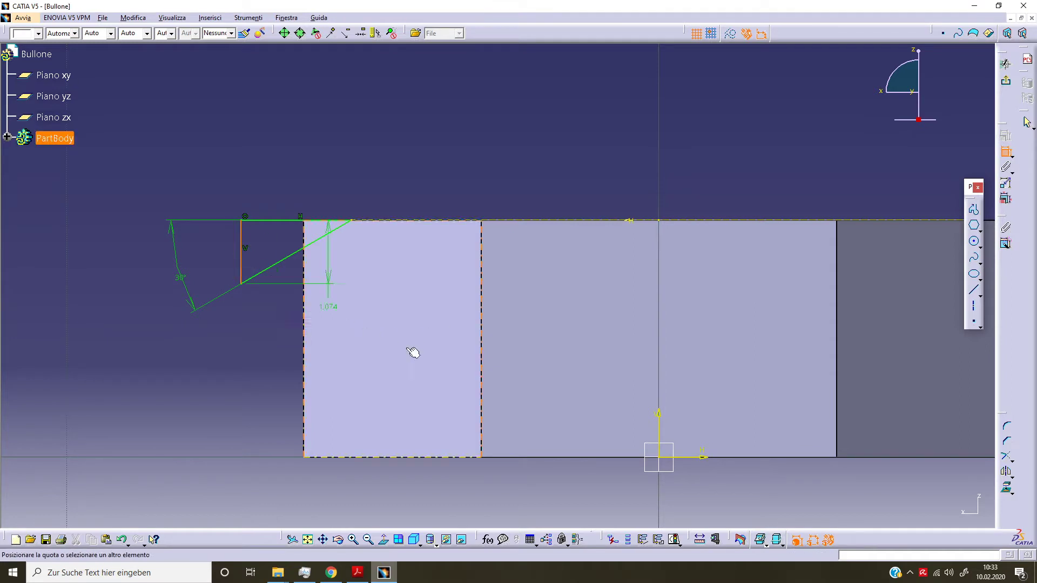
{"action": "left_click", "coordinate": [659, 432]}
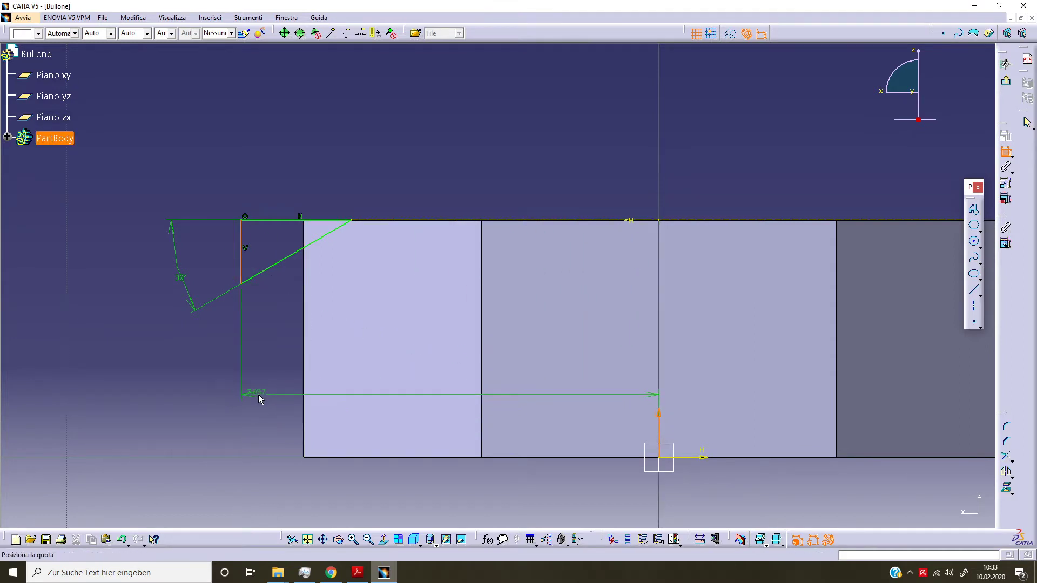
{"action": "left_click", "coordinate": [260, 397]}
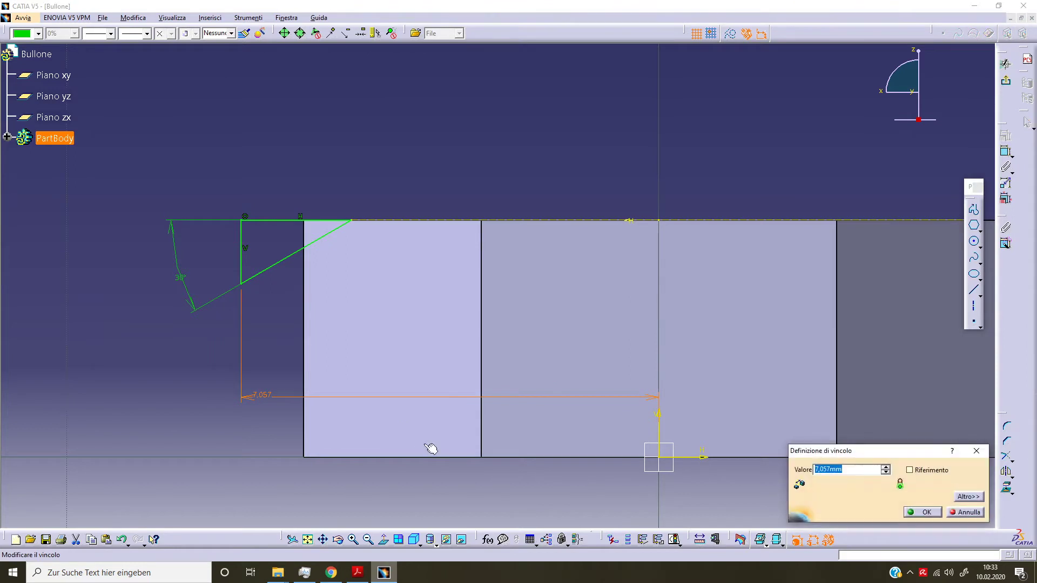
{"action": "type", "text": "0"}
{"action": "key", "text": "Return"}
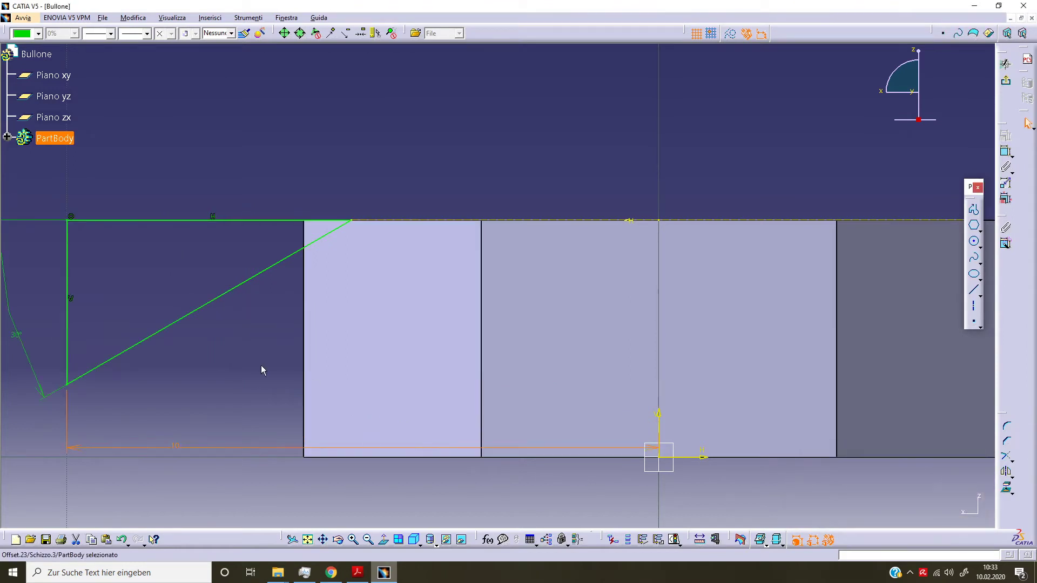
{"action": "left_click", "coordinate": [261, 366]}
{"action": "middle_click_drag", "start_coordinate": [261, 365], "coordinate": [302, 410]}
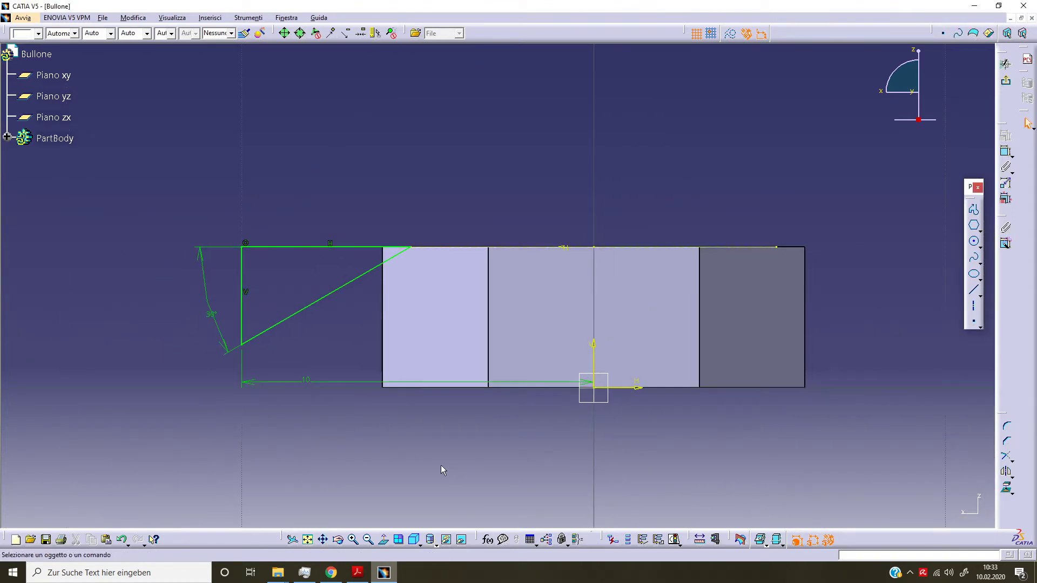
{"action": "left_click", "coordinate": [1006, 64]}
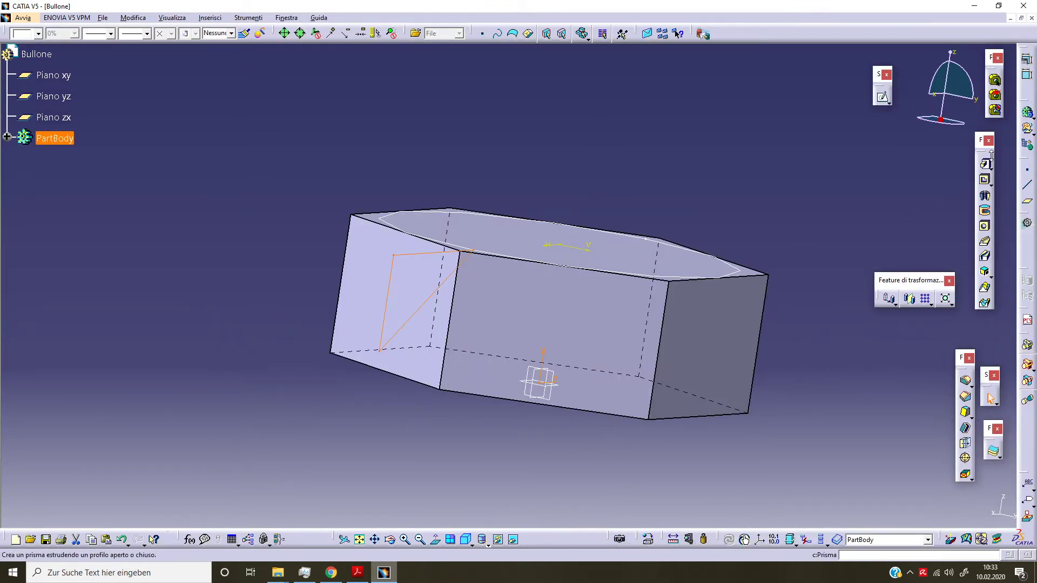
Step: Revolve the triangle as a groove around the Z axis to chamfer the top corners
{"action": "left_click", "coordinate": [986, 212]}
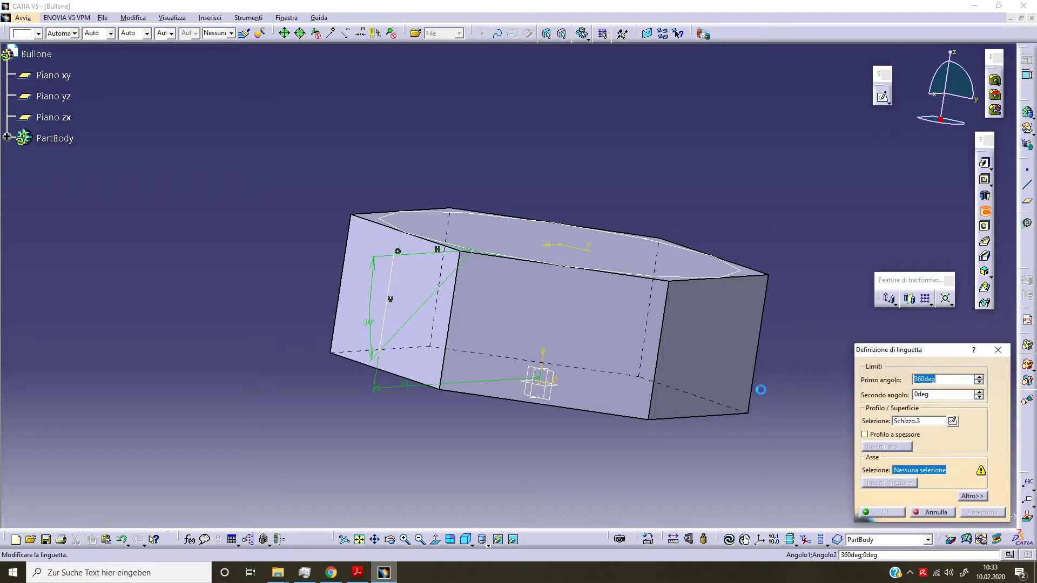
{"action": "middle_click_drag", "start_coordinate": [627, 408], "coordinate": [745, 427]}
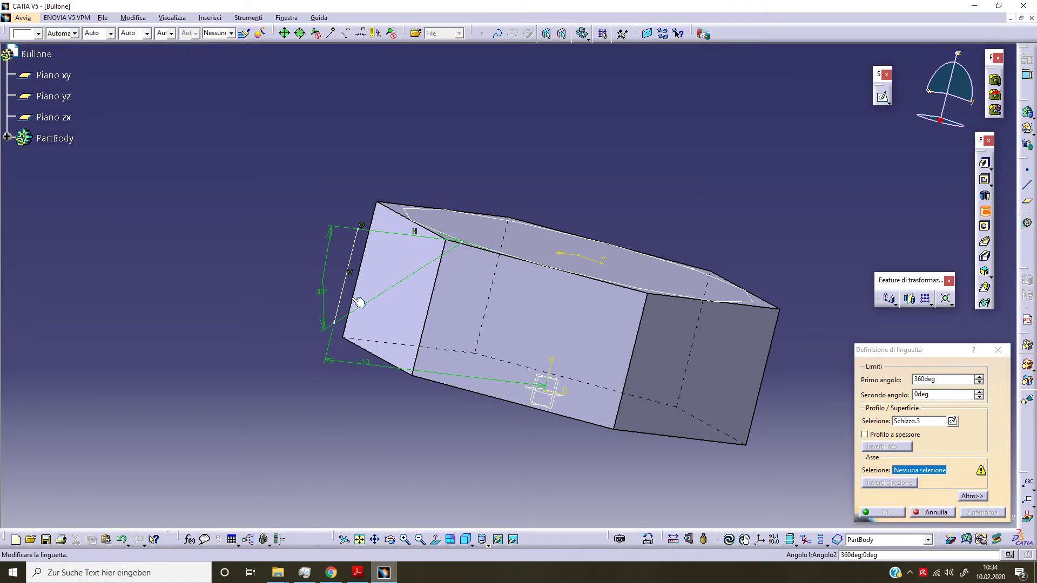
{"action": "right_click", "coordinate": [915, 471]}
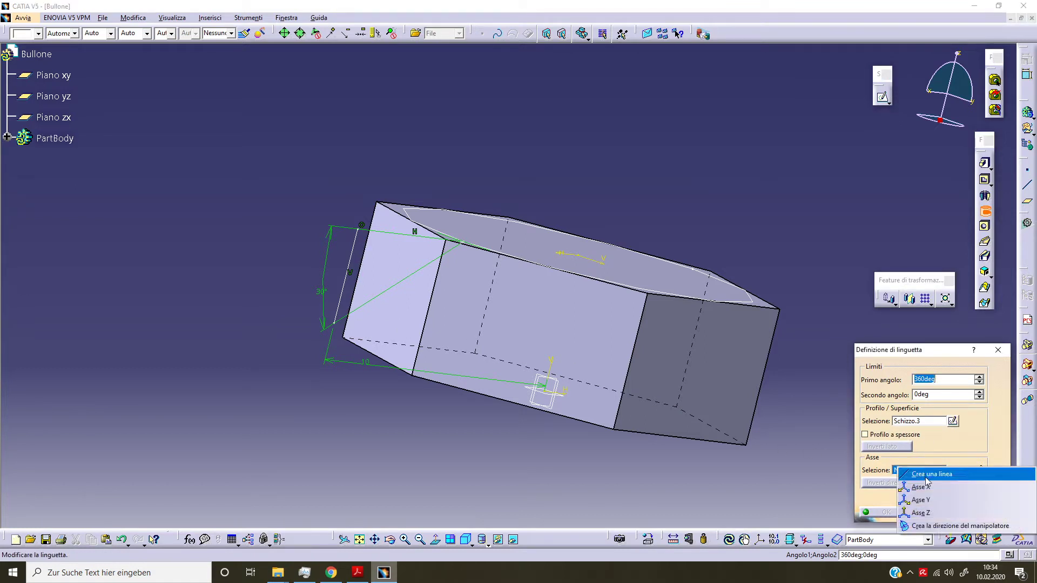
{"action": "left_click", "coordinate": [903, 511]}
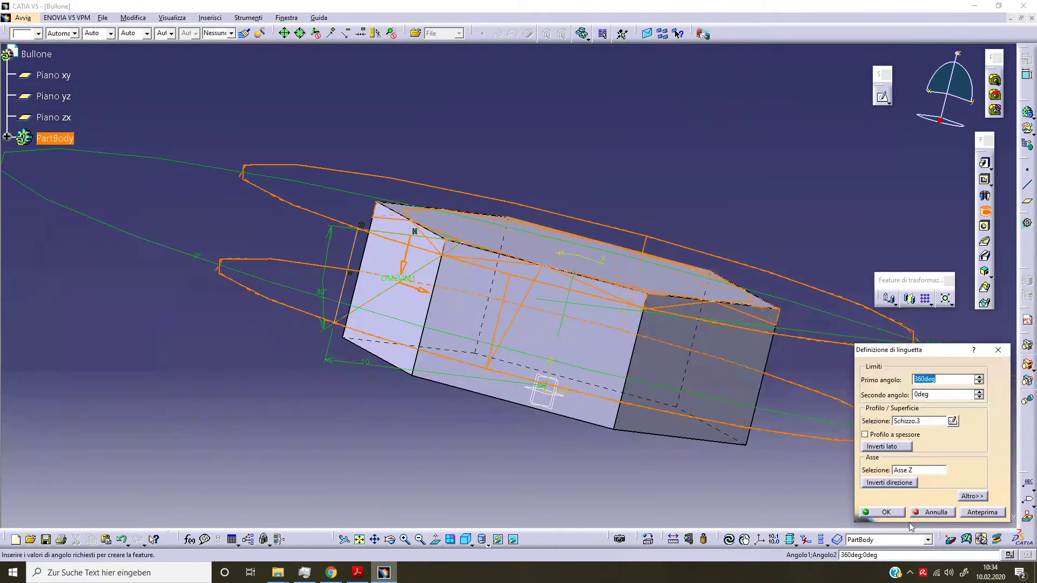
{"action": "left_click", "coordinate": [886, 512]}
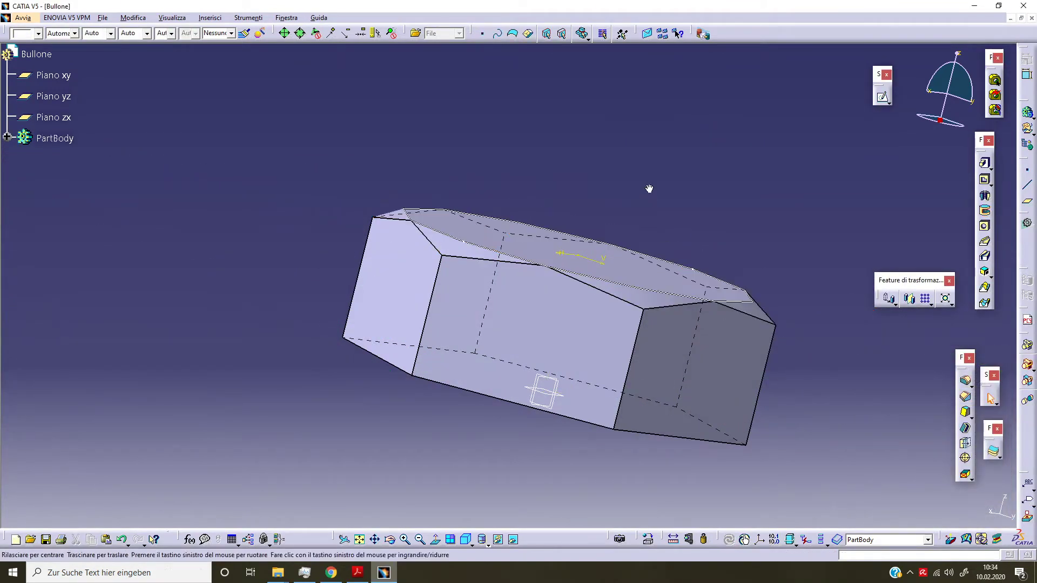
{"action": "middle_click_drag", "start_coordinate": [648, 190], "coordinate": [608, 221]}
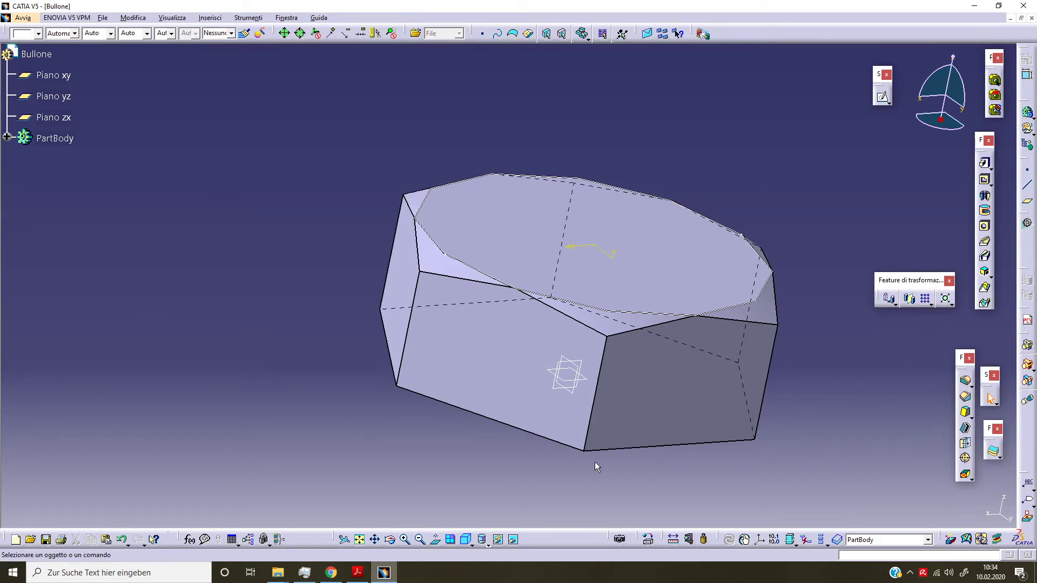
{"action": "left_click", "coordinate": [600, 312]}
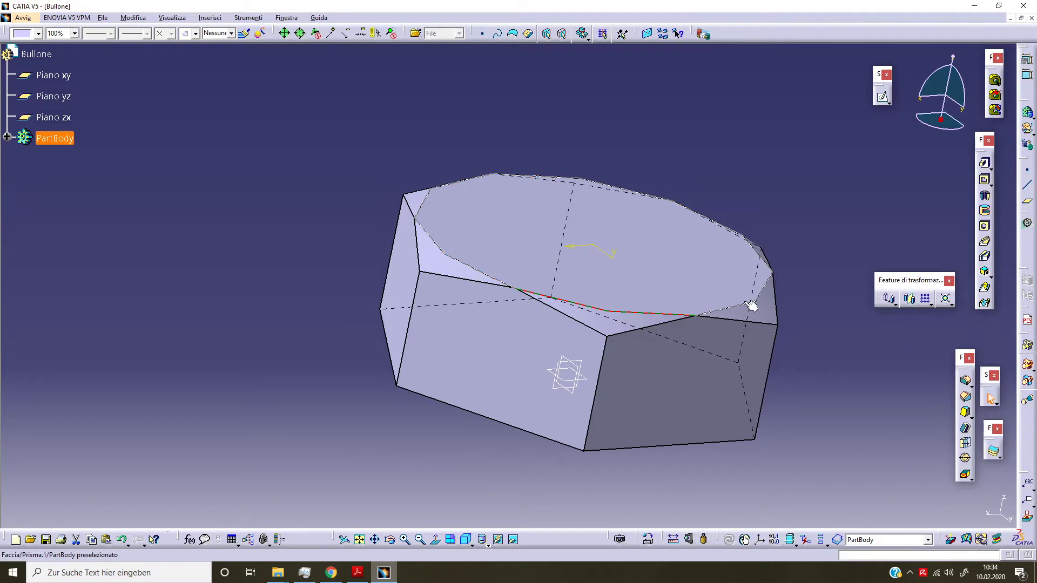
Step: Expand the feature tree and hide Schizzo.2
{"action": "left_click", "coordinate": [7, 138]}
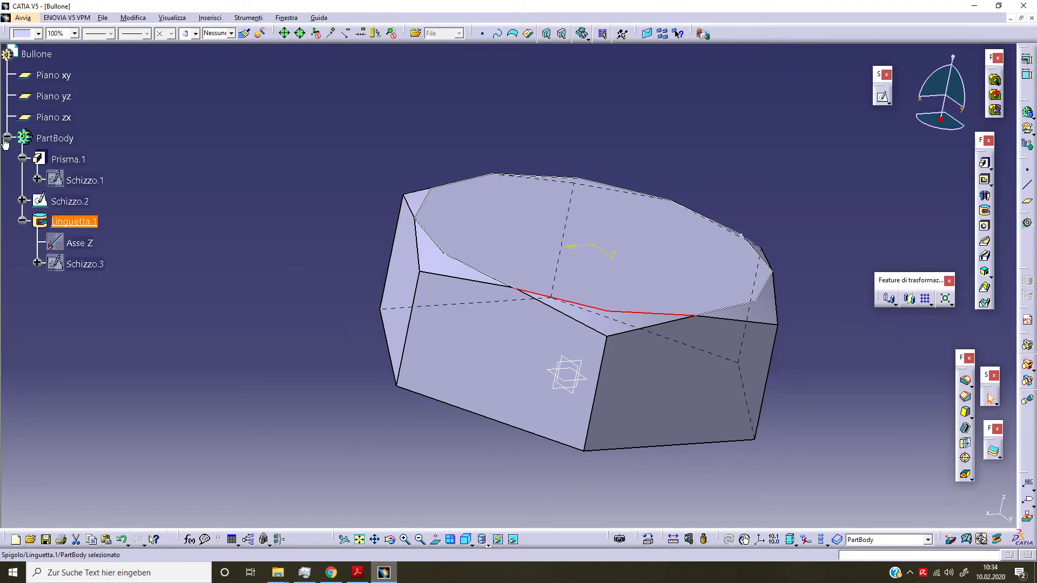
{"action": "left_click", "coordinate": [81, 181]}
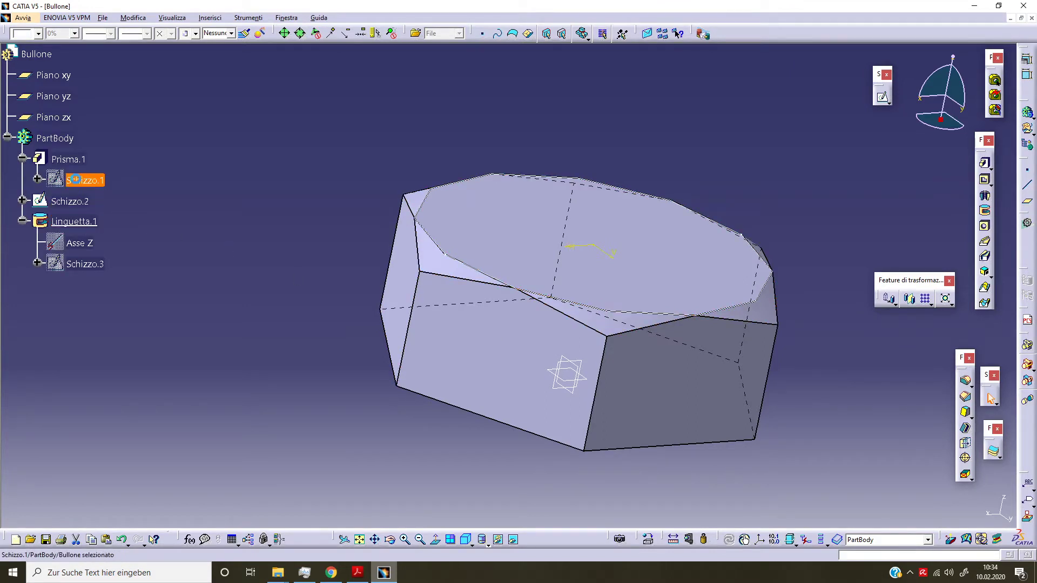
{"action": "left_click", "coordinate": [76, 201]}
{"action": "right_click", "coordinate": [80, 197]}
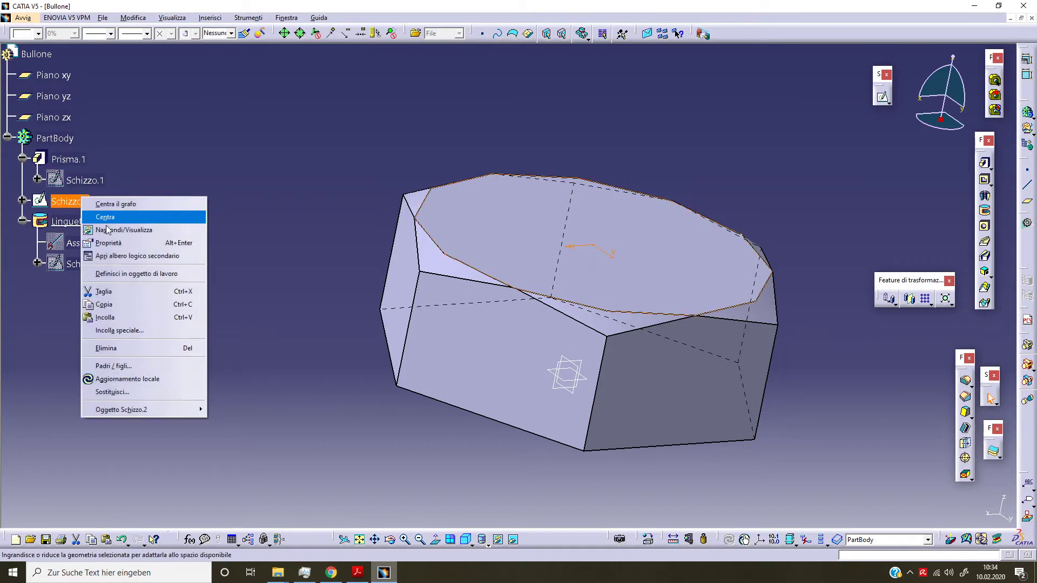
{"action": "left_click", "coordinate": [118, 229]}
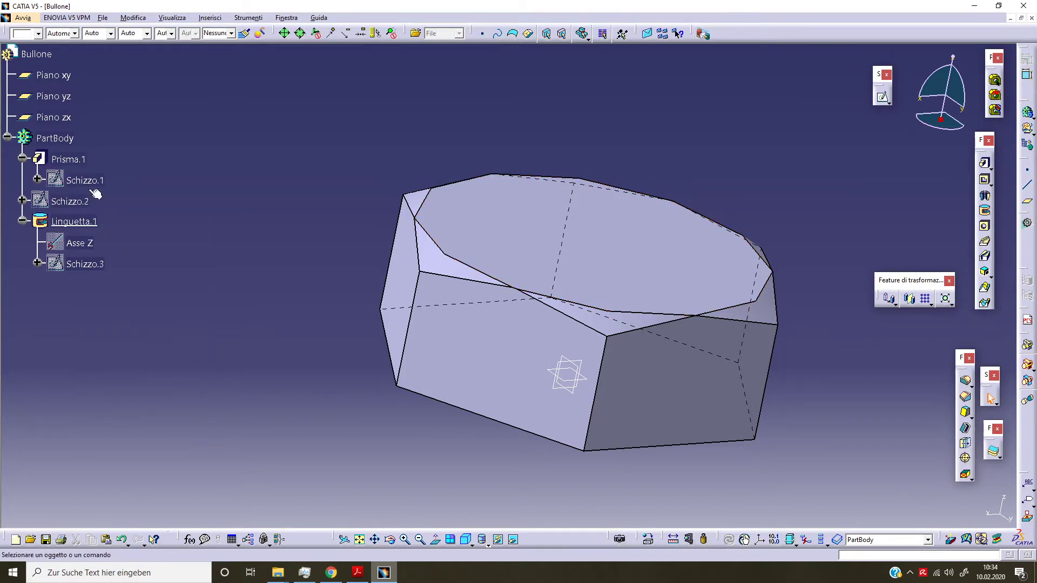
{"action": "left_click", "coordinate": [54, 138]}
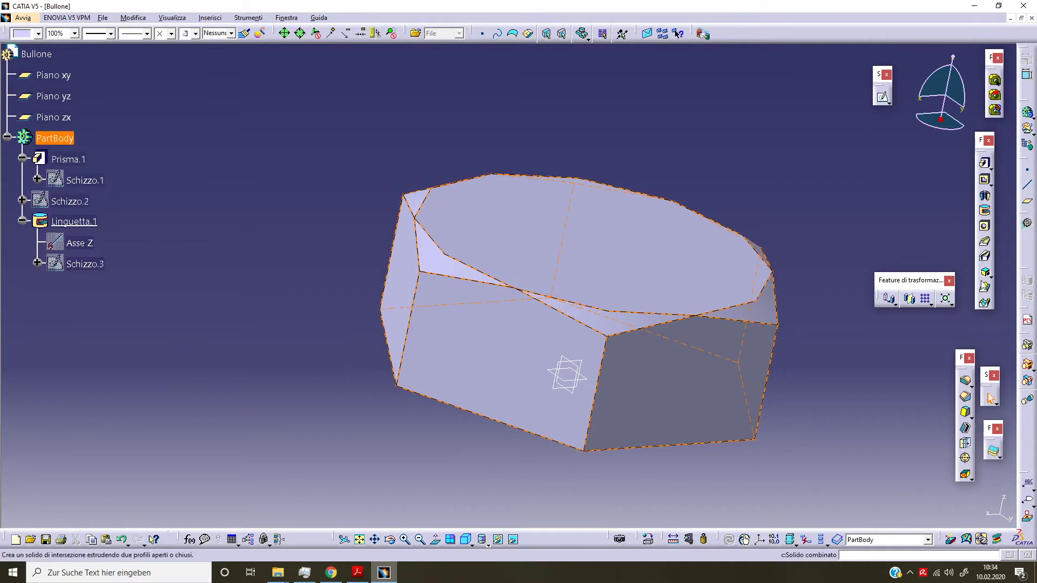
Step: Mirror the body across Piano xy to create Specchio.1, then select the top face
{"action": "left_click", "coordinate": [911, 299]}
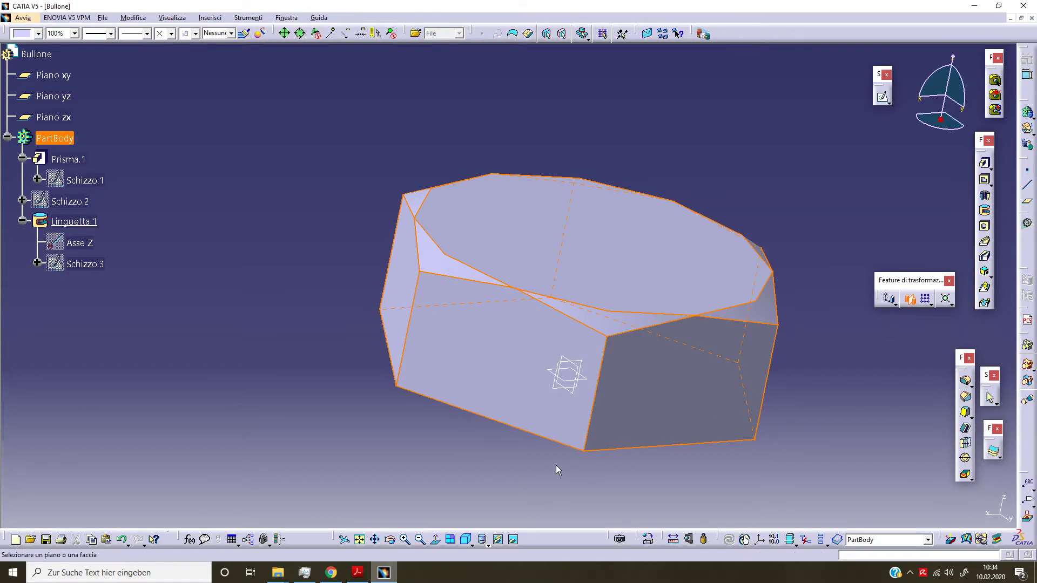
{"action": "mouse_move", "coordinate": [547, 470]}
{"action": "middle_mouse_down"}
{"action": "mouse_move", "coordinate": [560, 109]}
{"action": "mouse_move", "coordinate": [569, 238]}
{"action": "middle_mouse_up"}
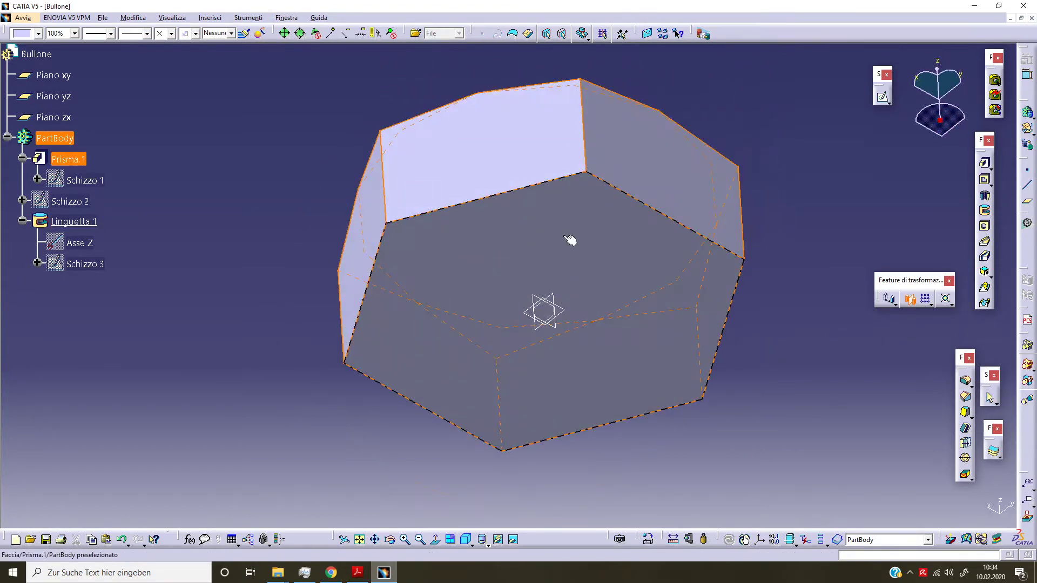
{"action": "middle_click_drag", "start_coordinate": [447, 231], "coordinate": [429, 270]}
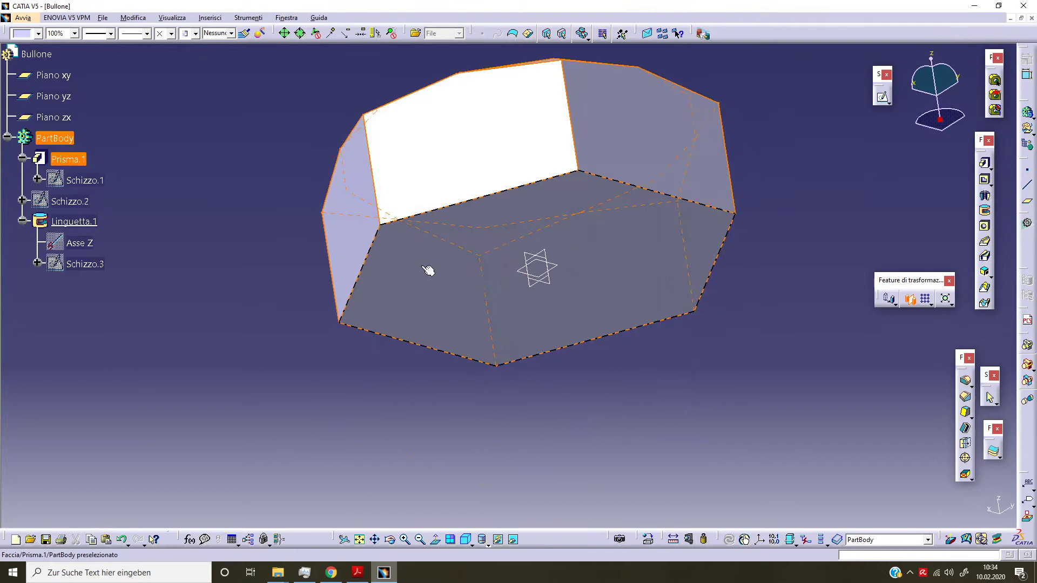
{"action": "left_click", "coordinate": [56, 81]}
{"action": "middle_click_drag", "start_coordinate": [257, 206], "coordinate": [348, 286]}
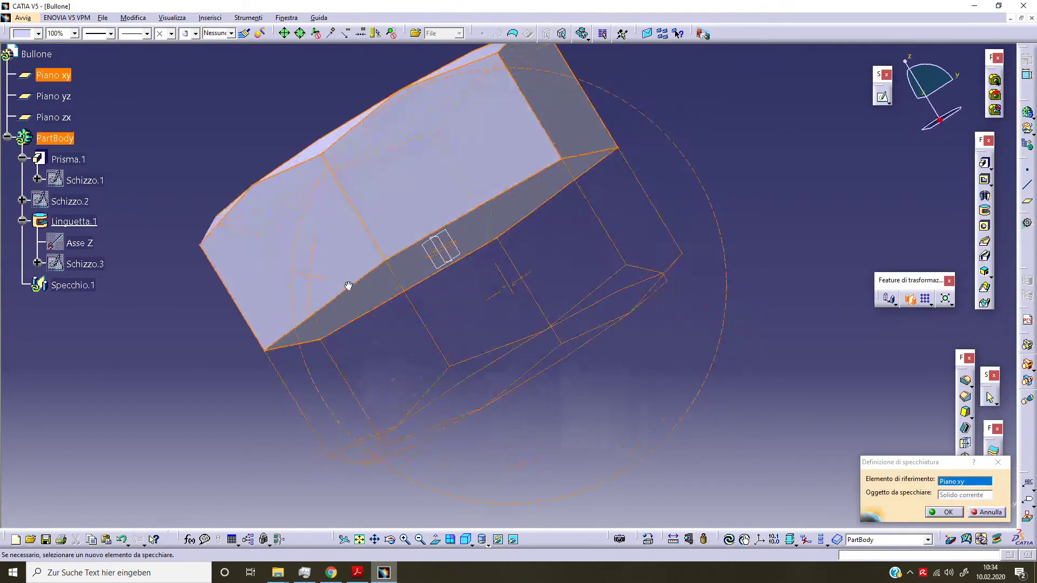
{"action": "left_click", "coordinate": [942, 512]}
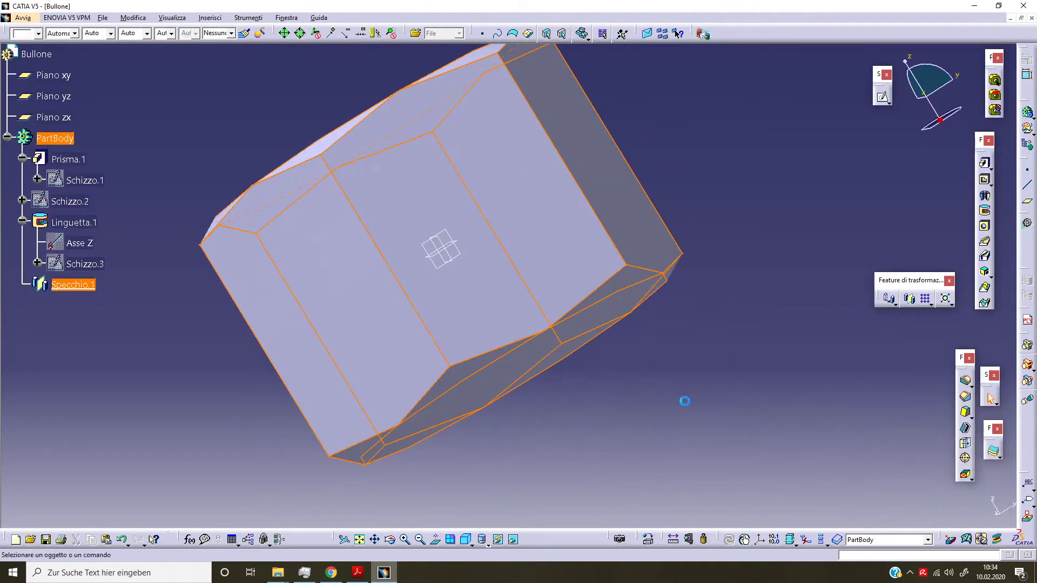
{"action": "mouse_move", "coordinate": [685, 398]}
{"action": "middle_mouse_down"}
{"action": "mouse_move", "coordinate": [437, 250]}
{"action": "mouse_move", "coordinate": [427, 286]}
{"action": "mouse_move", "coordinate": [510, 292]}
{"action": "middle_mouse_up"}
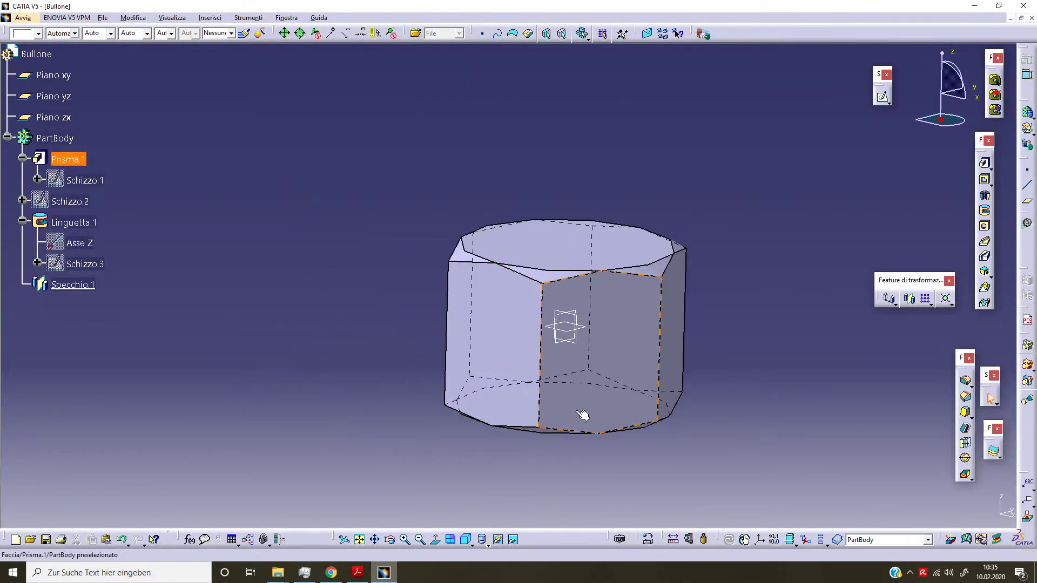
{"action": "mouse_move", "coordinate": [578, 416]}
{"action": "middle_mouse_down"}
{"action": "mouse_move", "coordinate": [711, 351]}
{"action": "mouse_move", "coordinate": [600, 273]}
{"action": "middle_mouse_up"}
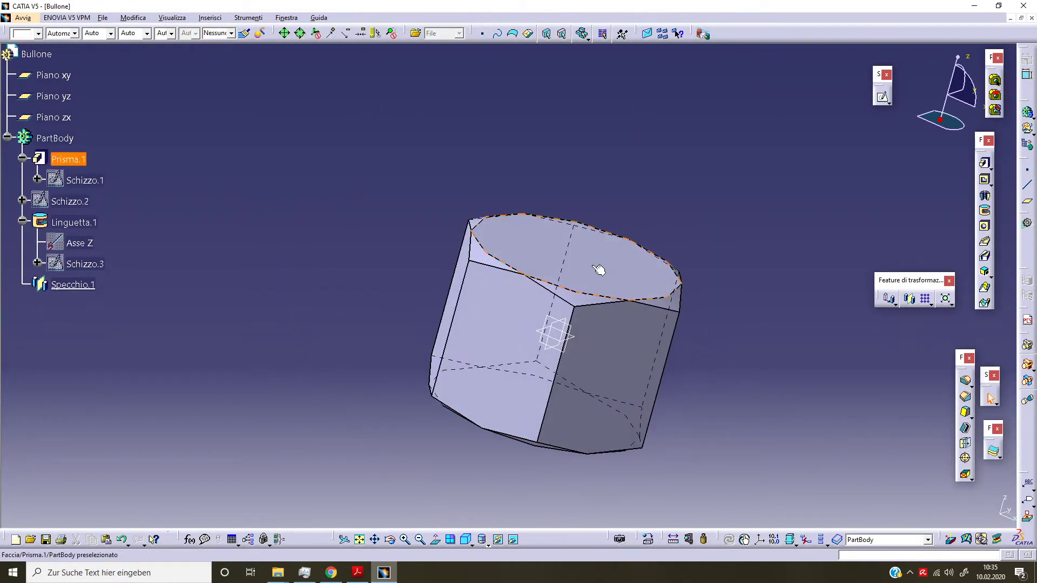
{"action": "left_click", "coordinate": [599, 270]}
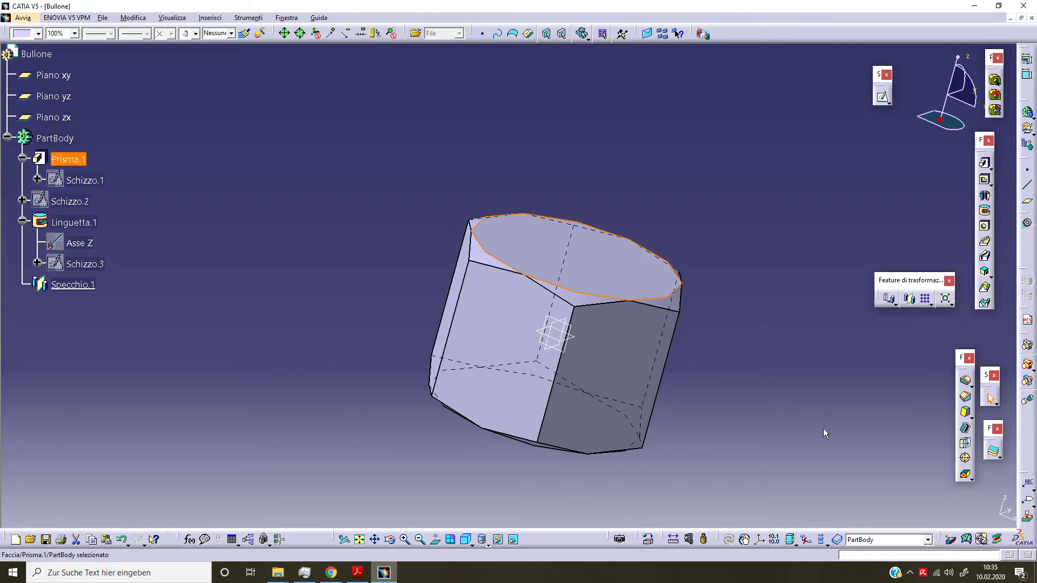
Step: Define a 6 mm hole set to 'Fino al prossimo elemento' and open its positioning sketch
{"action": "left_click", "coordinate": [984, 226]}
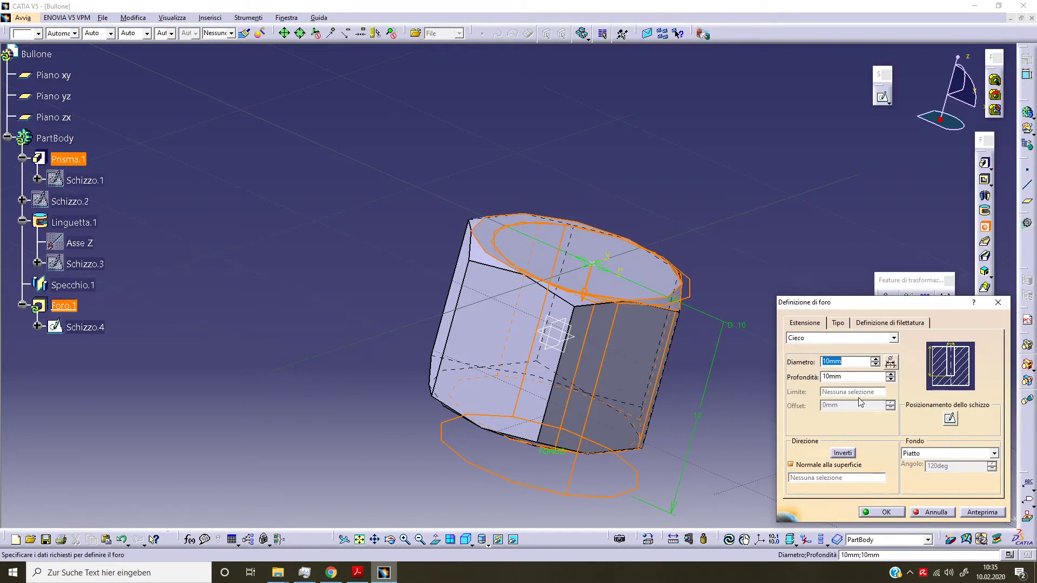
{"action": "type", "text": "6"}
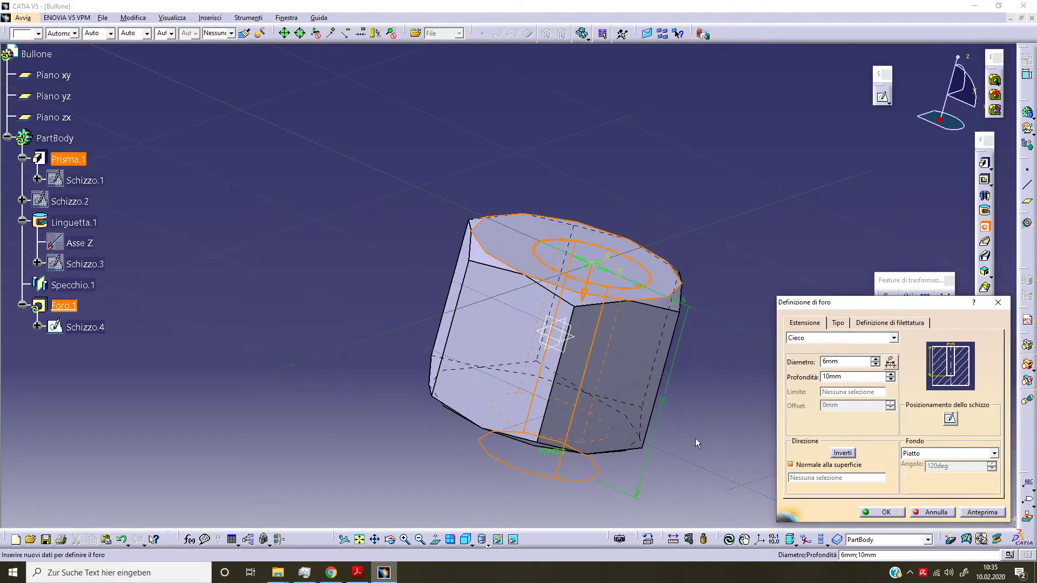
{"action": "middle_click_drag", "start_coordinate": [695, 438], "coordinate": [614, 445]}
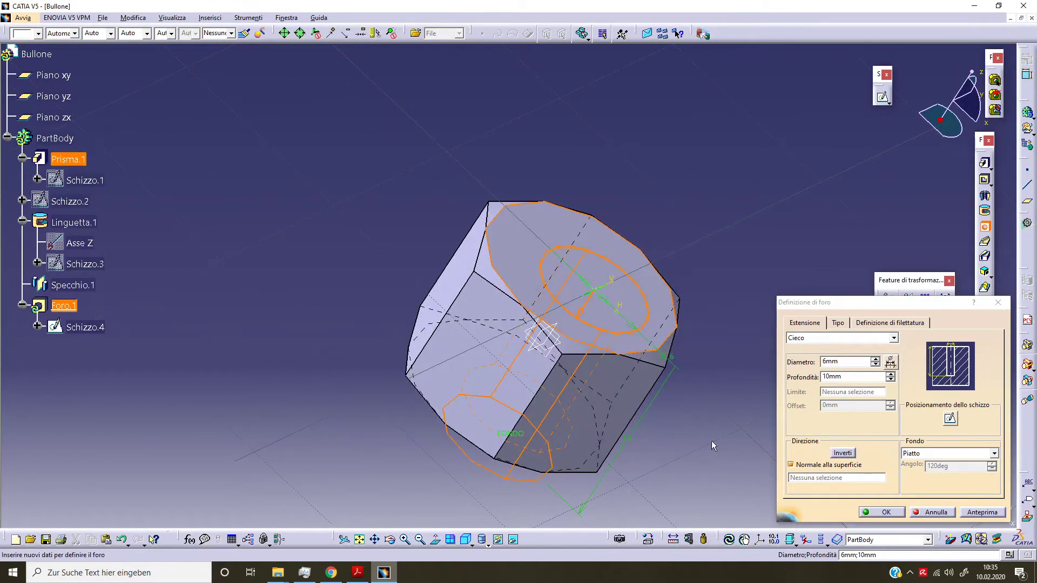
{"action": "left_click", "coordinate": [892, 338]}
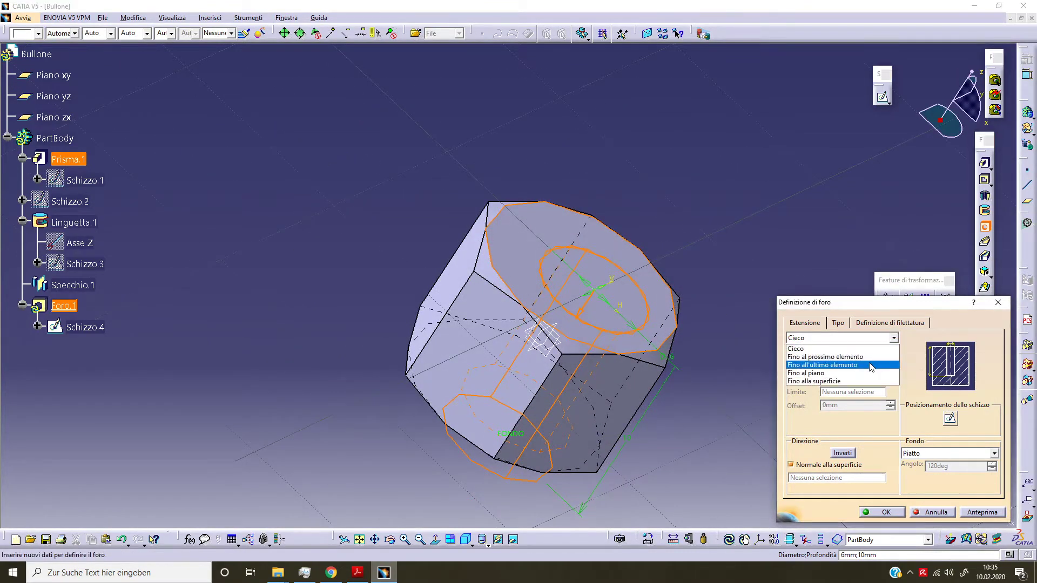
{"action": "left_click", "coordinate": [843, 357]}
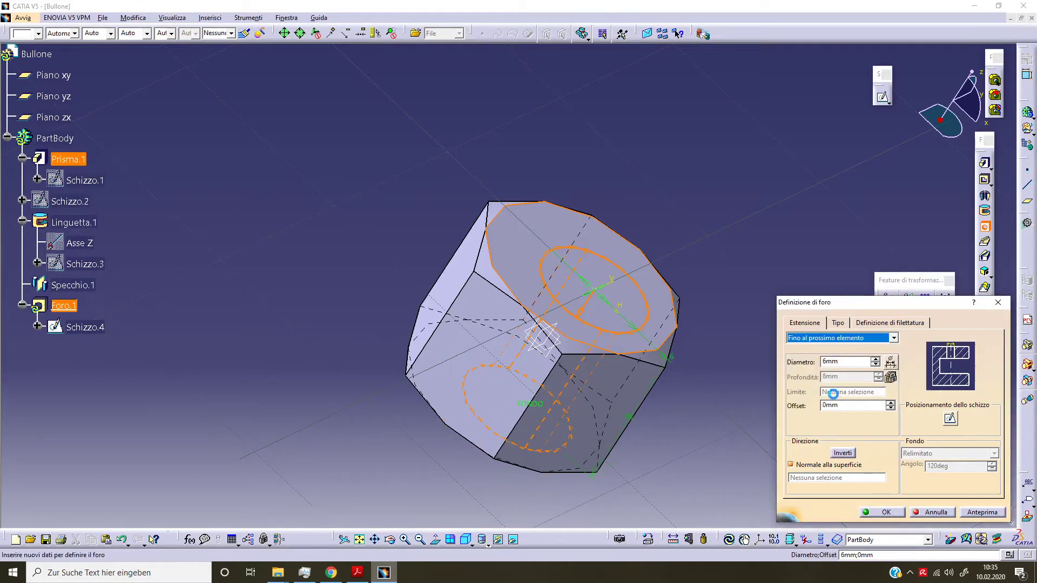
{"action": "mouse_move", "coordinate": [725, 435]}
{"action": "middle_mouse_down"}
{"action": "mouse_move", "coordinate": [687, 432]}
{"action": "mouse_move", "coordinate": [625, 463]}
{"action": "middle_mouse_up"}
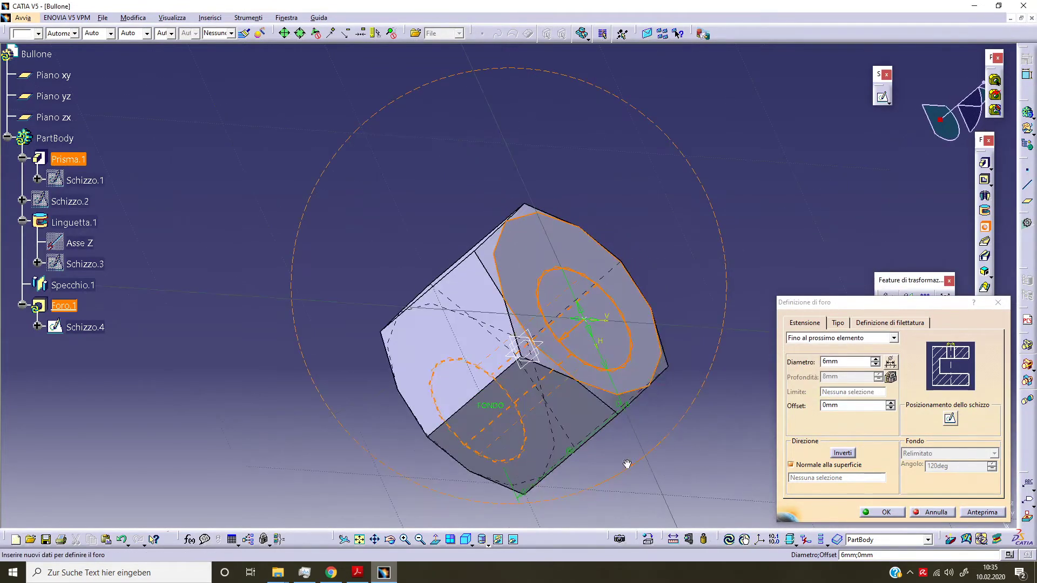
{"action": "left_click", "coordinate": [950, 419]}
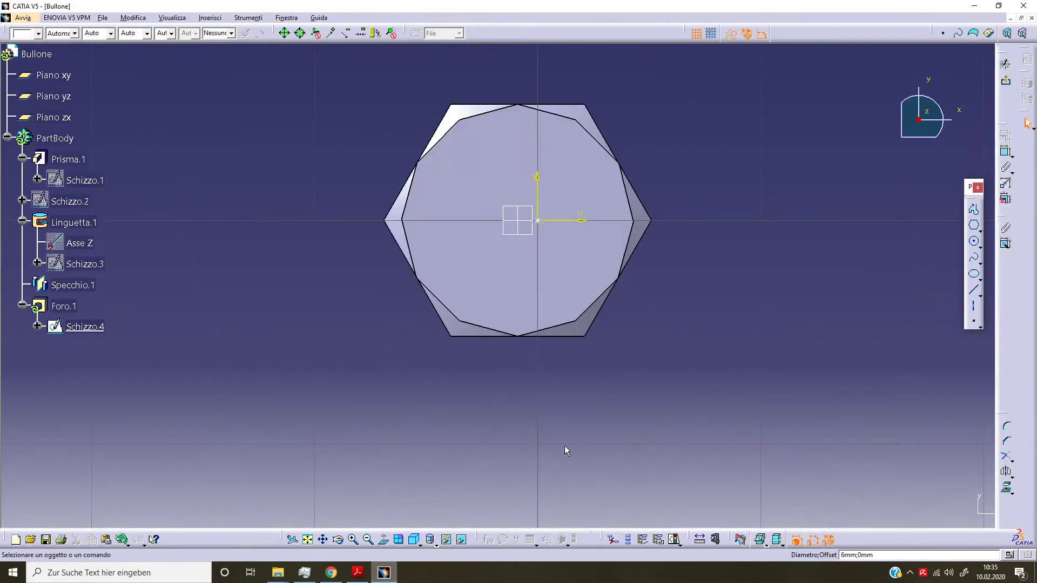
Step: Constrain the hole's centre point coincident with the sketch origin
{"action": "left_click", "coordinate": [544, 223]}
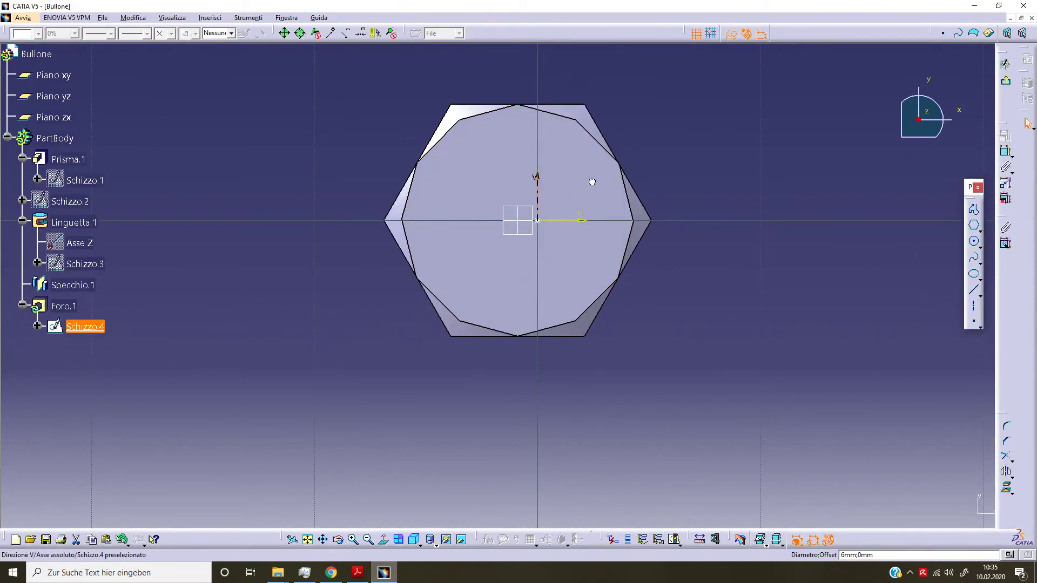
{"action": "left_click", "coordinate": [554, 233], "text": "ctrl"}
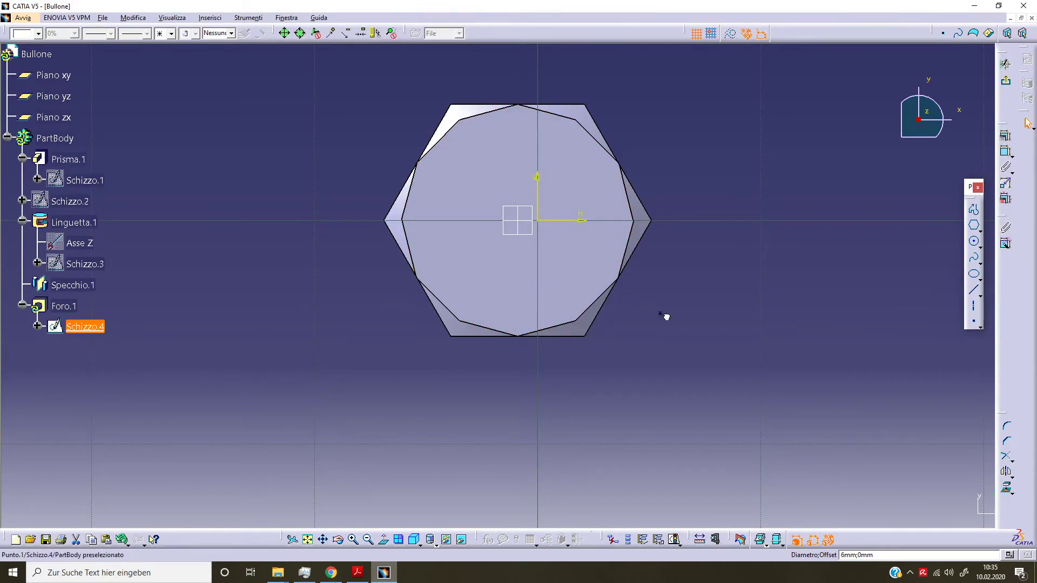
{"action": "left_click", "coordinate": [692, 329], "text": "ctrl"}
{"action": "left_click", "coordinate": [528, 222], "text": "ctrl"}
{"action": "left_click", "coordinate": [1006, 135]}
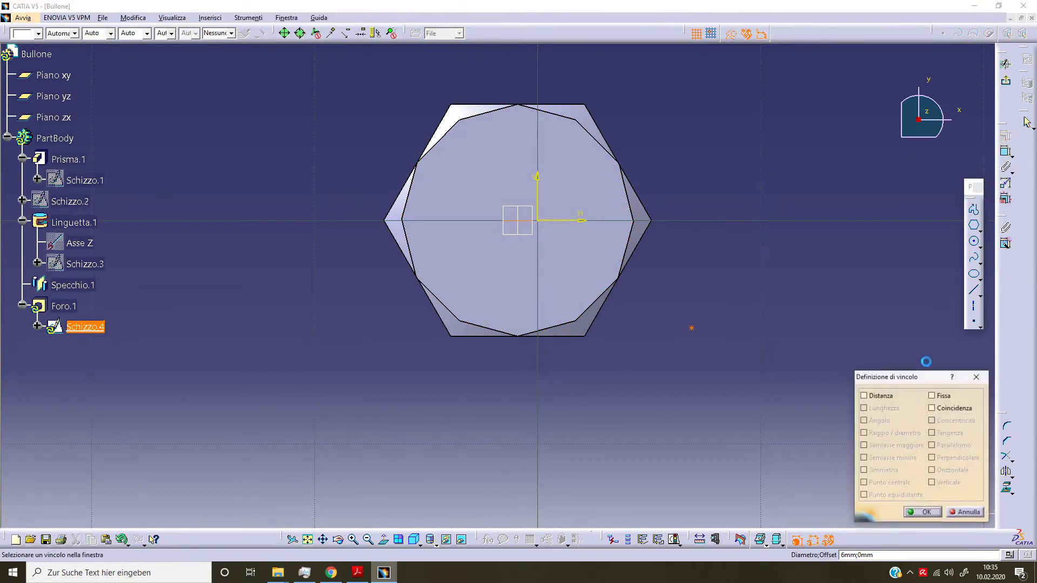
{"action": "left_click", "coordinate": [927, 512]}
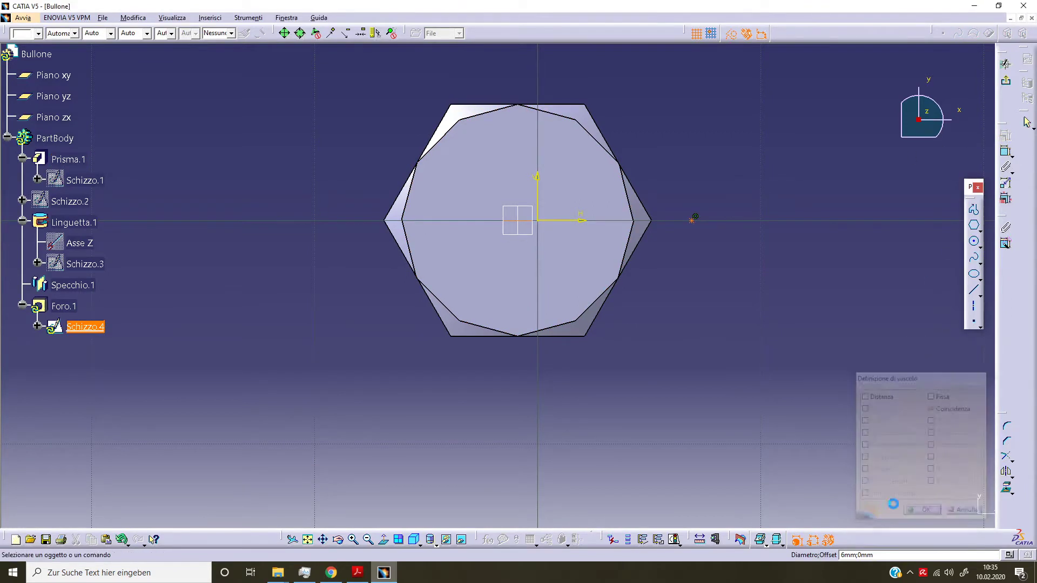
{"action": "key", "text": "ctrl+a"}
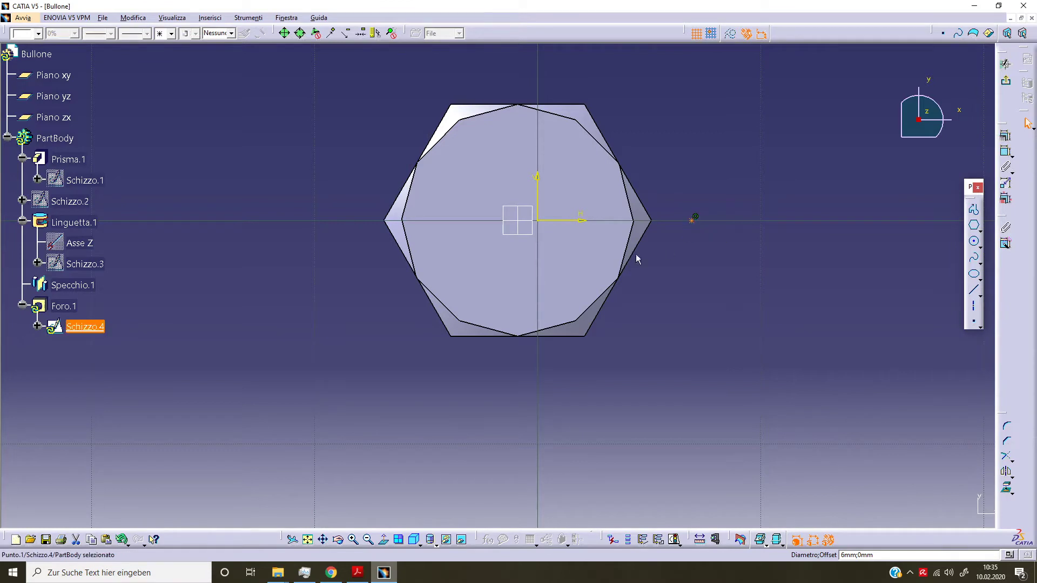
{"action": "key", "text": "Escape"}
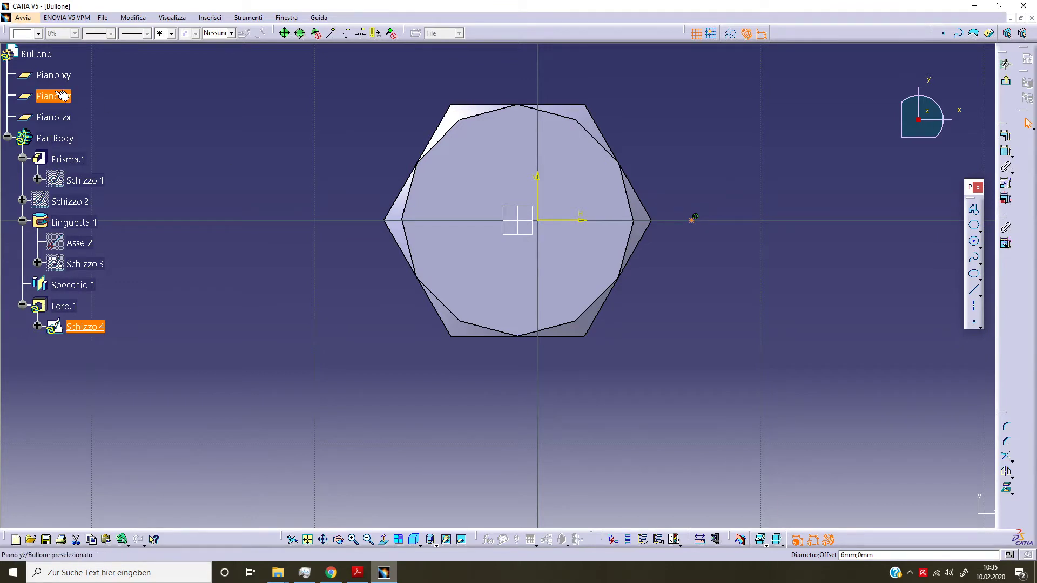
Step: Add a coincidence with the vertical centre line, exit the sketch and confirm Foro.1
{"action": "left_click", "coordinate": [517, 225]}
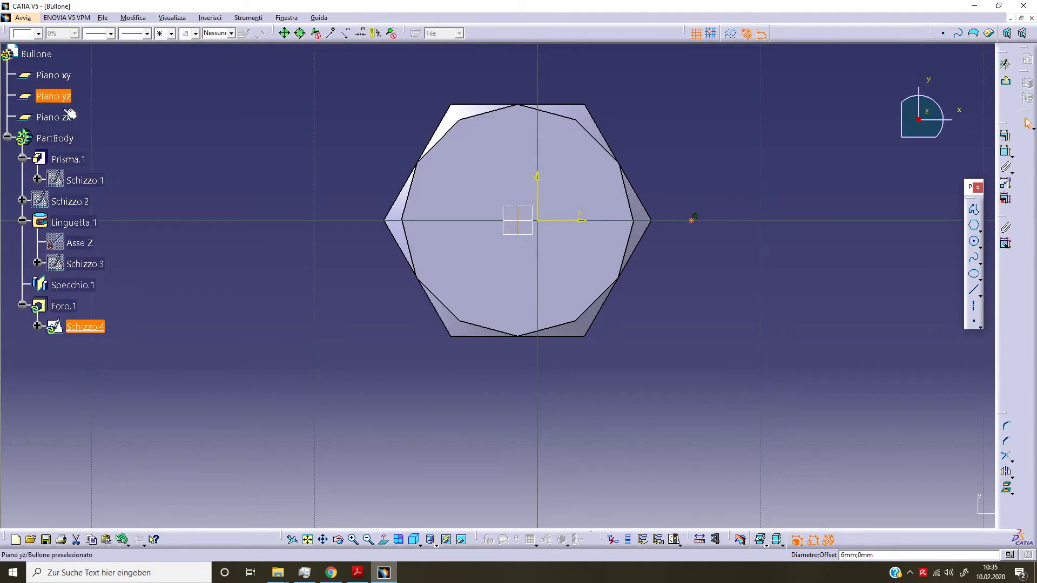
{"action": "left_click", "coordinate": [1007, 139]}
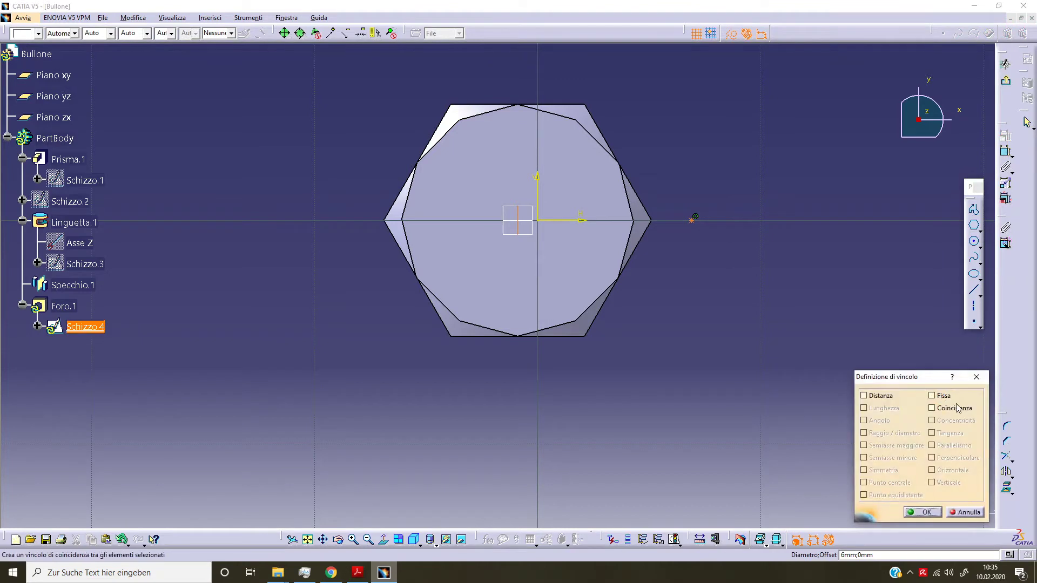
{"action": "left_click", "coordinate": [932, 408]}
{"action": "left_click", "coordinate": [925, 512]}
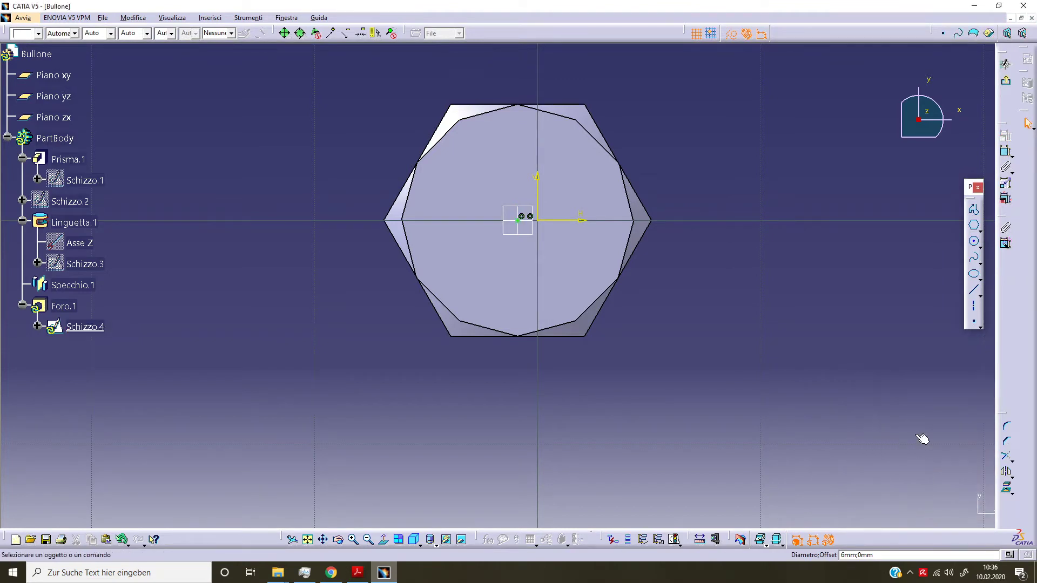
{"action": "left_click", "coordinate": [1005, 81]}
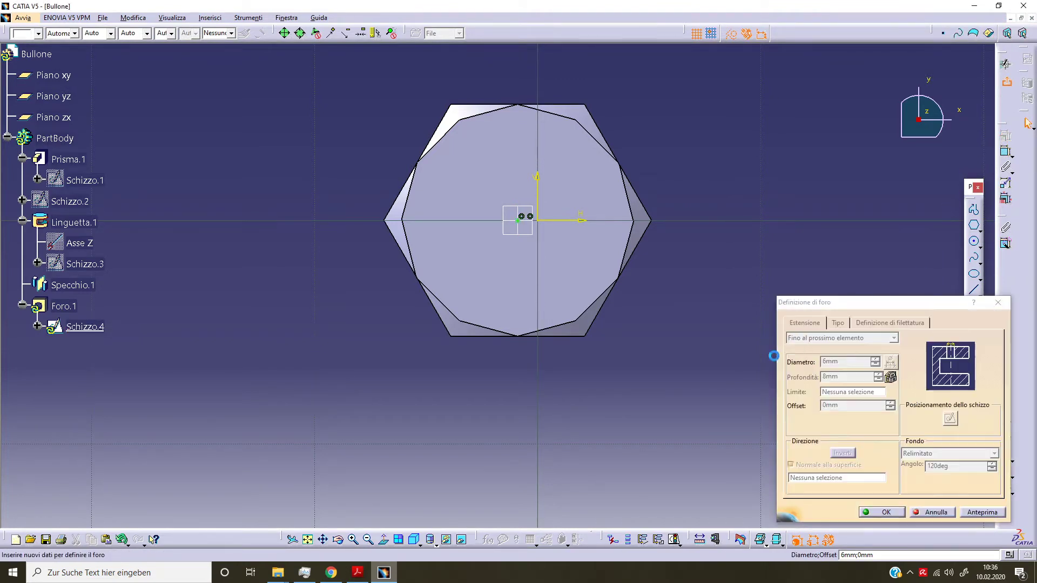
{"action": "left_click", "coordinate": [862, 513]}
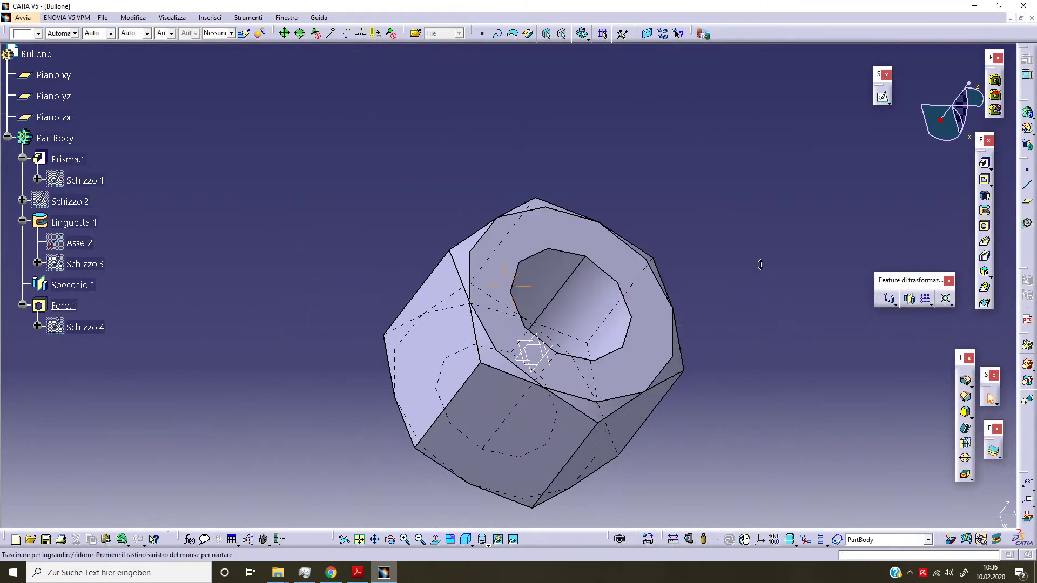
Step: Fillet the hole's inner face edges with a 0.2 mm radius
{"action": "middle_click_drag", "start_coordinate": [760, 265], "coordinate": [745, 336]}
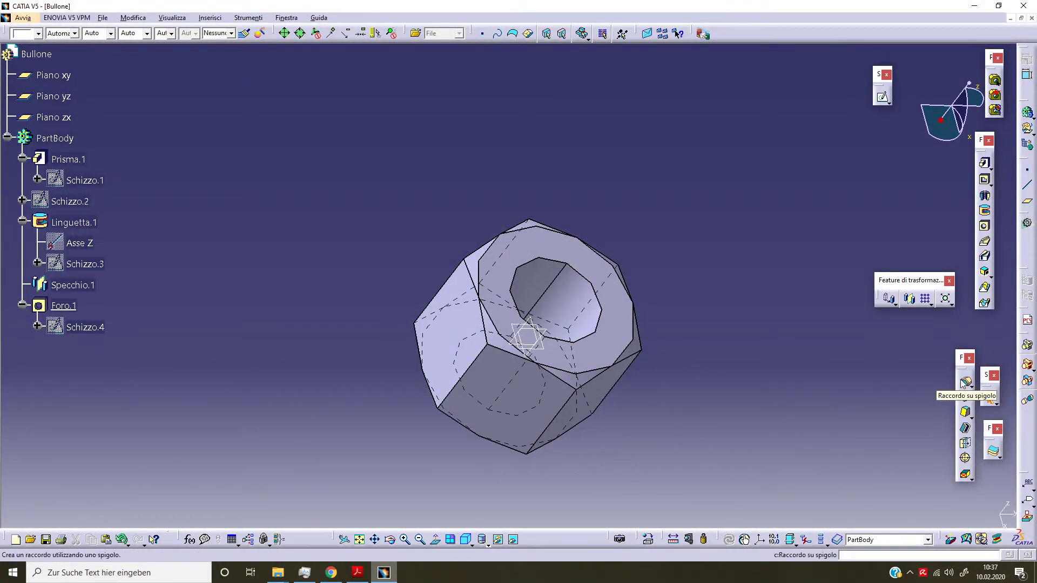
{"action": "left_click", "coordinate": [964, 383]}
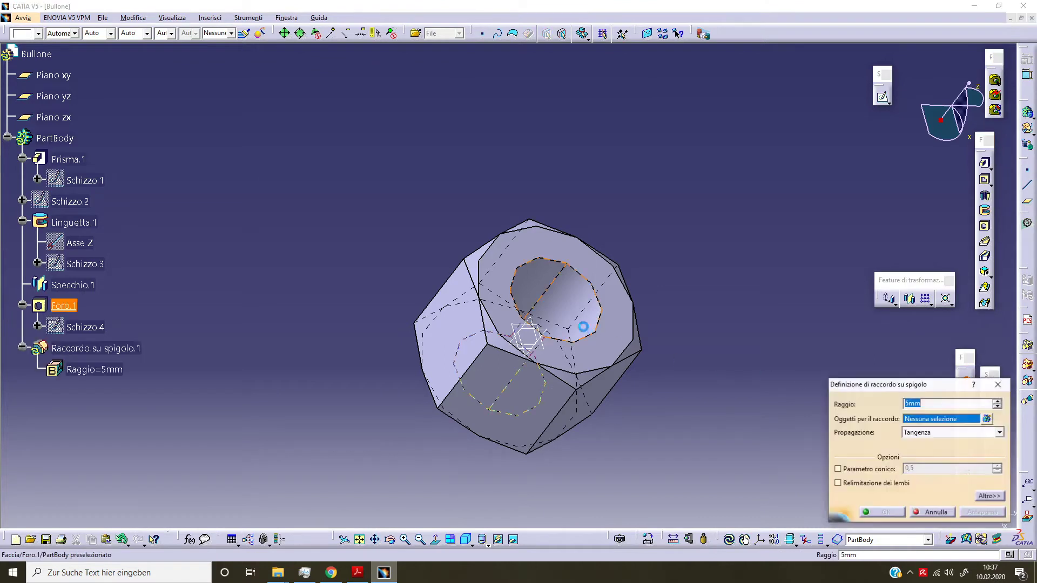
{"action": "left_click", "coordinate": [591, 323]}
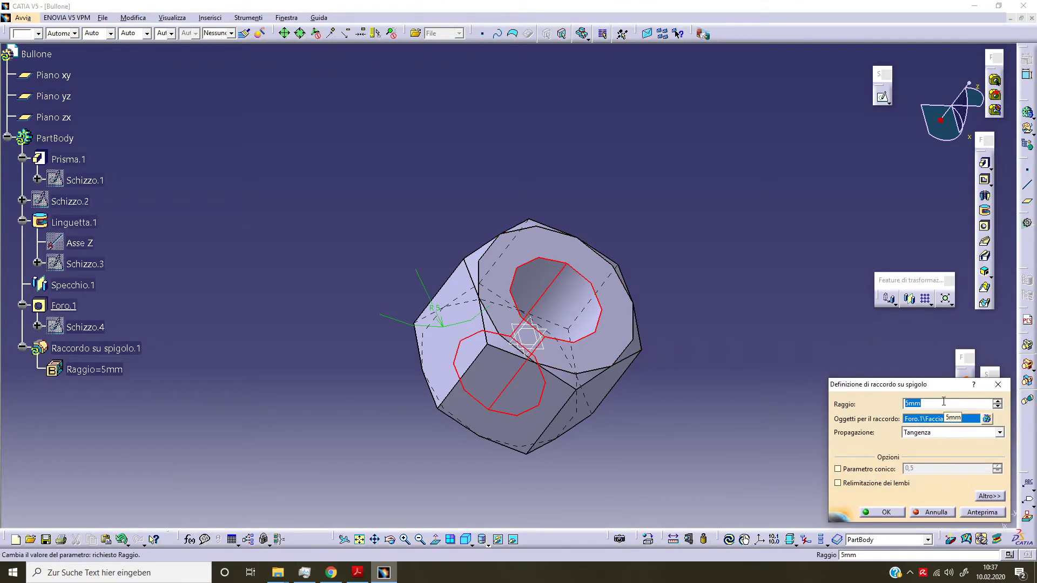
{"action": "type", "text": "0,2"}
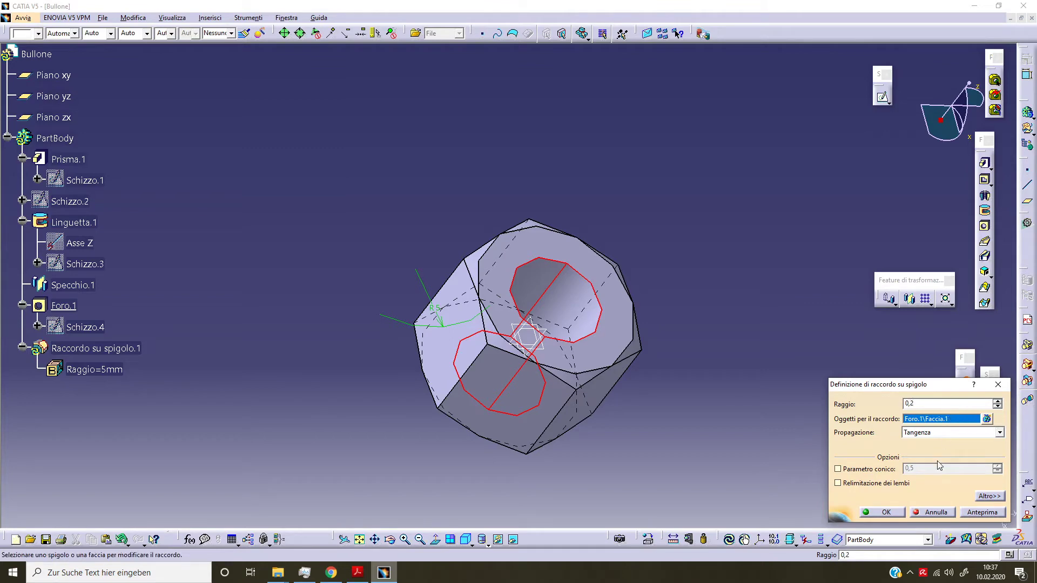
{"action": "left_click", "coordinate": [889, 512]}
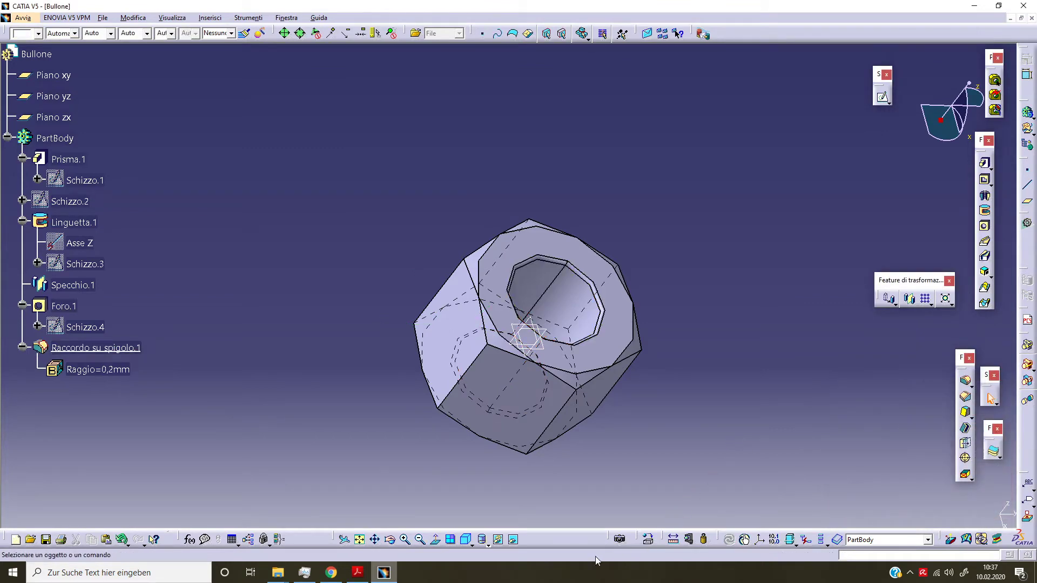
{"action": "middle_click_drag", "start_coordinate": [543, 505], "coordinate": [587, 395]}
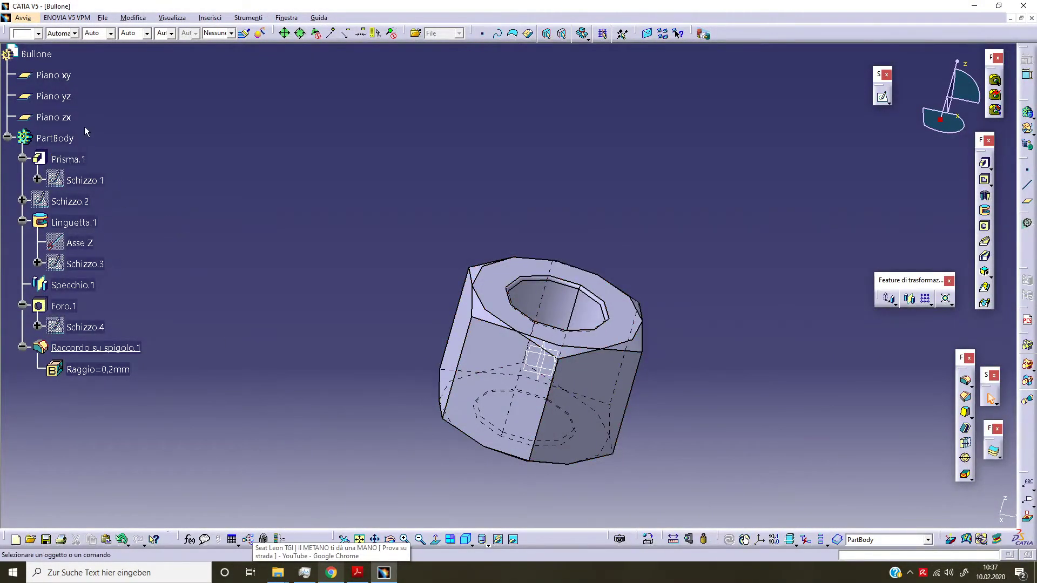
Step: Start a sketch on the yz plane and place a point right of the vertical axis
{"action": "left_click", "coordinate": [56, 97]}
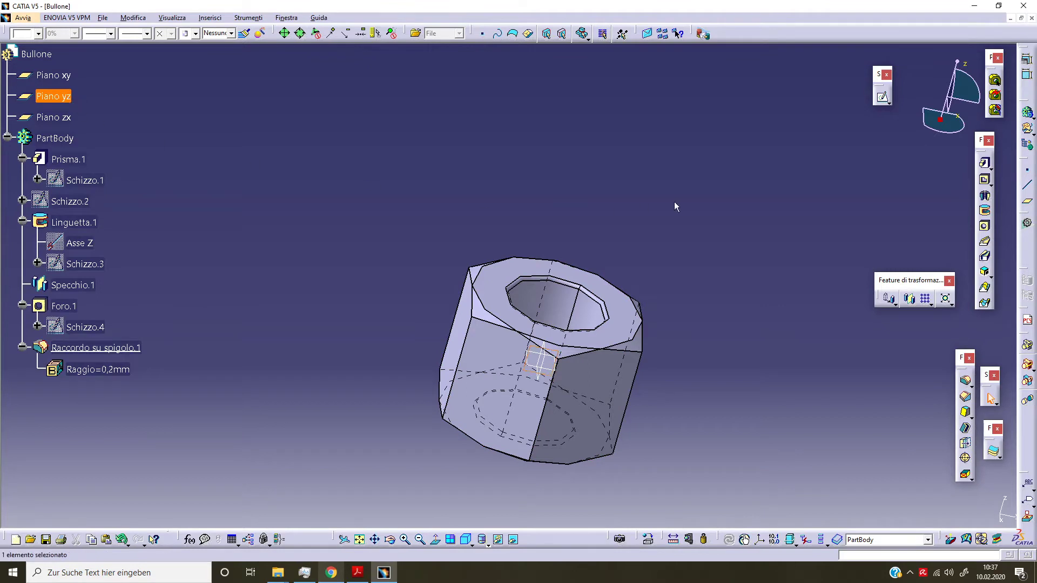
{"action": "left_click", "coordinate": [882, 97]}
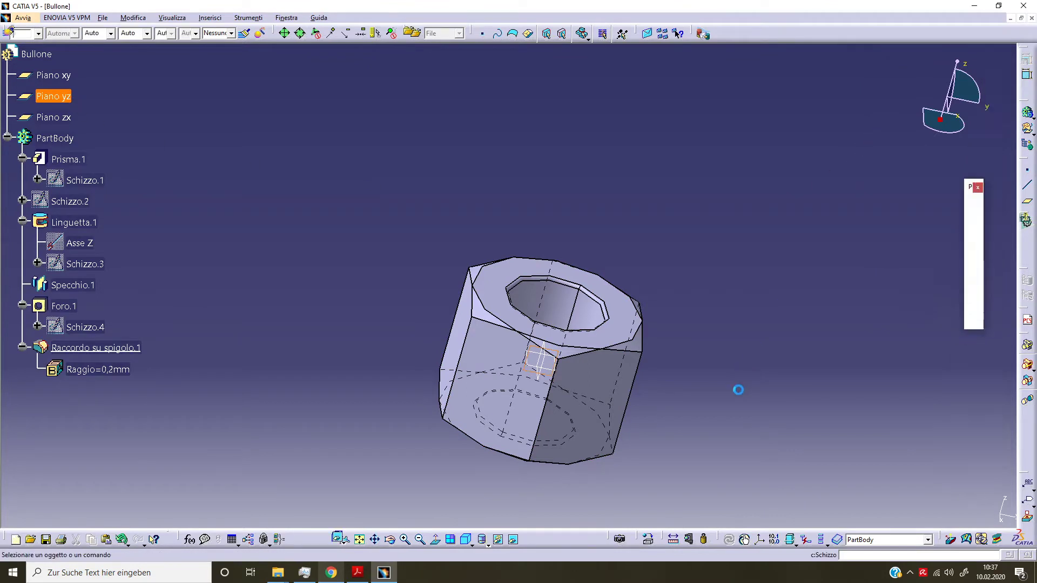
{"action": "middle_click_drag", "start_coordinate": [525, 450], "coordinate": [512, 453]}
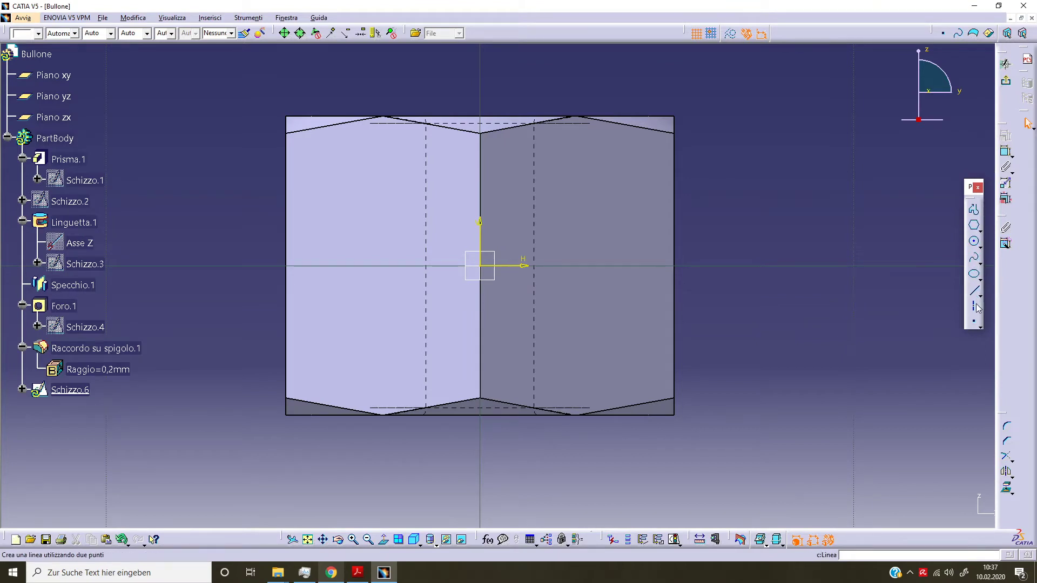
{"action": "left_click", "coordinate": [975, 323]}
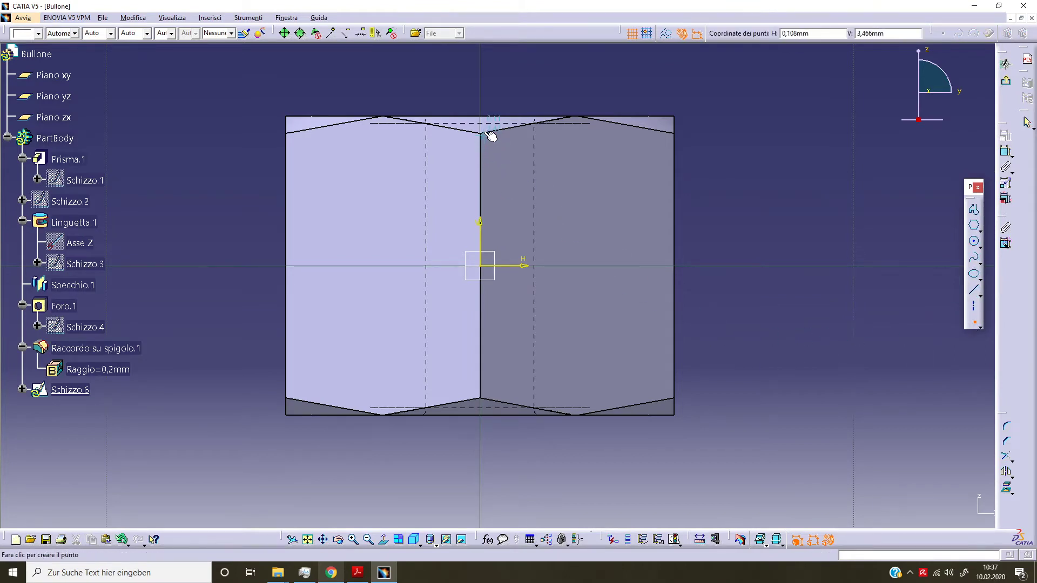
{"action": "left_click", "coordinate": [547, 232]}
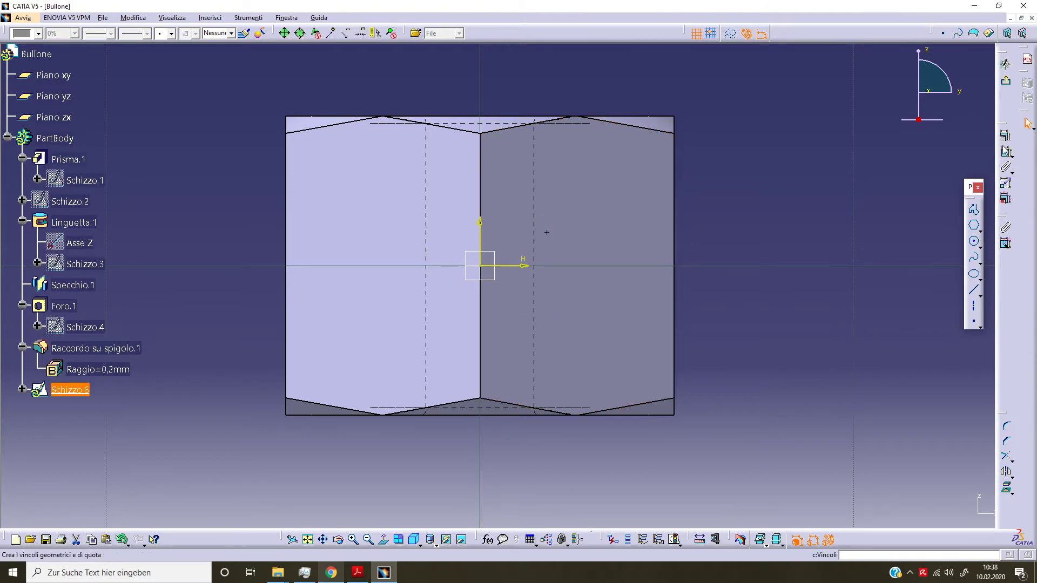
Step: Dimension the point 3 mm from the vertical axis
{"action": "left_click", "coordinate": [1006, 151]}
{"action": "left_click", "coordinate": [547, 232]}
{"action": "left_click", "coordinate": [481, 233]}
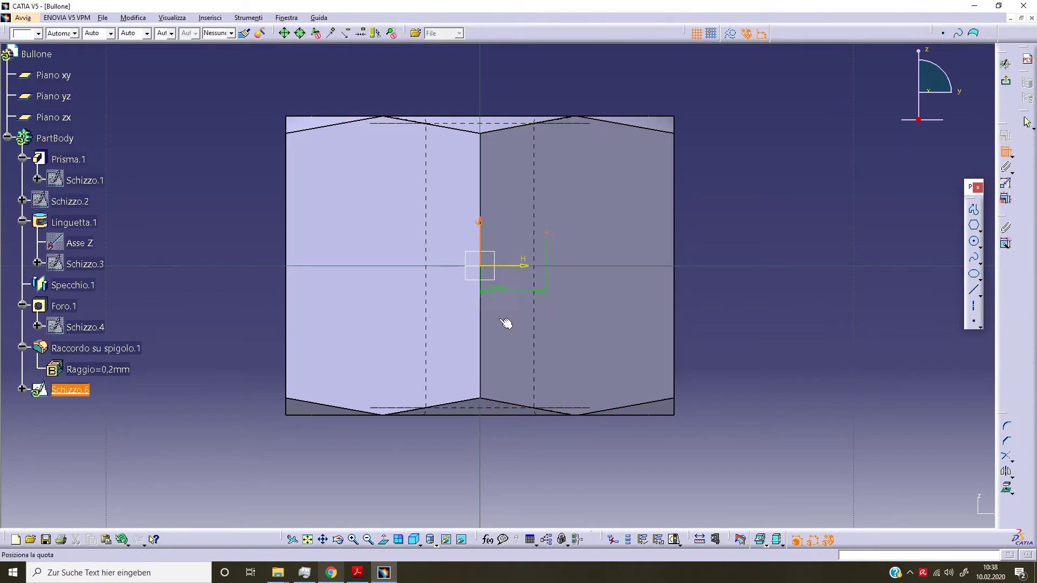
{"action": "left_click", "coordinate": [504, 449]}
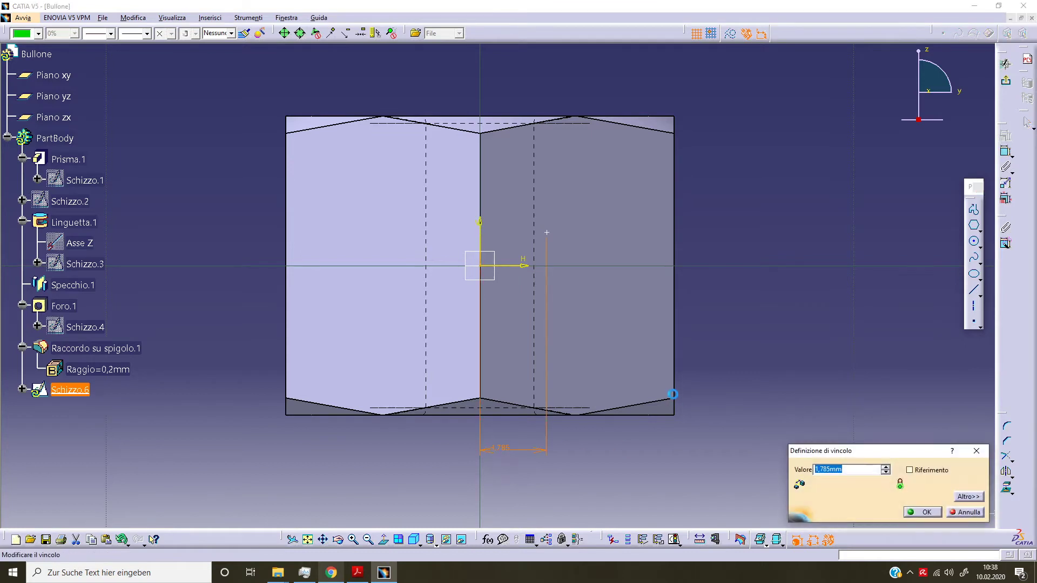
{"action": "type", "text": "3"}
{"action": "key", "text": "Return"}
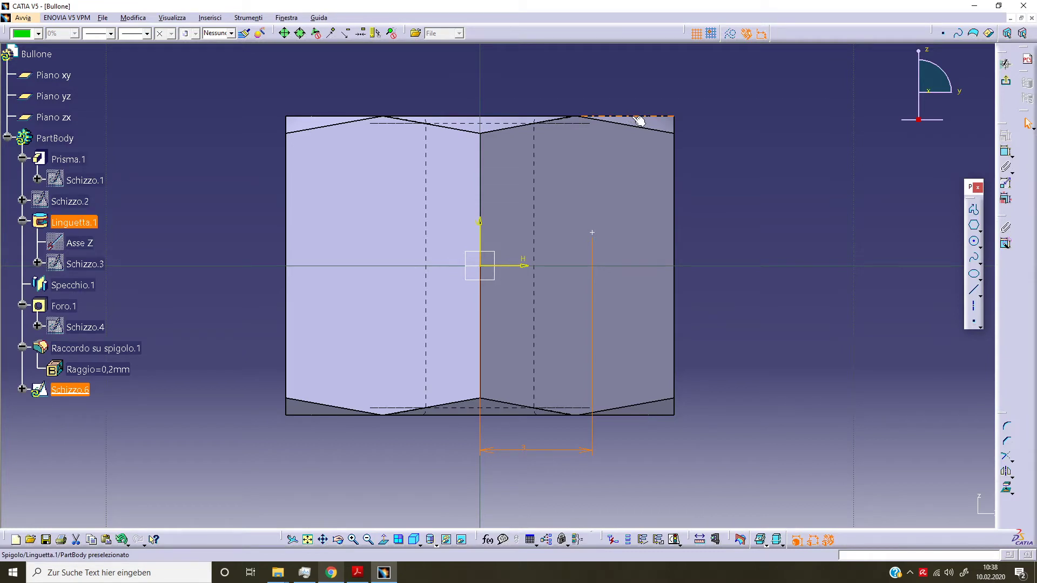
Step: Constrain the point coincident with the nut's top edge
{"action": "left_click", "coordinate": [639, 121]}
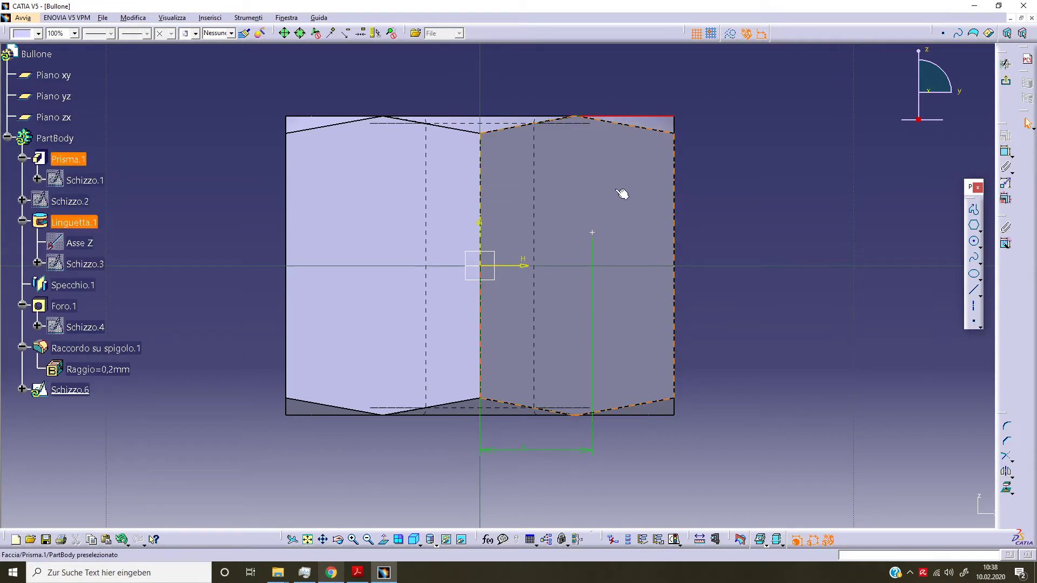
{"action": "left_click", "coordinate": [593, 233], "text": "ctrl"}
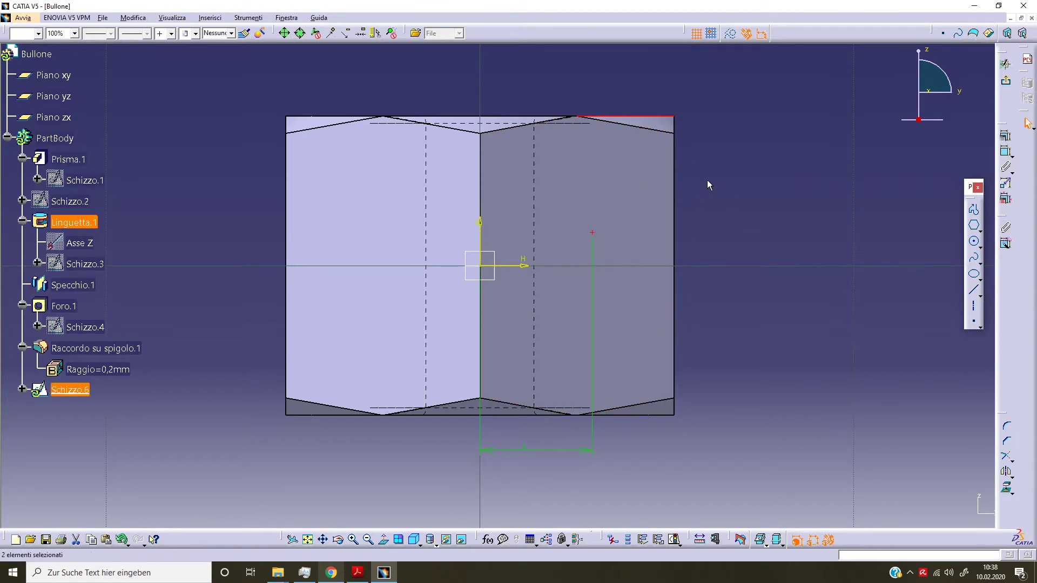
{"action": "left_click", "coordinate": [1005, 136]}
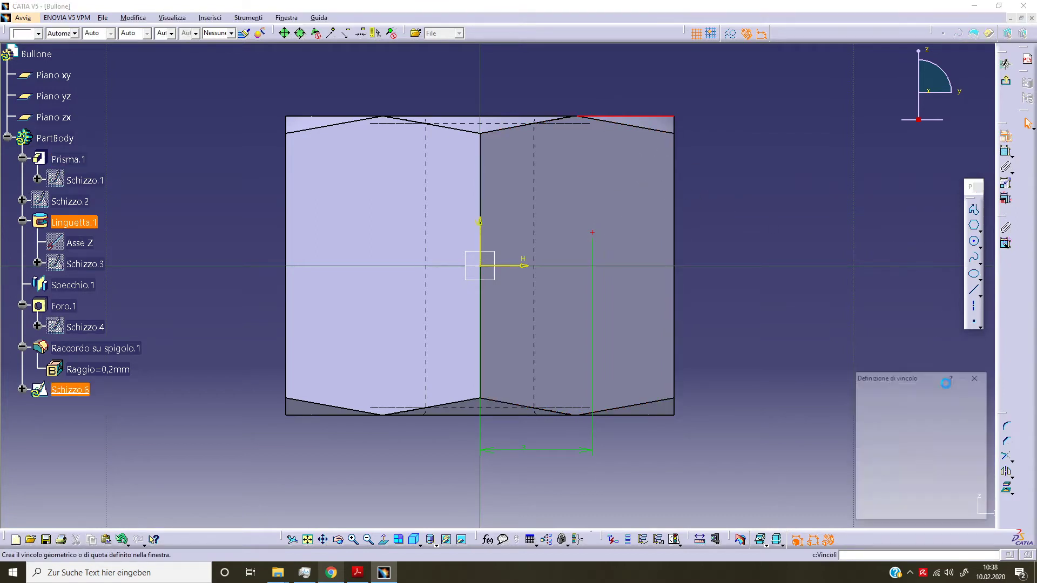
{"action": "left_click", "coordinate": [931, 411]}
{"action": "left_click", "coordinate": [924, 513]}
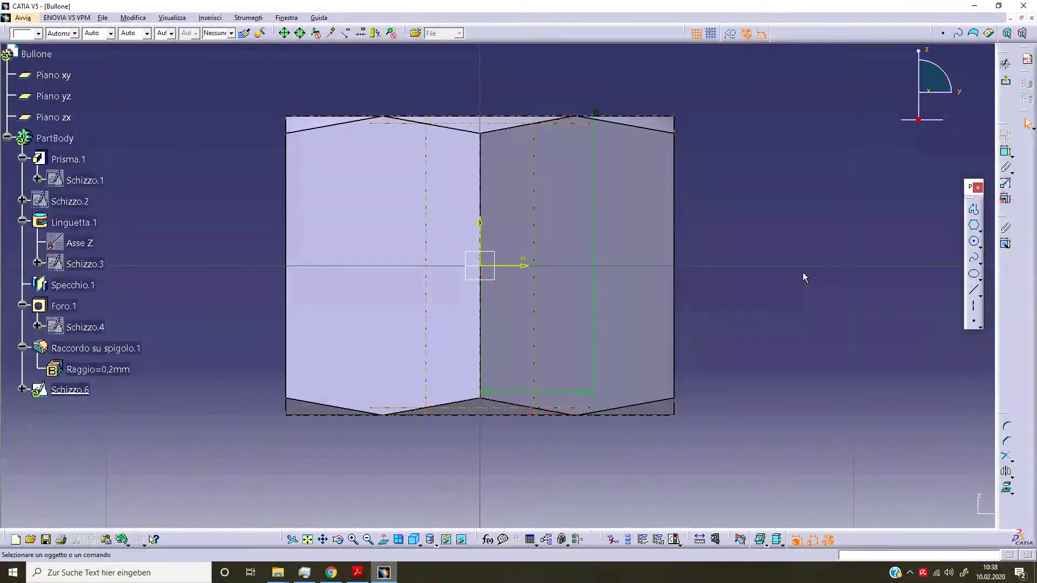
Step: In Generative Shape Design, start a helix from Schizzo.6's point around the Z axis
{"action": "left_click", "coordinate": [31, 20]}
{"action": "mouse_move", "coordinate": [35, 56]}
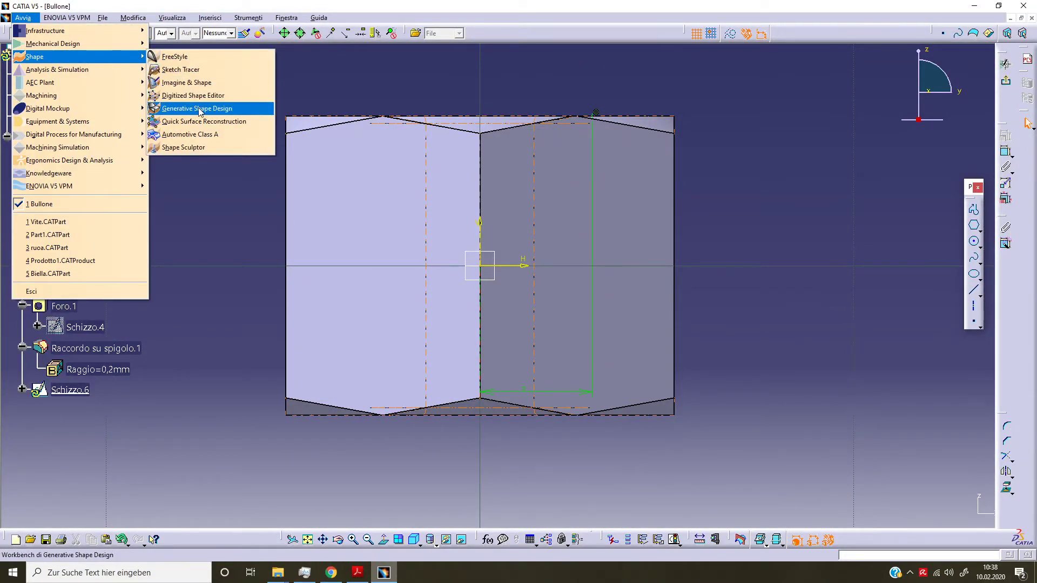
{"action": "left_click", "coordinate": [200, 110]}
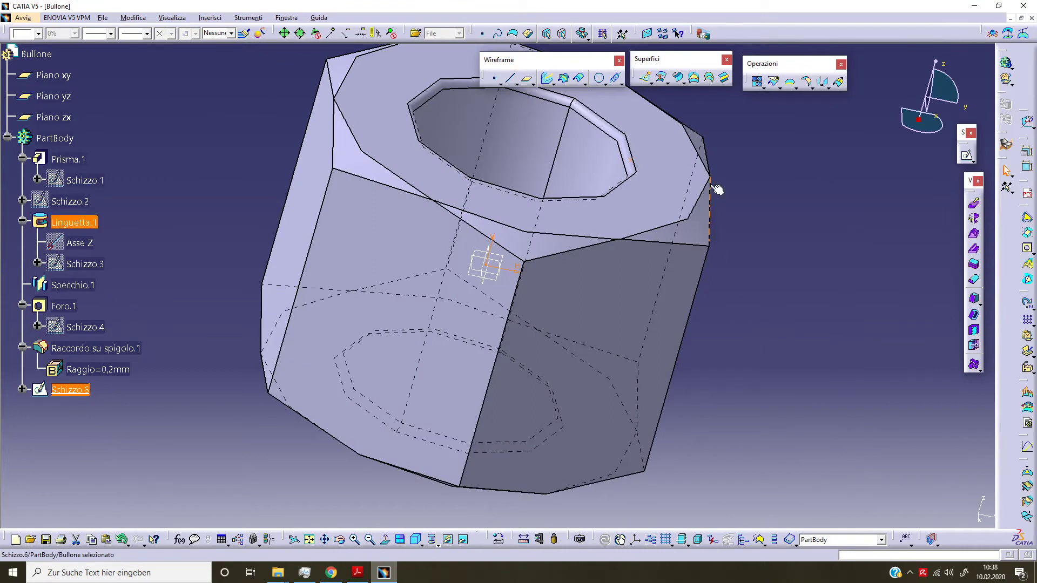
{"action": "left_click", "coordinate": [620, 84]}
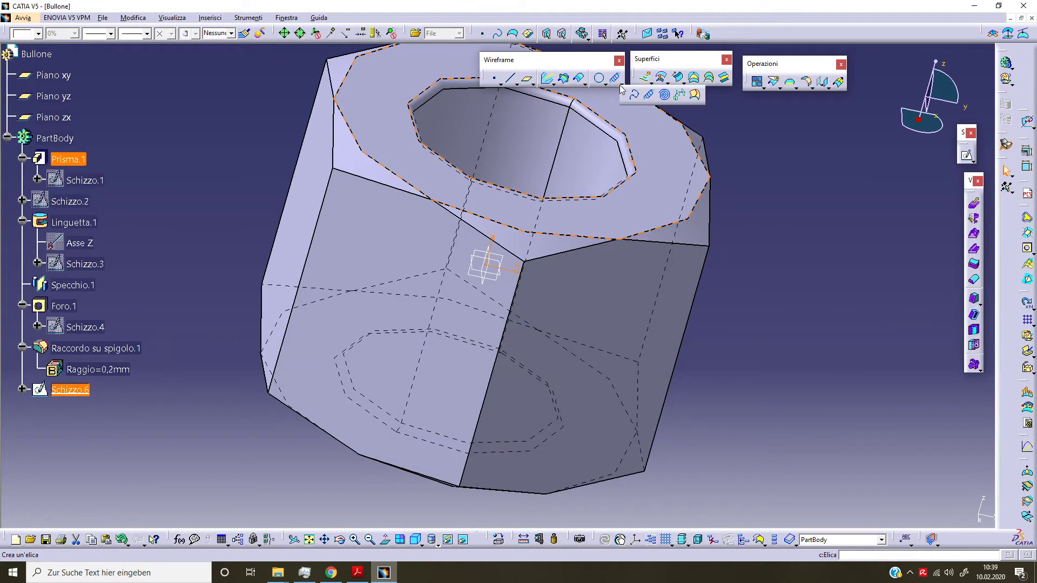
{"action": "left_click", "coordinate": [650, 95]}
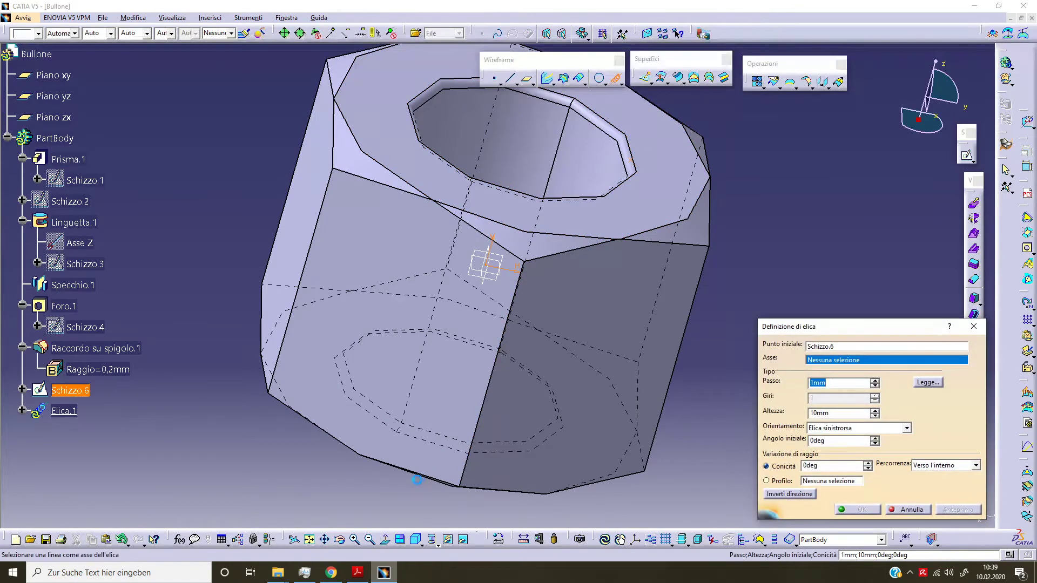
{"action": "mouse_move", "coordinate": [367, 384]}
{"action": "middle_mouse_down"}
{"action": "mouse_move", "coordinate": [507, 393]}
{"action": "mouse_move", "coordinate": [491, 360]}
{"action": "middle_mouse_up"}
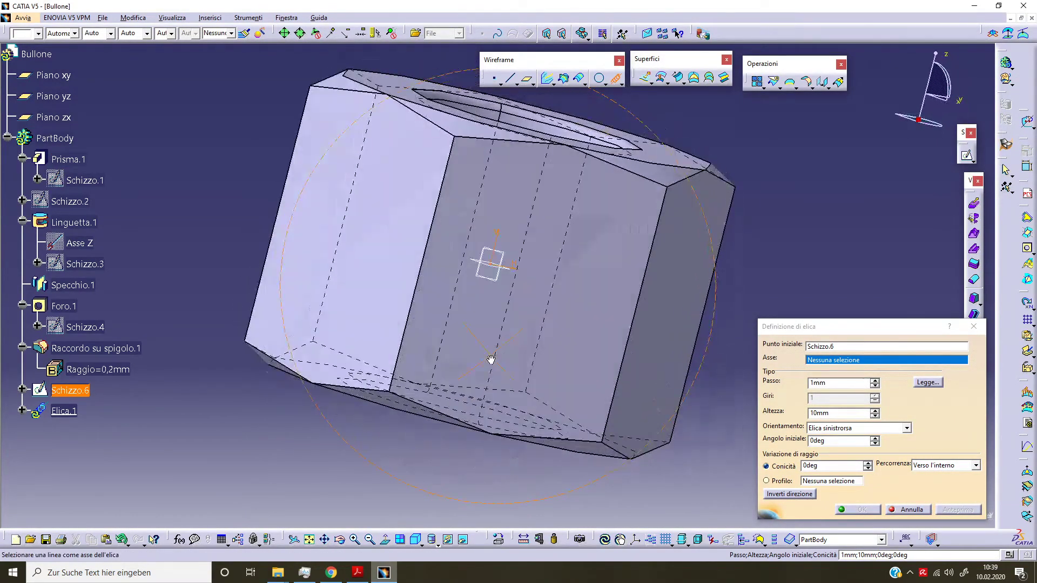
{"action": "right_click", "coordinate": [853, 363]}
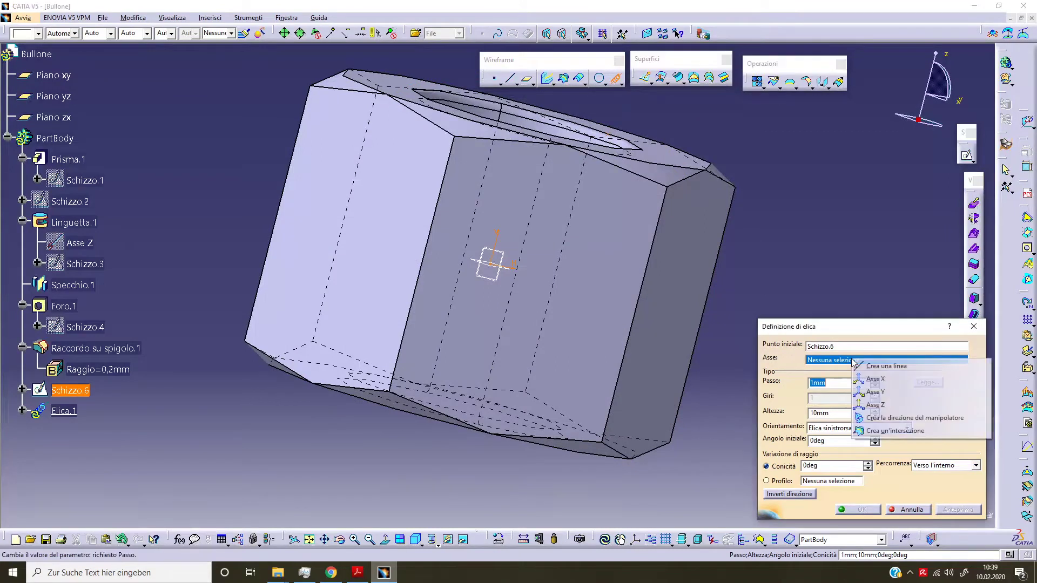
{"action": "left_click", "coordinate": [875, 405]}
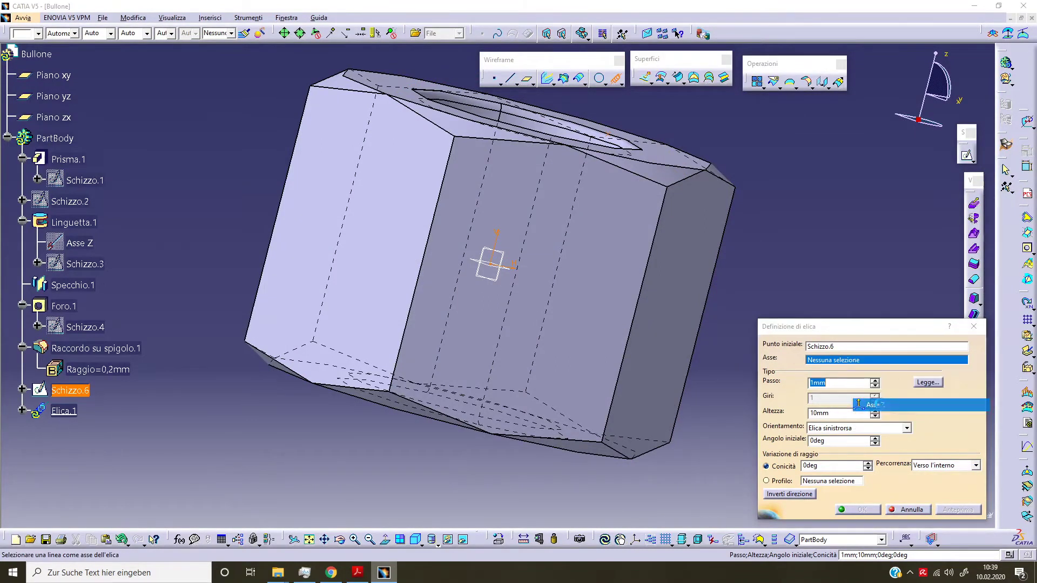
{"action": "left_click", "coordinate": [808, 496]}
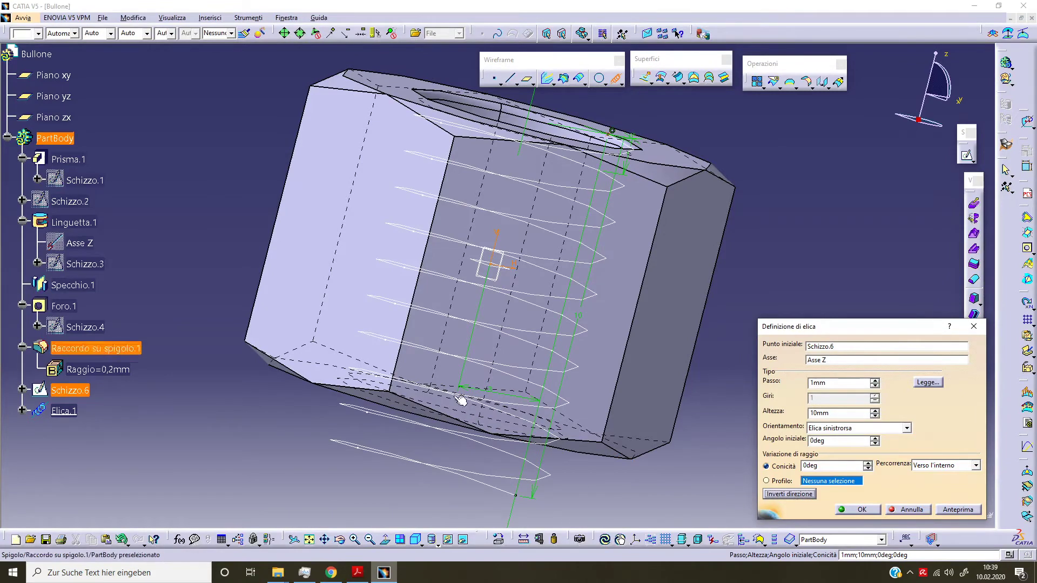
{"action": "middle_click_drag", "start_coordinate": [481, 399], "coordinate": [481, 427]}
{"action": "right_click", "coordinate": [466, 423]}
{"action": "left_click", "coordinate": [486, 398]}
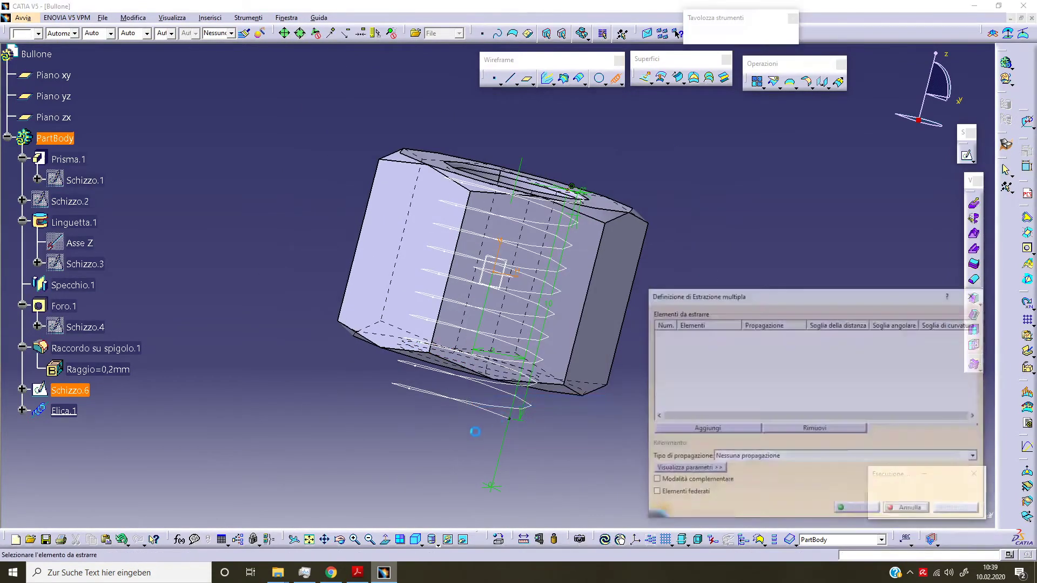
{"action": "left_click", "coordinate": [899, 510]}
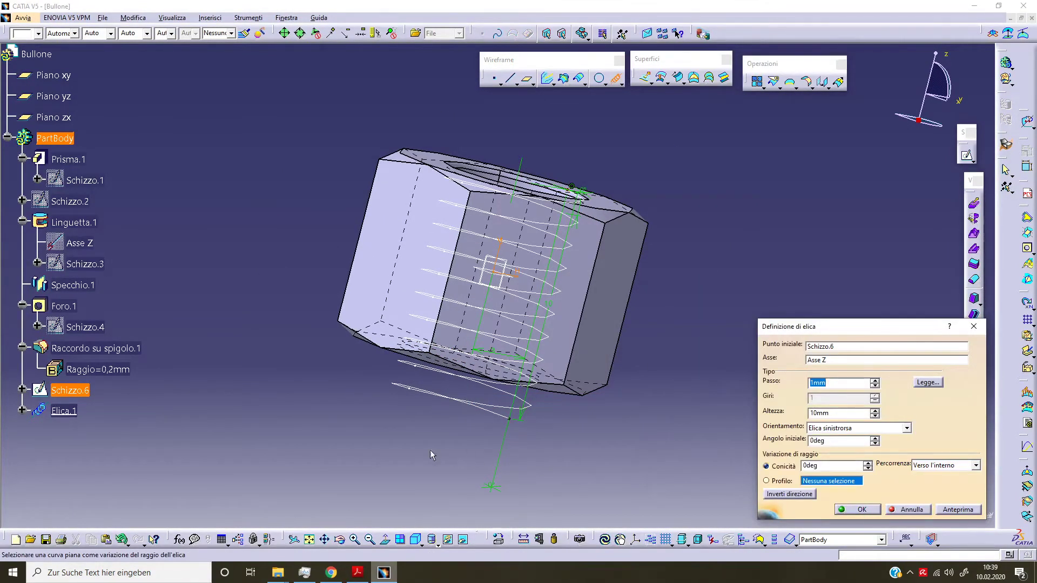
Step: Set the helix height to 8 mm and create Elica.1
{"action": "middle_click_drag", "start_coordinate": [429, 449], "coordinate": [414, 434]}
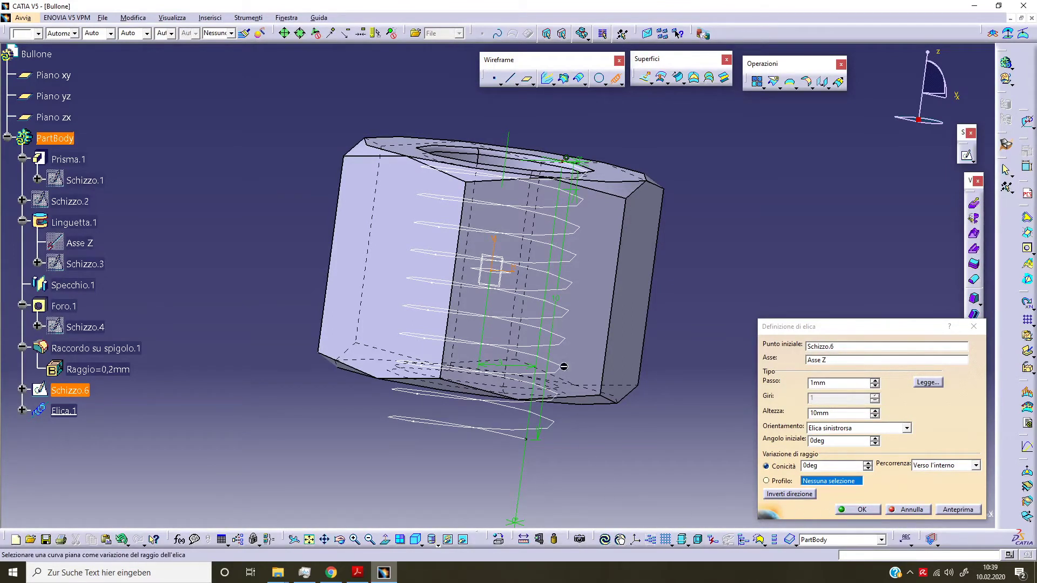
{"action": "middle_click_drag", "start_coordinate": [563, 366], "coordinate": [537, 432]}
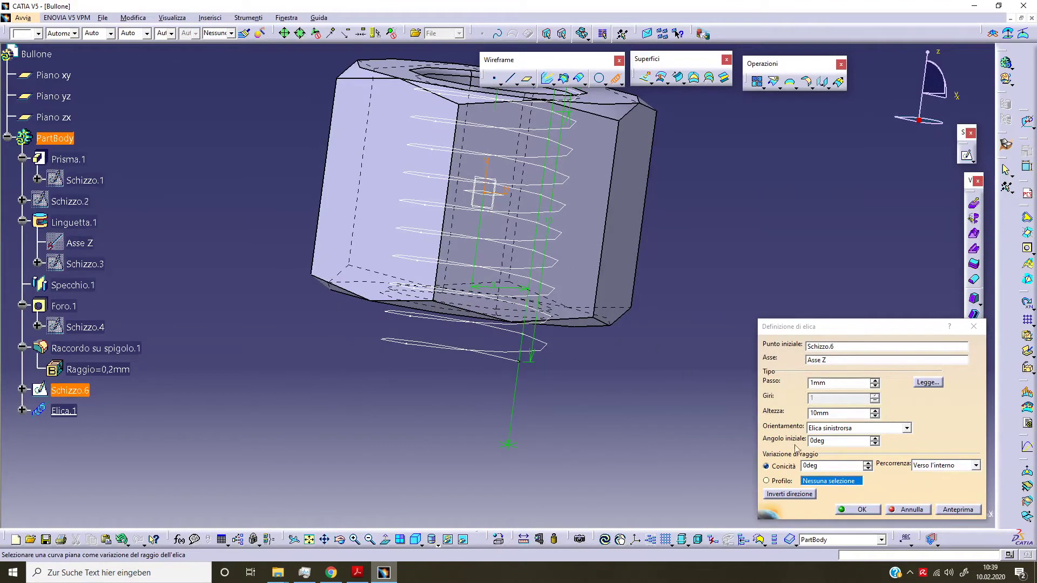
{"action": "double_click", "coordinate": [852, 414]}
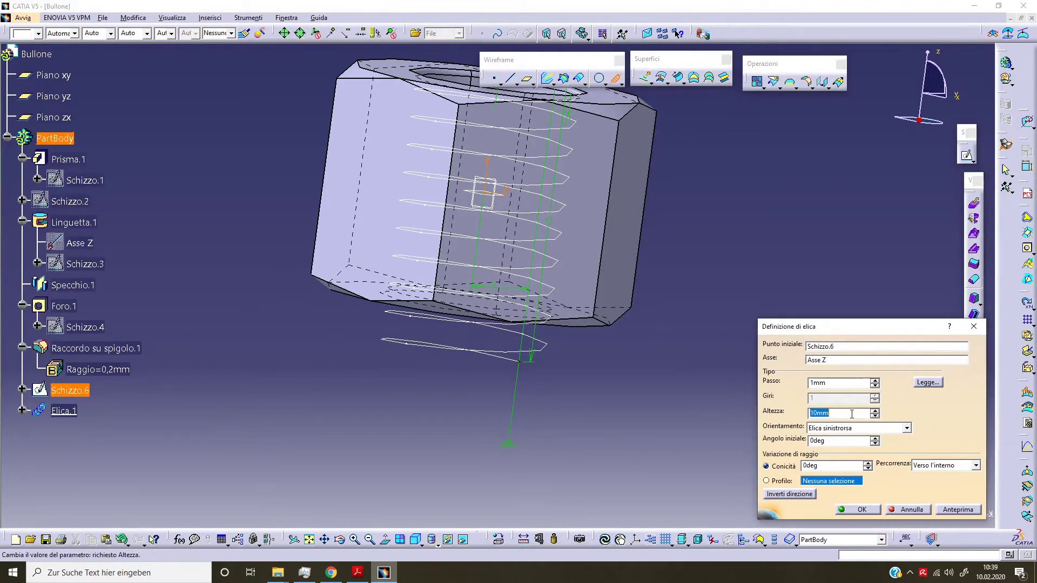
{"action": "type", "text": "8"}
{"action": "left_click", "coordinate": [862, 510]}
Step: Switch back to Part Design and open sketch Schizzo.7 on the yz plane
{"action": "mouse_move", "coordinate": [463, 381]}
{"action": "middle_mouse_down"}
{"action": "mouse_move", "coordinate": [498, 319]}
{"action": "mouse_move", "coordinate": [509, 393]}
{"action": "middle_mouse_up"}
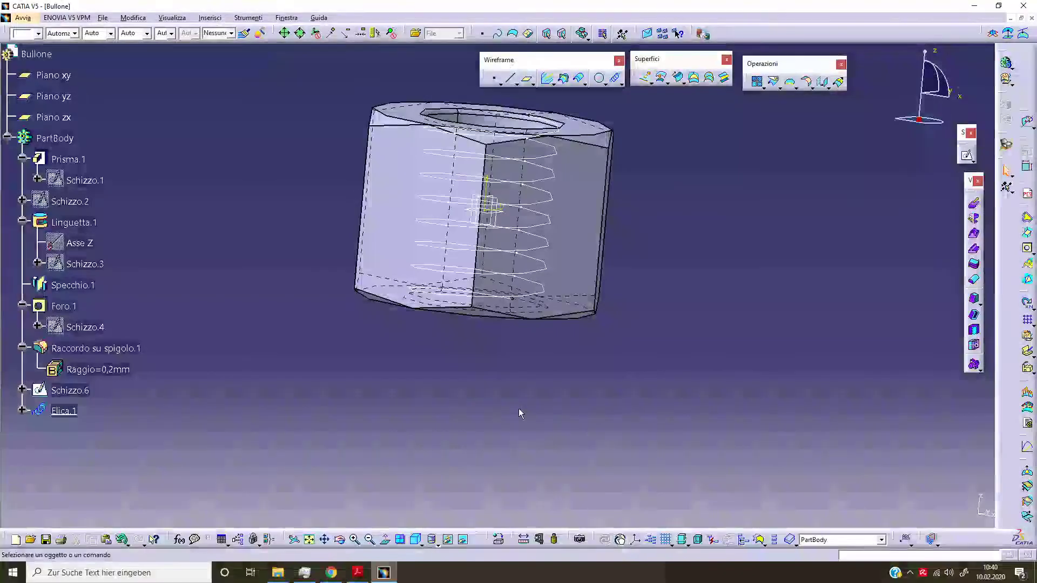
{"action": "left_click", "coordinate": [23, 17]}
{"action": "left_click", "coordinate": [159, 48]}
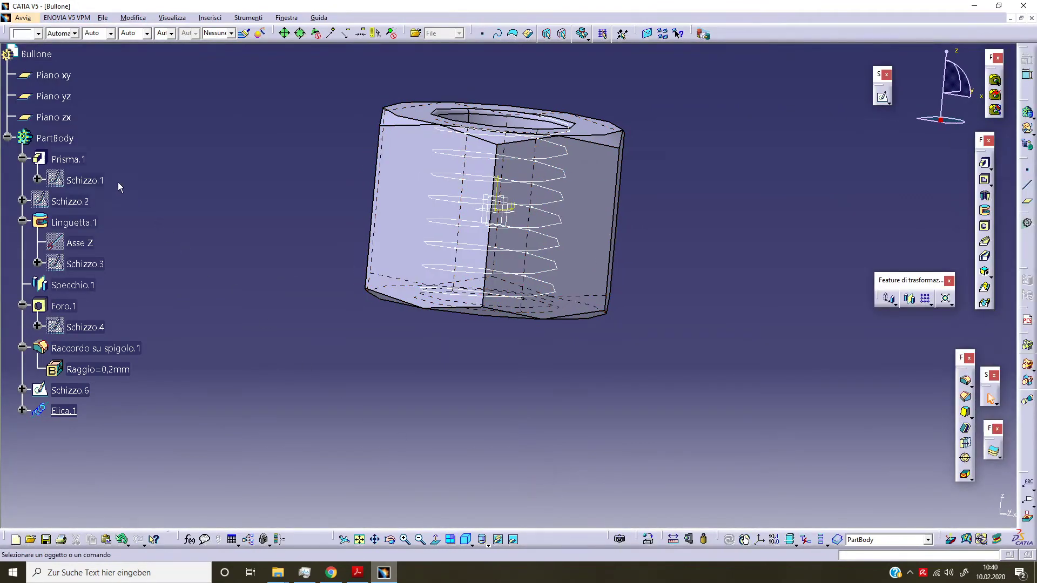
{"action": "left_click", "coordinate": [54, 96]}
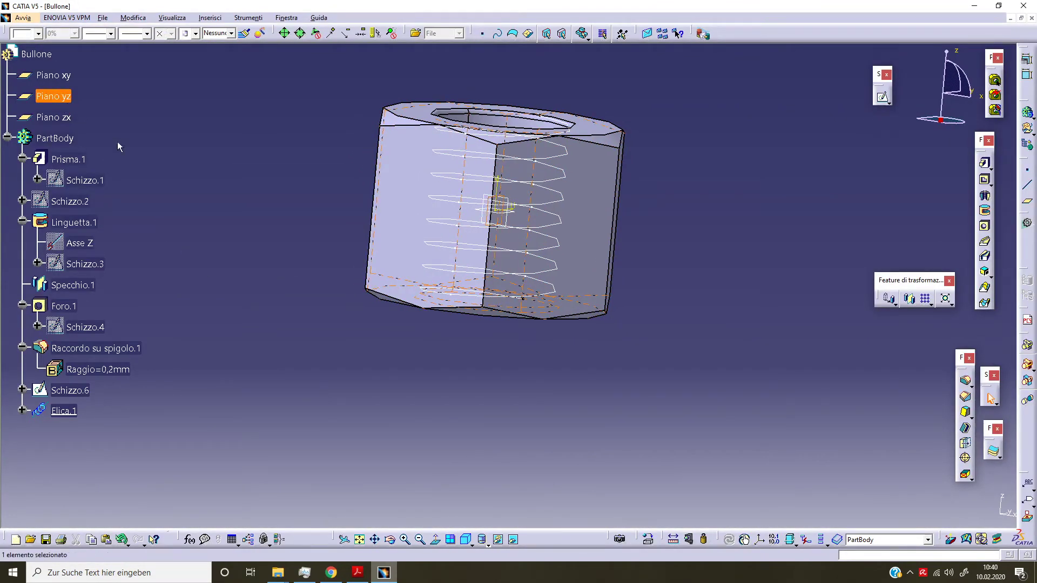
{"action": "left_click", "coordinate": [880, 96]}
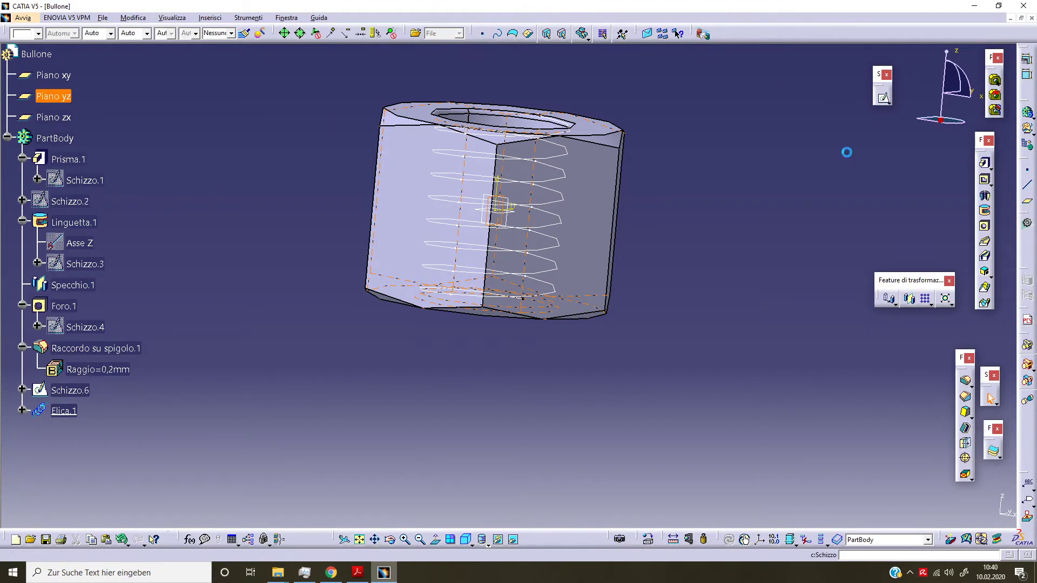
Step: Project the helix start vertex into the sketch as a construction point
{"action": "scroll", "coordinate": [393, 172], "scroll_direction": "up", "scroll_amount": 2}
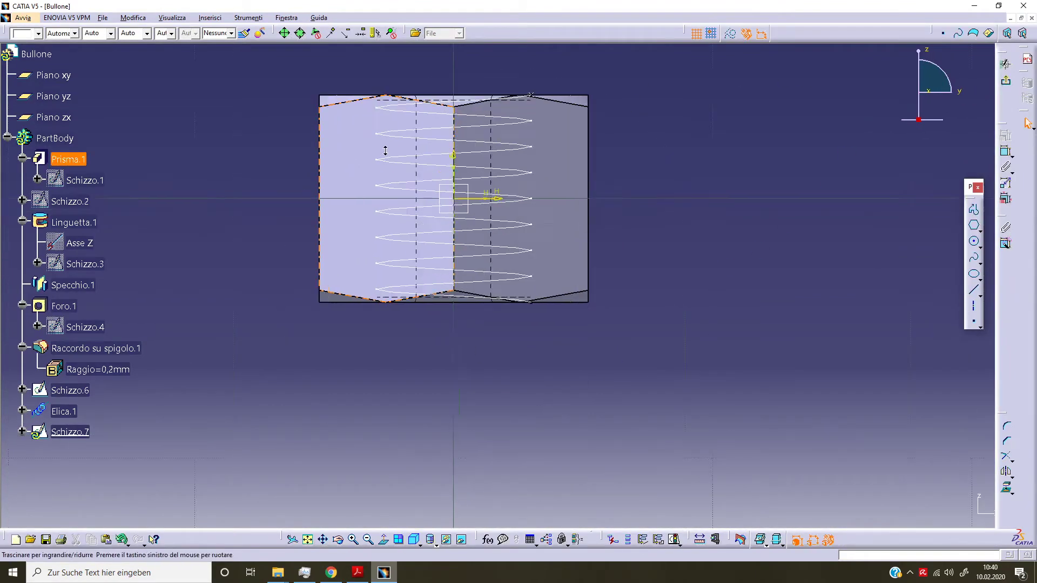
{"action": "scroll", "coordinate": [475, 113], "scroll_direction": "up", "scroll_amount": 2}
{"action": "middle_click_drag", "start_coordinate": [475, 114], "coordinate": [619, 324]}
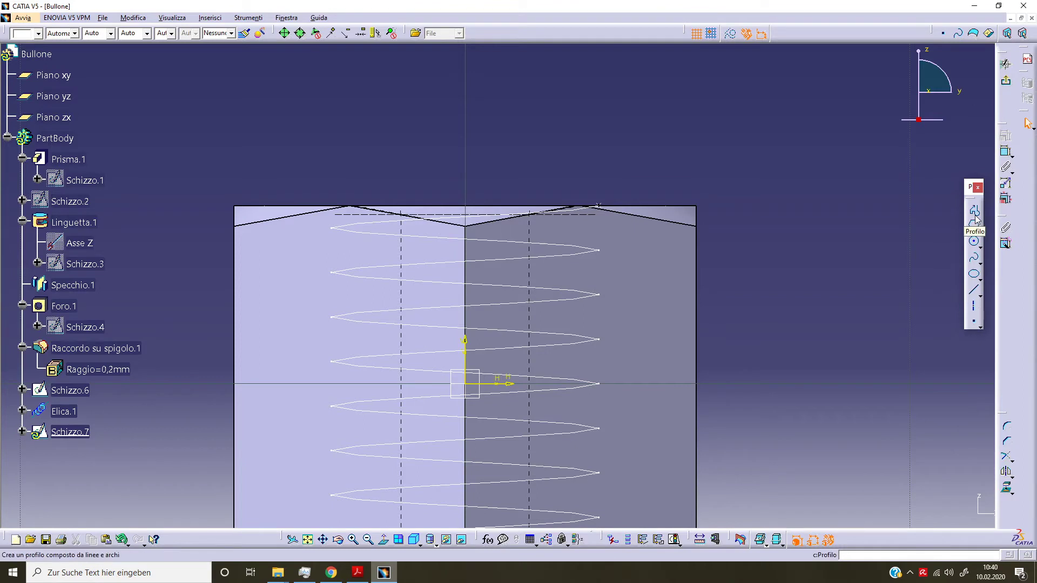
{"action": "left_click", "coordinate": [977, 306]}
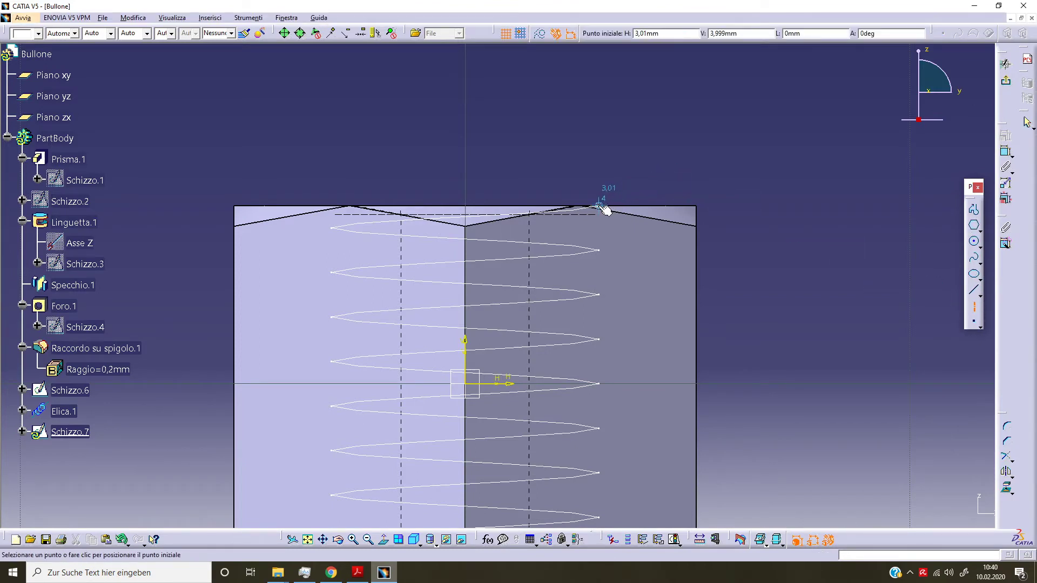
{"action": "key", "text": "Escape"}
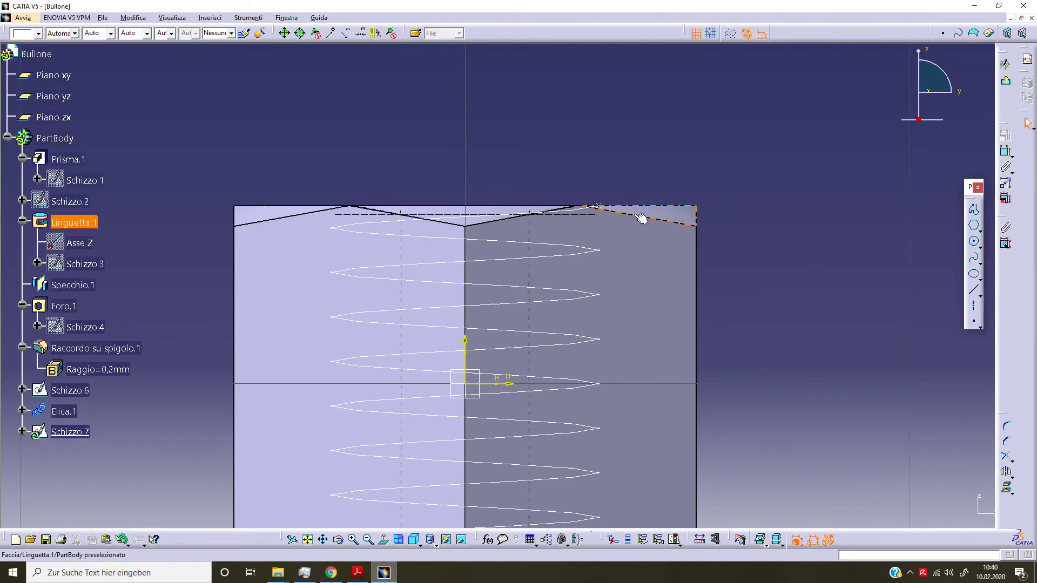
{"action": "left_click", "coordinate": [600, 206]}
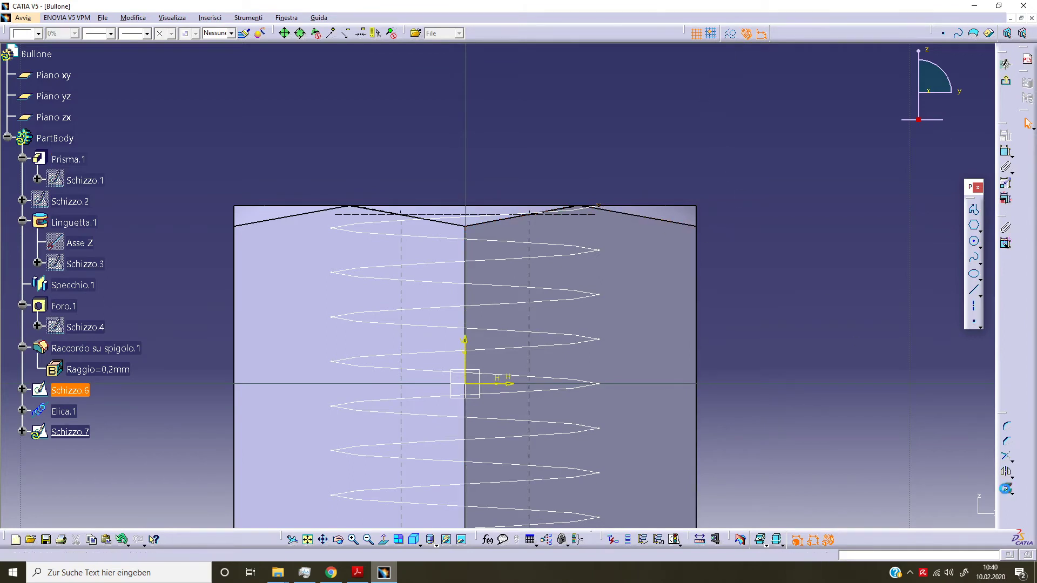
{"action": "left_click", "coordinate": [1006, 489]}
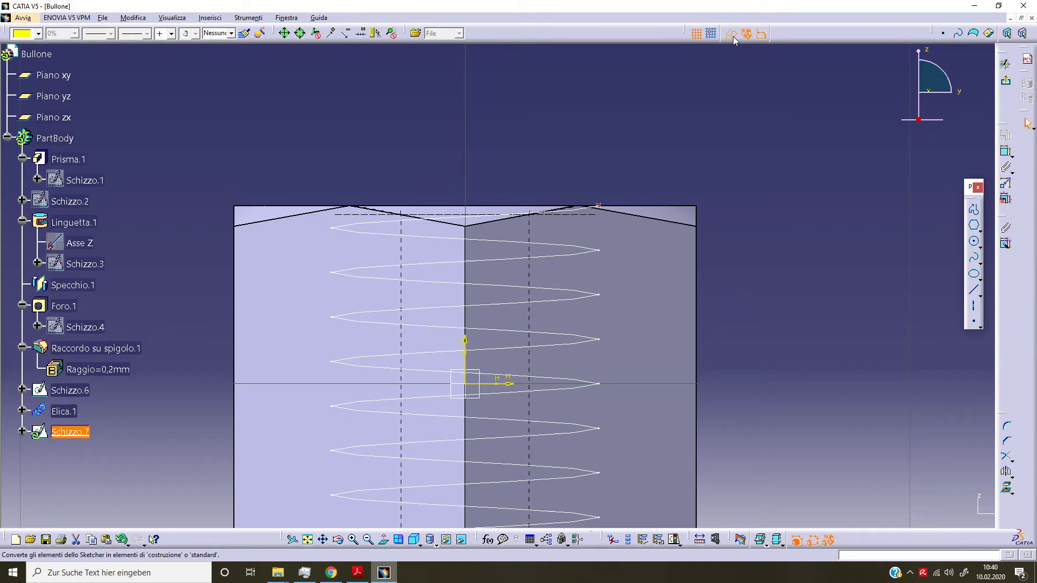
{"action": "left_click", "coordinate": [740, 125]}
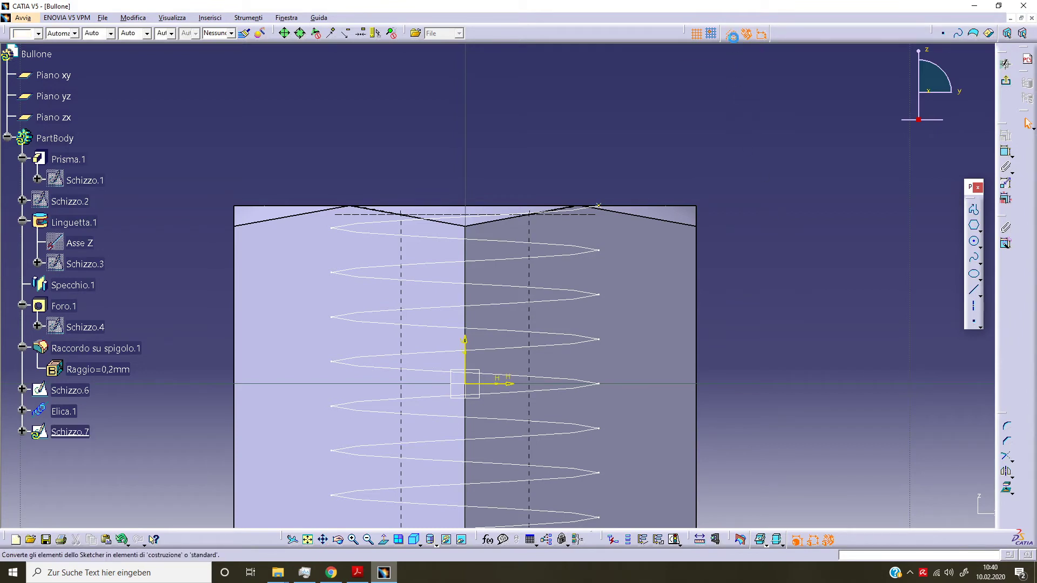
Step: Draw a horizontal axis from the helix start point to the right of the nut
{"action": "left_click", "coordinate": [974, 210]}
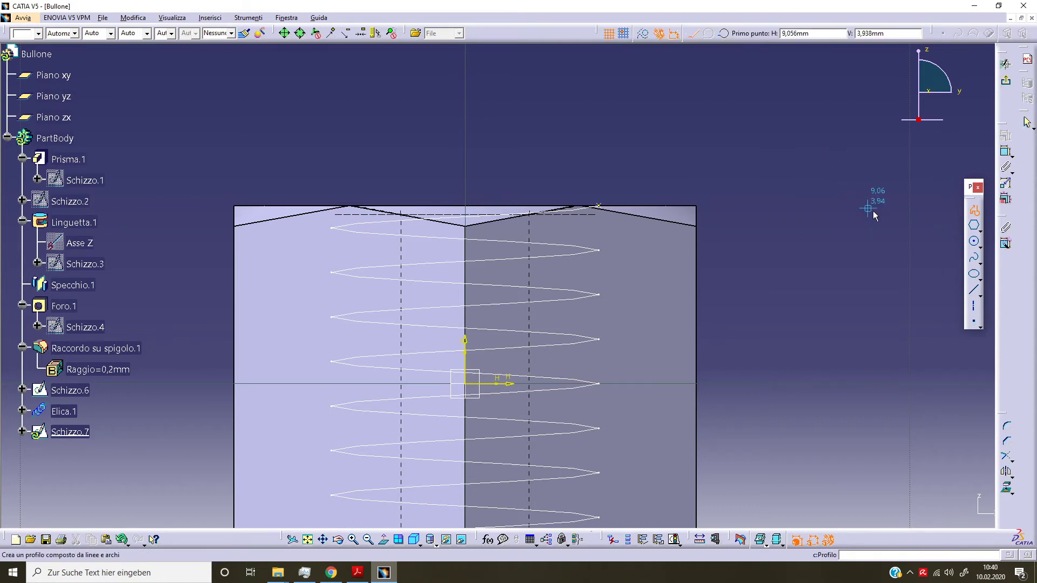
{"action": "left_click", "coordinate": [974, 306]}
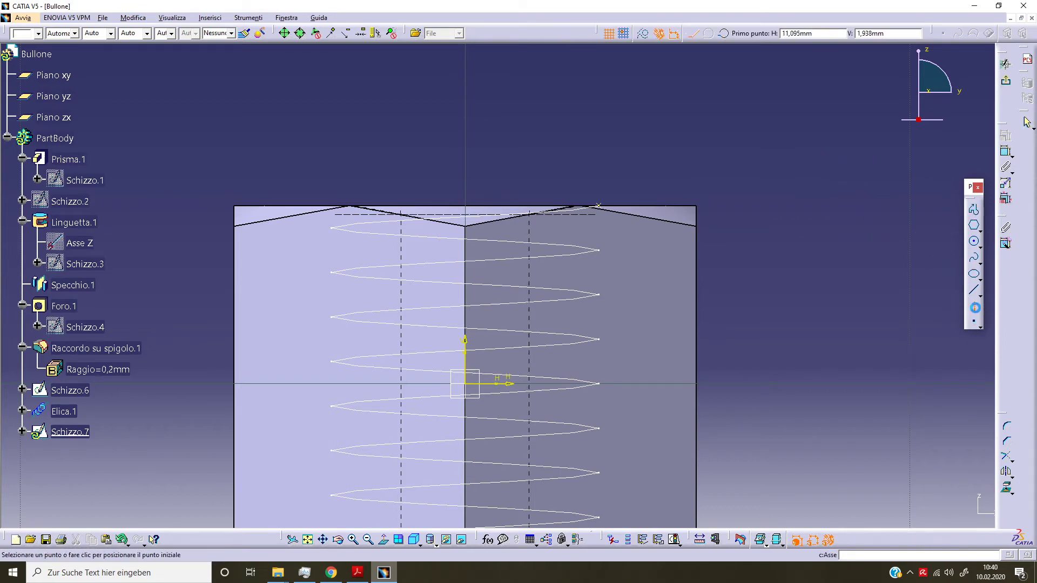
{"action": "left_click", "coordinate": [600, 206]}
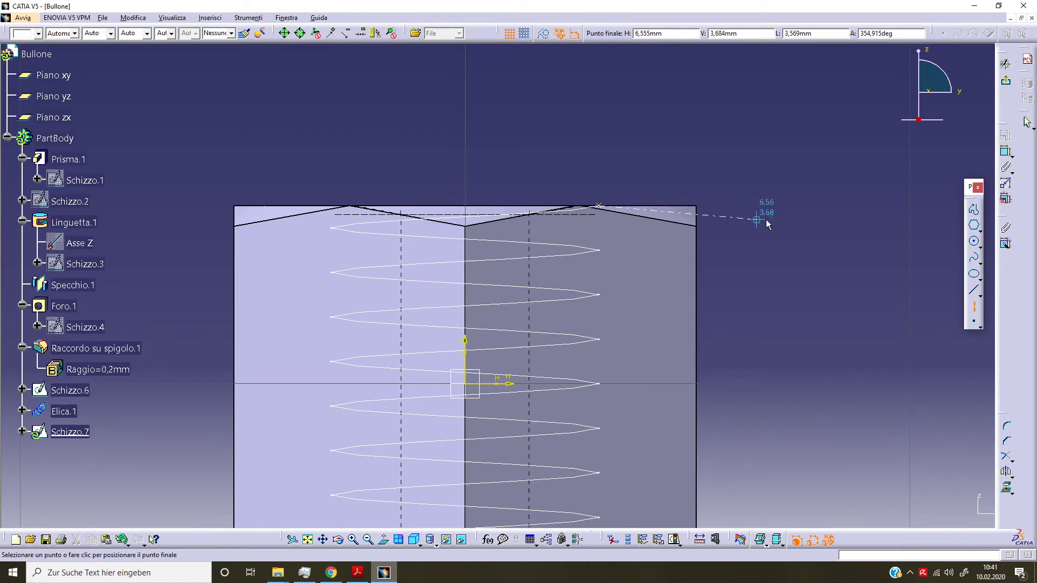
{"action": "left_click", "coordinate": [800, 207]}
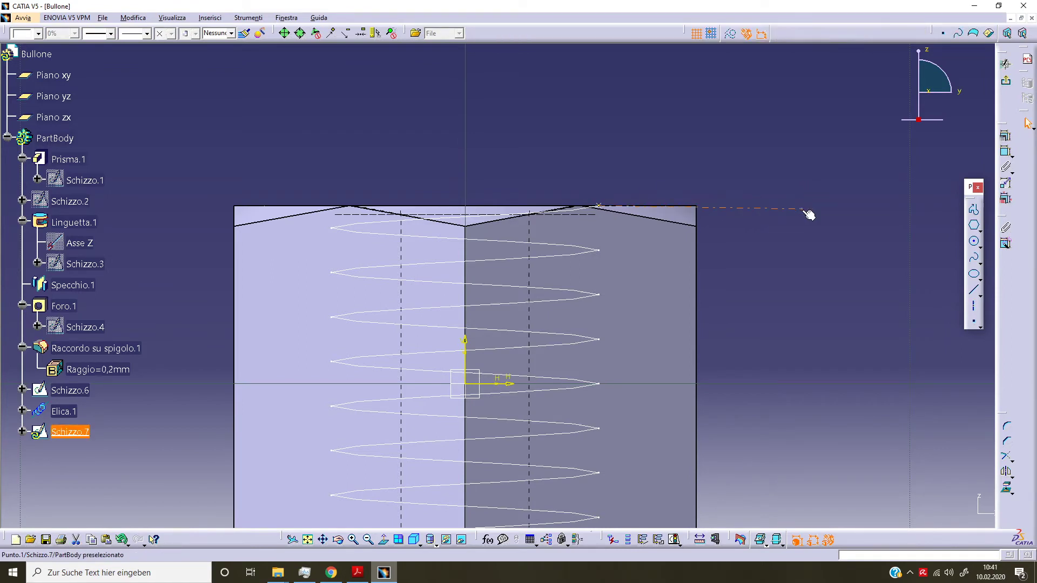
{"action": "left_click", "coordinate": [1004, 142]}
{"action": "left_click", "coordinate": [932, 470]}
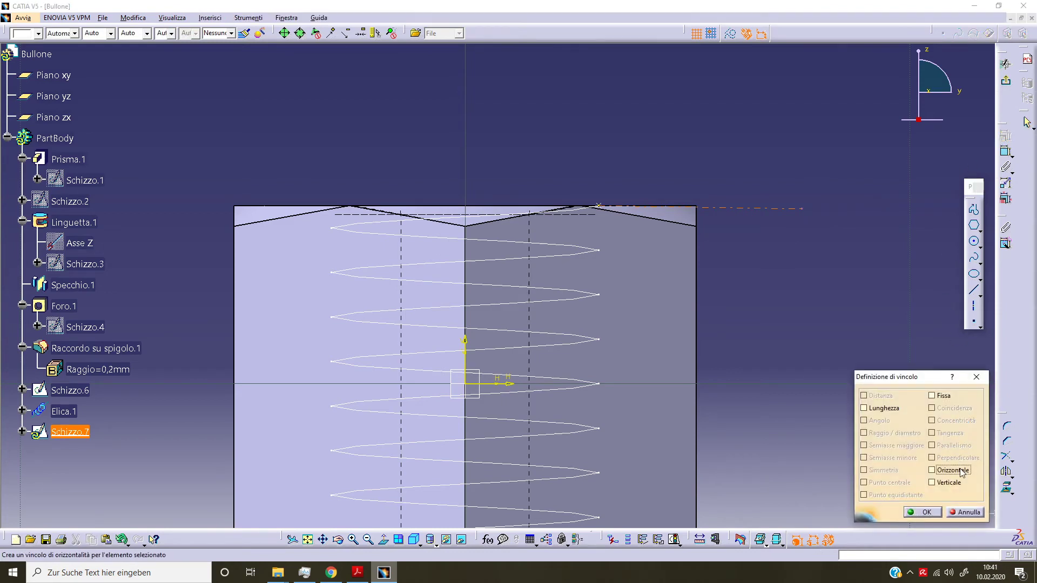
{"action": "left_click", "coordinate": [927, 512]}
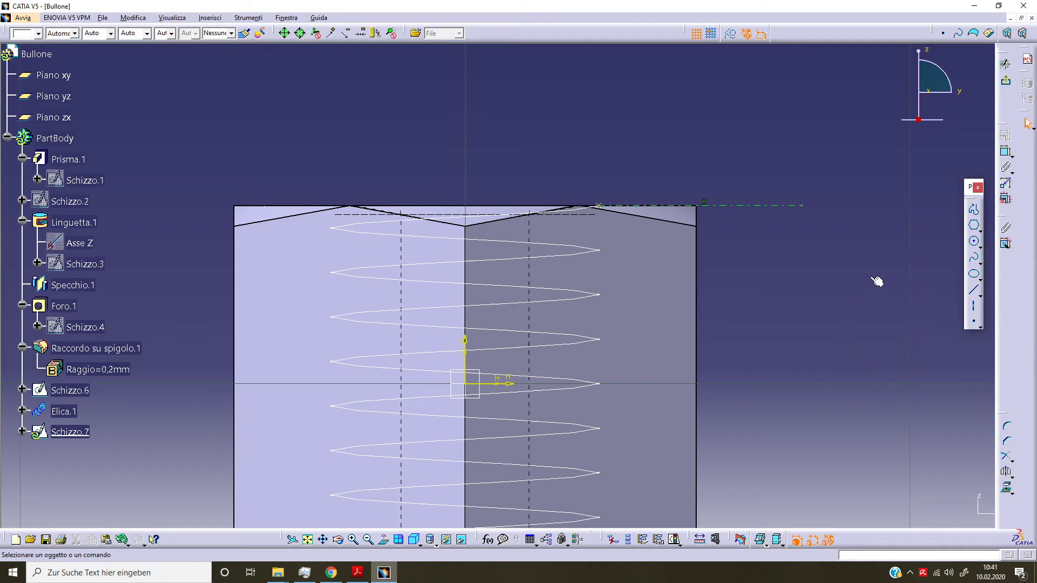
Step: Draw a slanted line, mirror it about the axis, and begin an angle dimension between them
{"action": "left_click", "coordinate": [973, 212]}
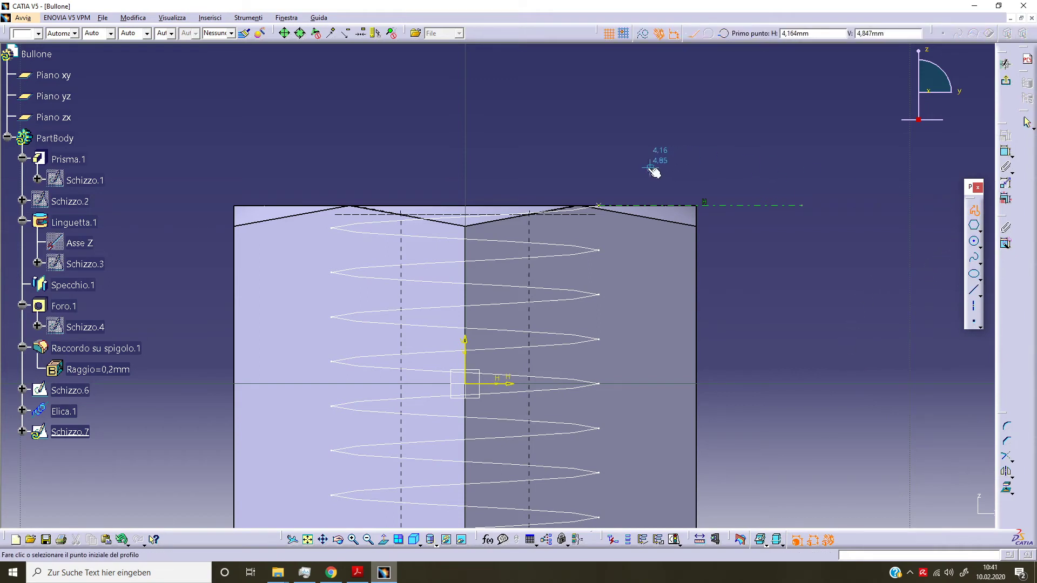
{"action": "left_click", "coordinate": [629, 205]}
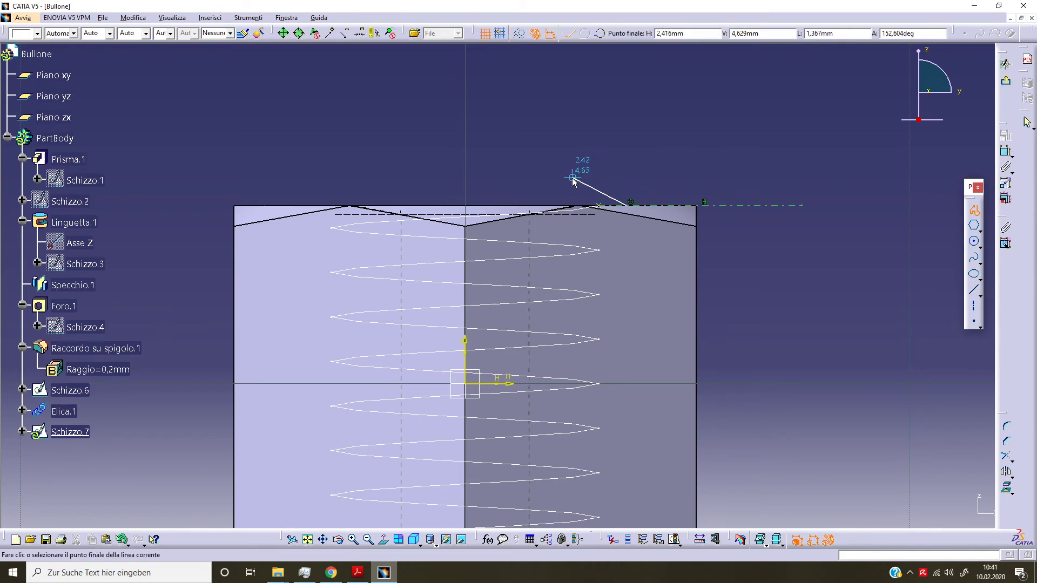
{"action": "left_click", "coordinate": [572, 180]}
{"action": "key", "text": "Escape"}
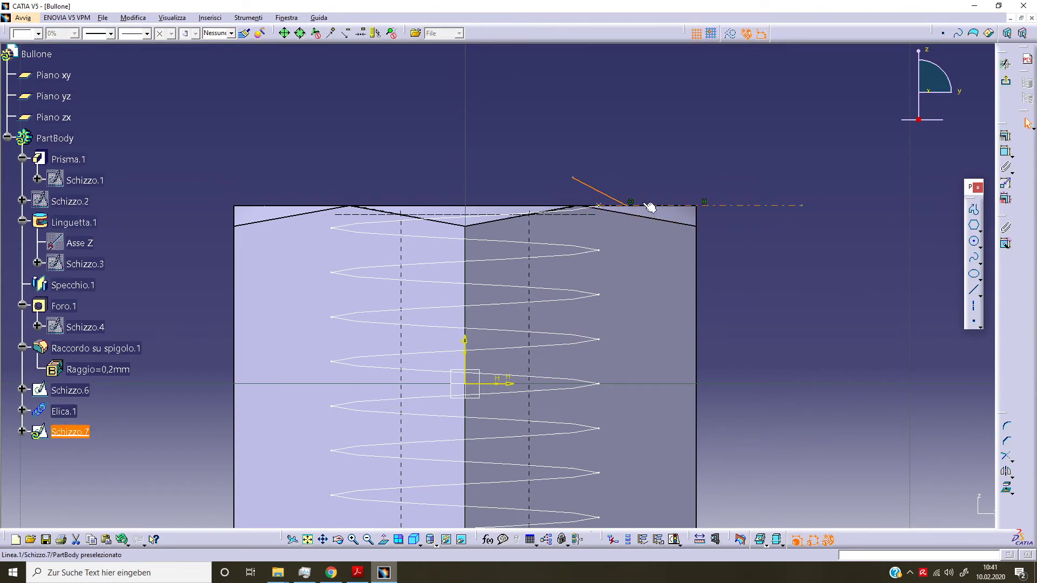
{"action": "left_click", "coordinate": [619, 203]}
{"action": "left_click", "coordinate": [1007, 471]}
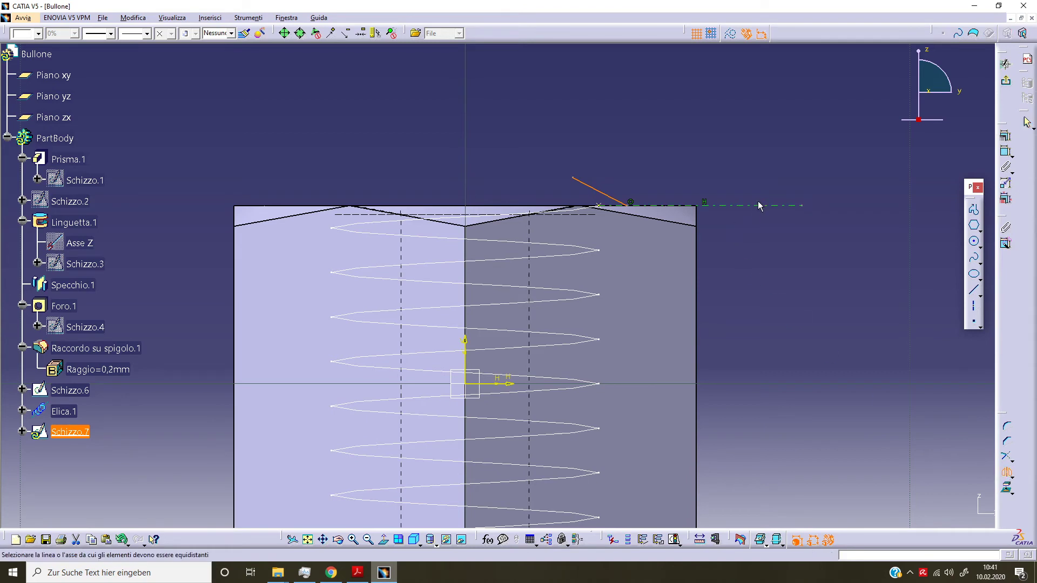
{"action": "left_click", "coordinate": [774, 206]}
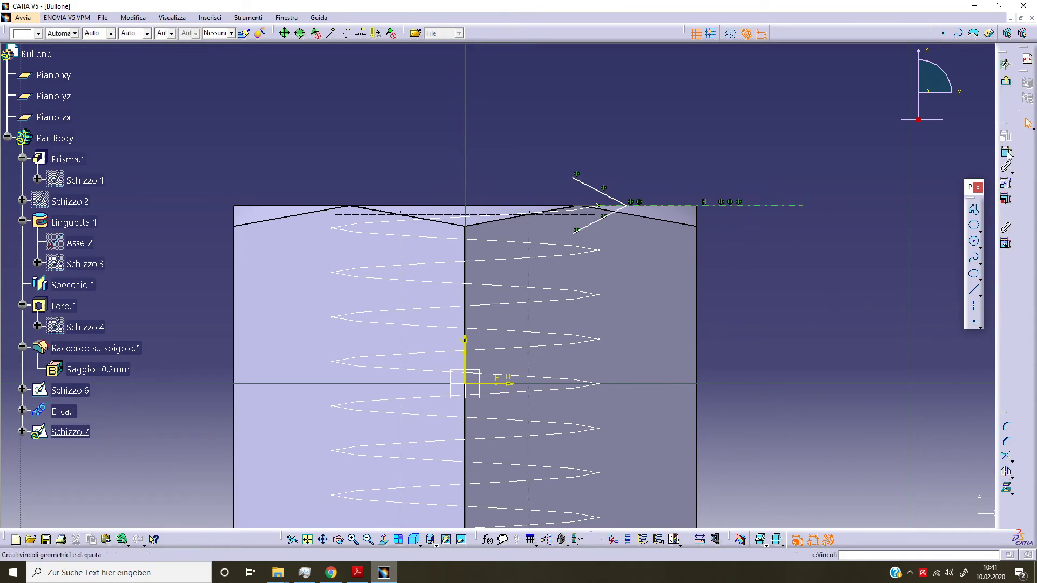
{"action": "left_click", "coordinate": [598, 190]}
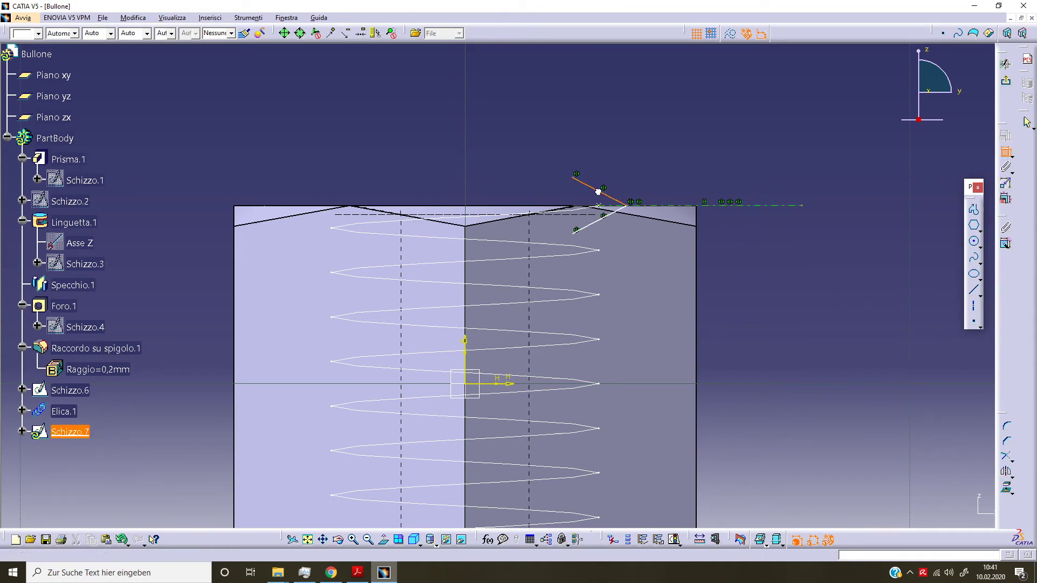
{"action": "left_click", "coordinate": [604, 217]}
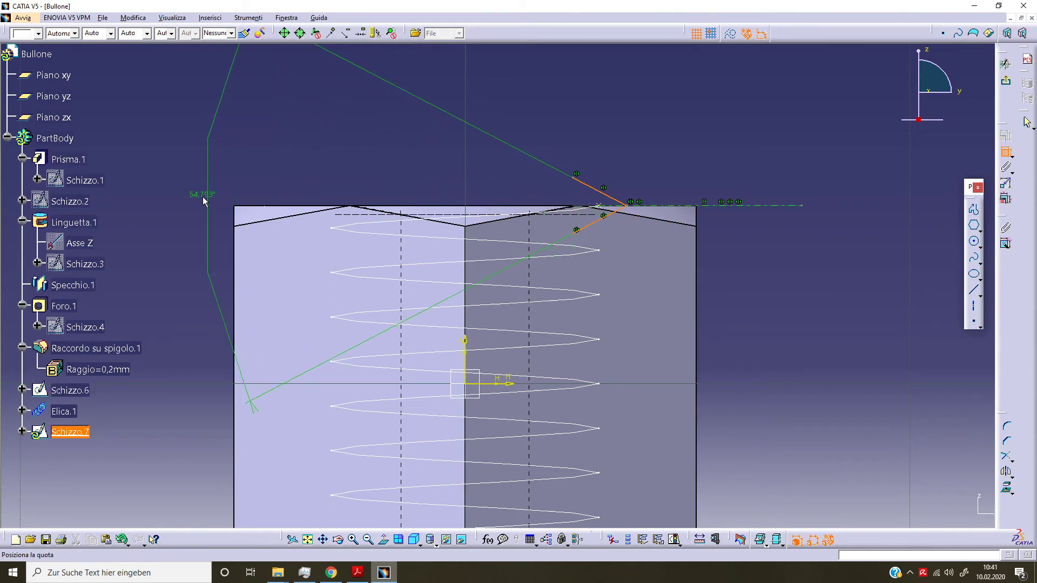
Step: Set the V angle to 60° and close it into a triangle with a vertical side
{"action": "left_click", "coordinate": [202, 196]}
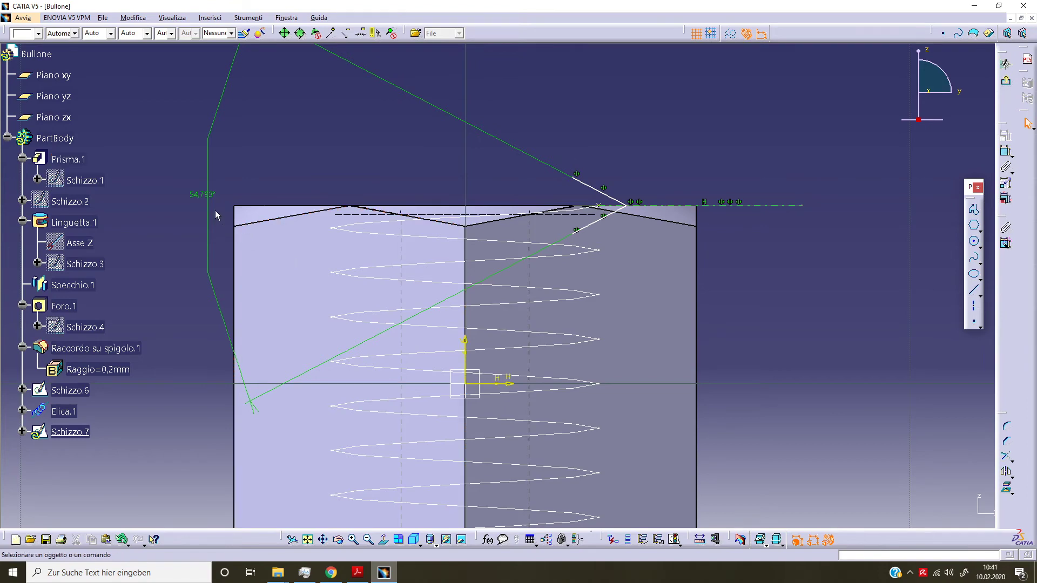
{"action": "double_click", "coordinate": [203, 195]}
{"action": "type", "text": "60"}
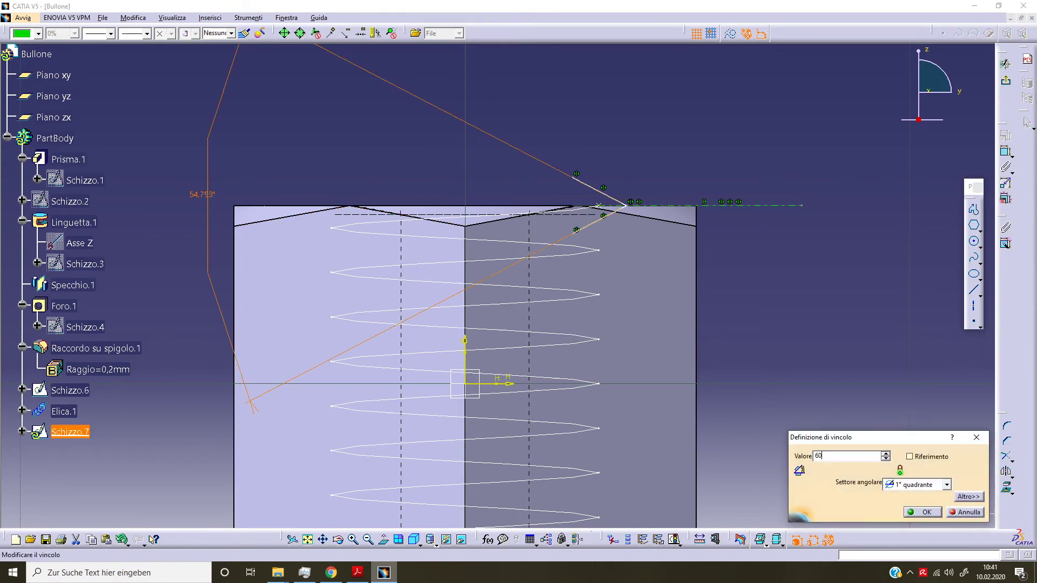
{"action": "key", "text": "Return"}
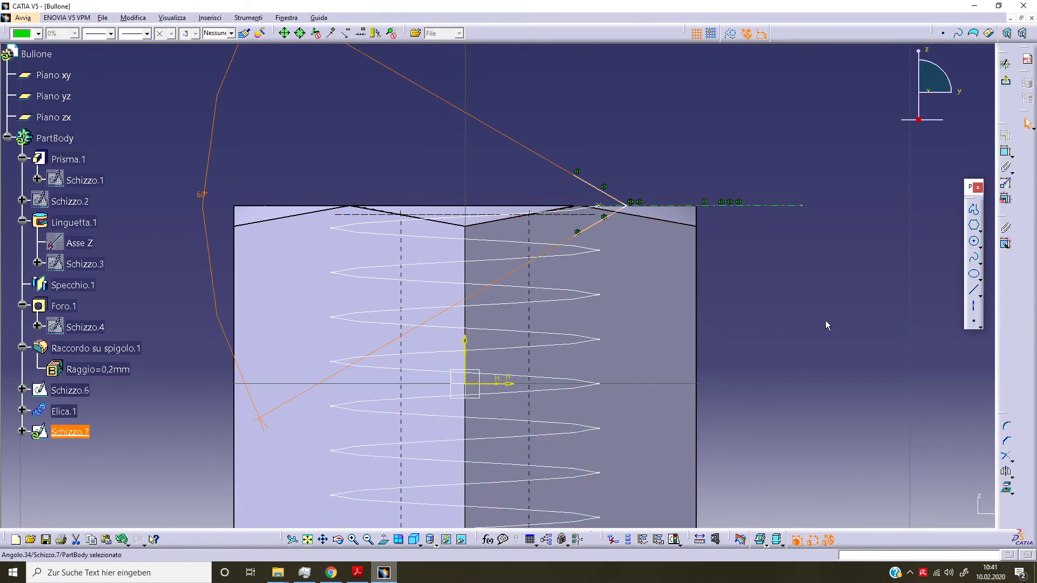
{"action": "left_click", "coordinate": [973, 290]}
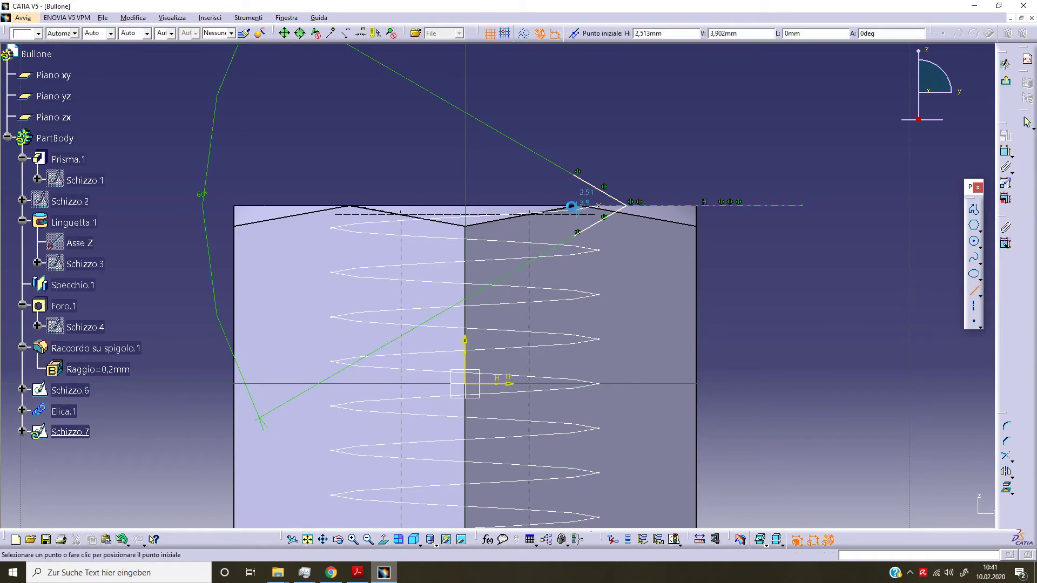
{"action": "left_click", "coordinate": [574, 177]}
{"action": "left_click", "coordinate": [574, 240]}
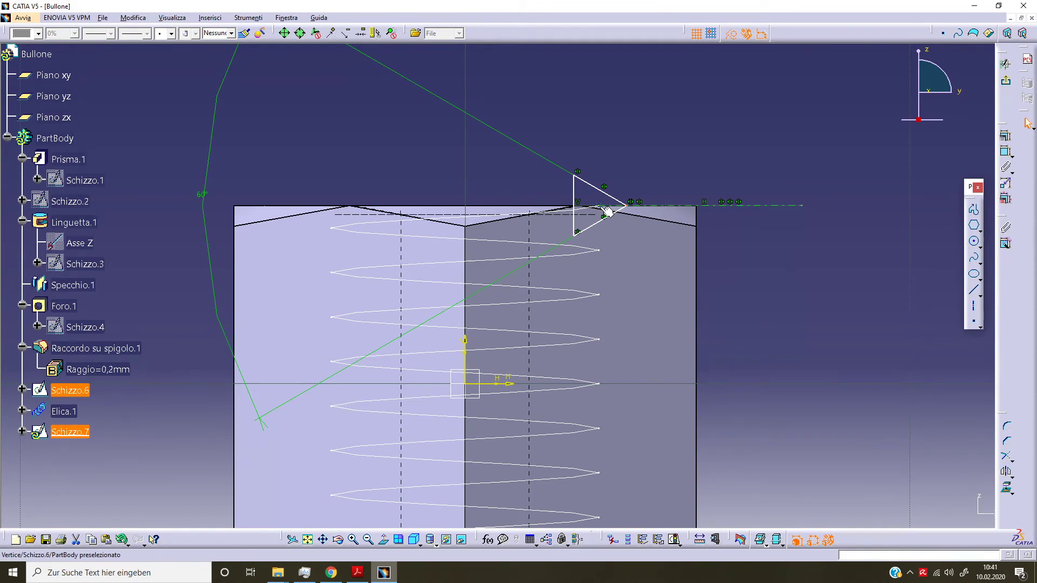
Step: Dimension the vertical side 0.5 from the dashed reference line
{"action": "left_click", "coordinate": [624, 213], "text": "ctrl"}
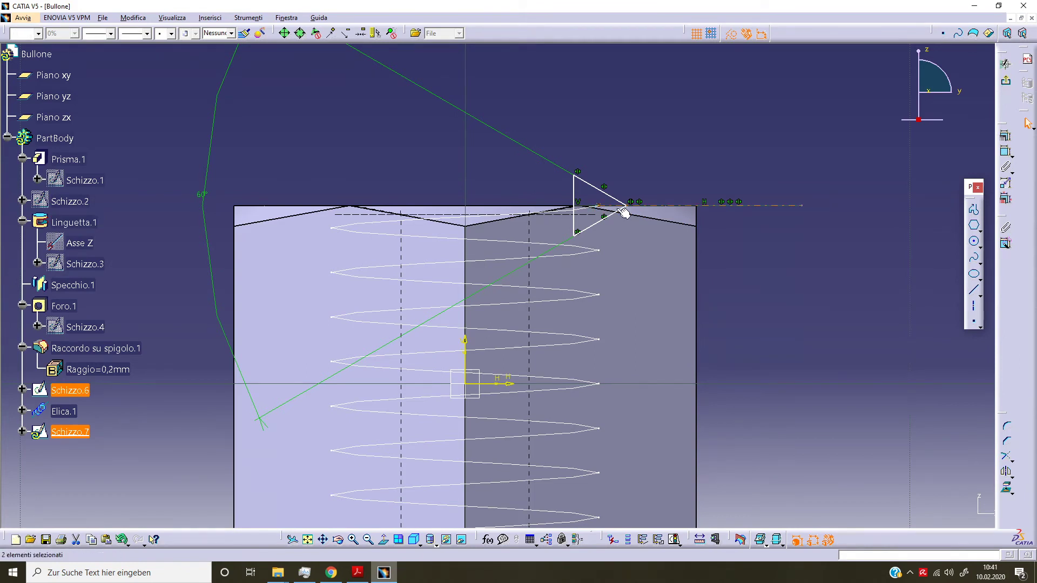
{"action": "left_click", "coordinate": [1000, 155]}
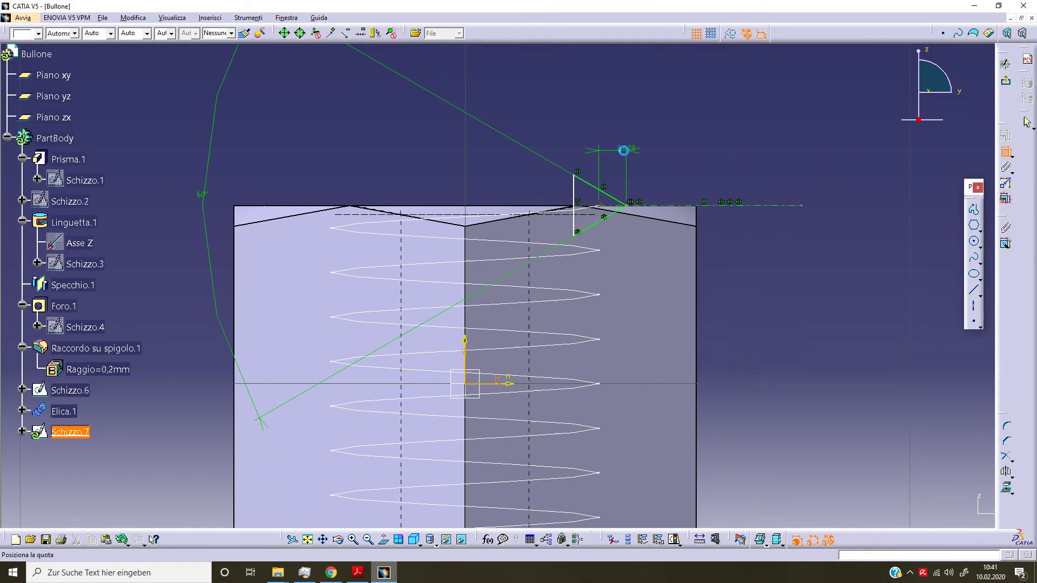
{"action": "double_click", "coordinate": [652, 159]}
{"action": "type", "text": "0,5"}
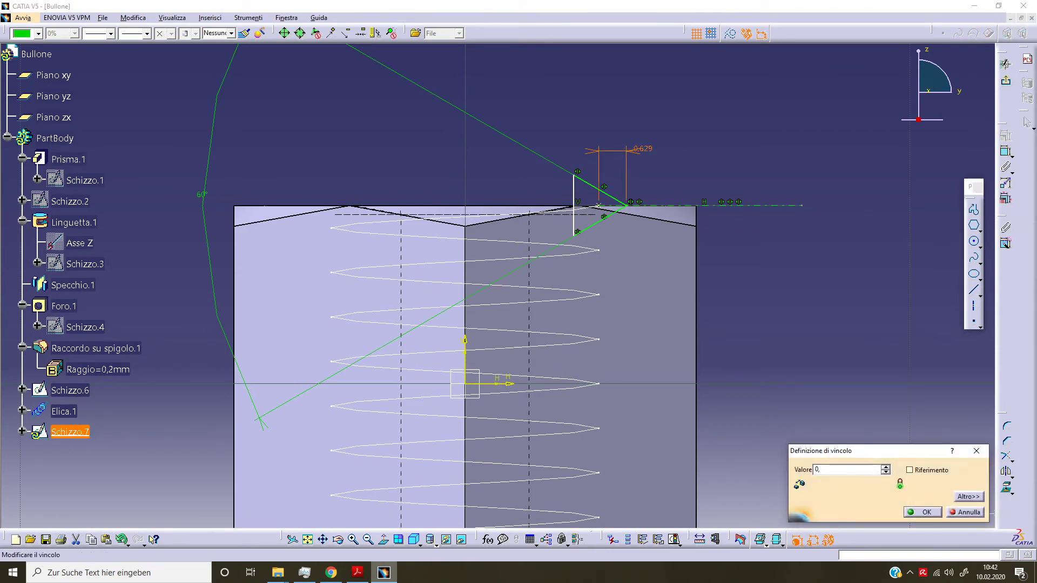
{"action": "left_click", "coordinate": [923, 513]}
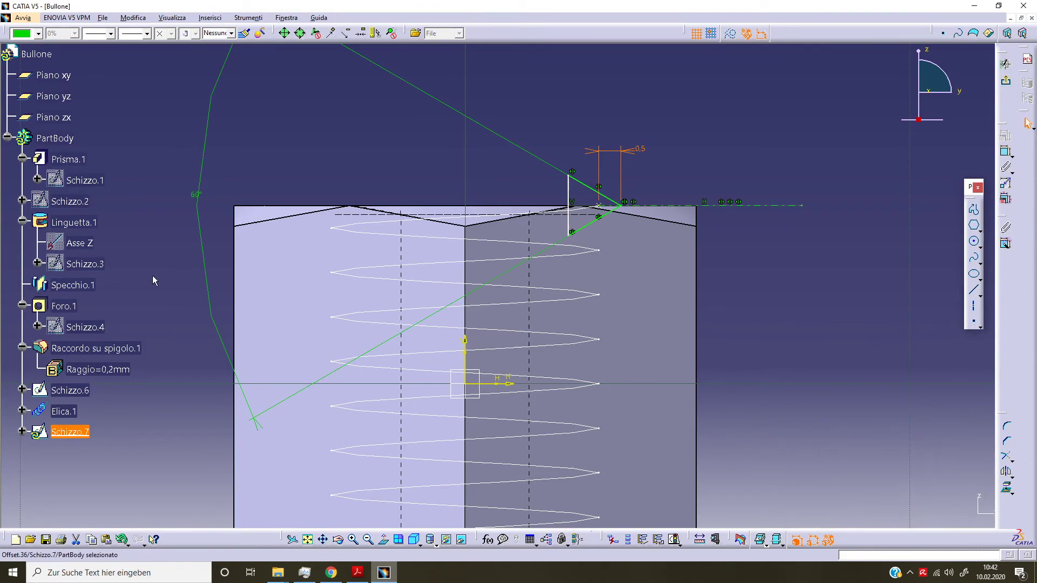
Step: Change the thread profile angle from 60° to 30°
{"action": "double_click", "coordinate": [196, 196]}
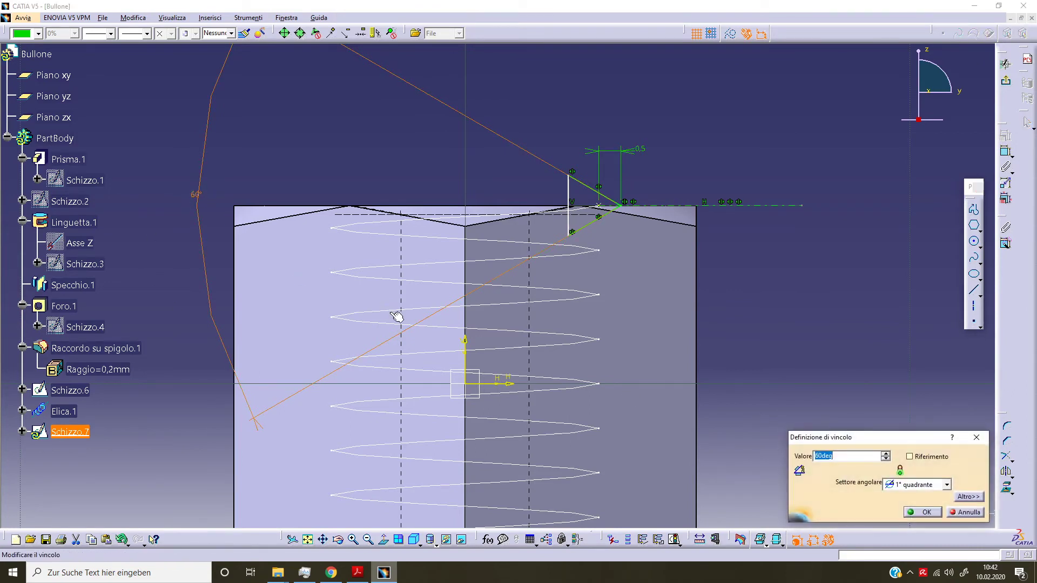
{"action": "type", "text": "0"}
{"action": "key", "text": "Return"}
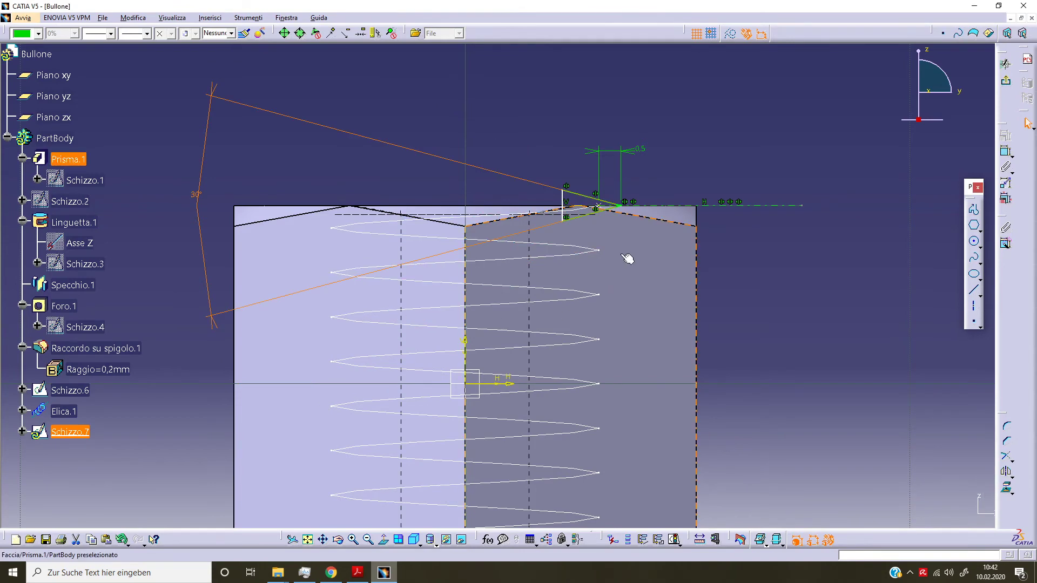
{"action": "left_click", "coordinate": [787, 229]}
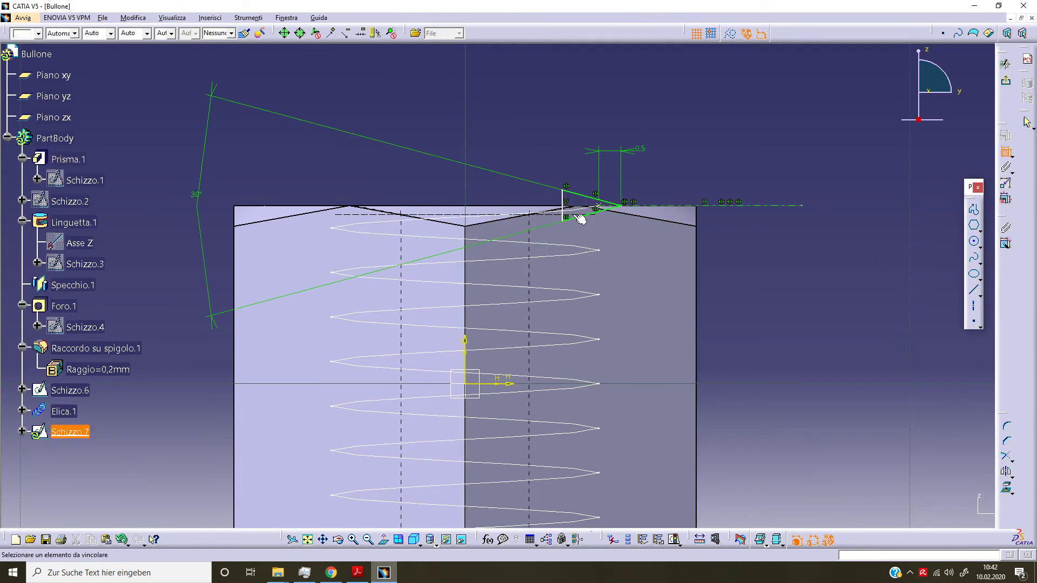
Step: Dimension the vertical profile line 2 mm from the vertical axis and exit the sketch
{"action": "left_click", "coordinate": [565, 201]}
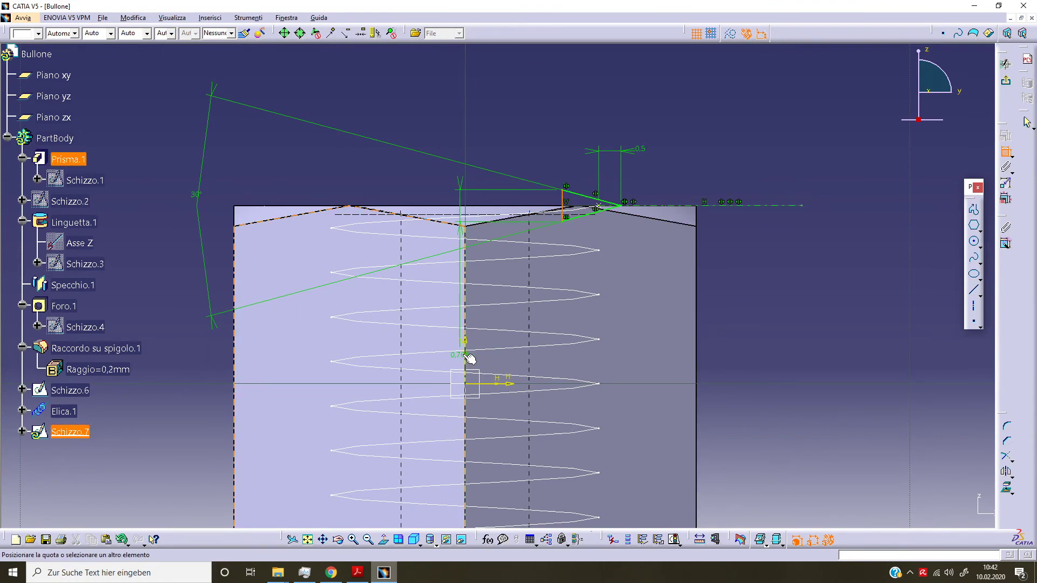
{"action": "left_click", "coordinate": [466, 353]}
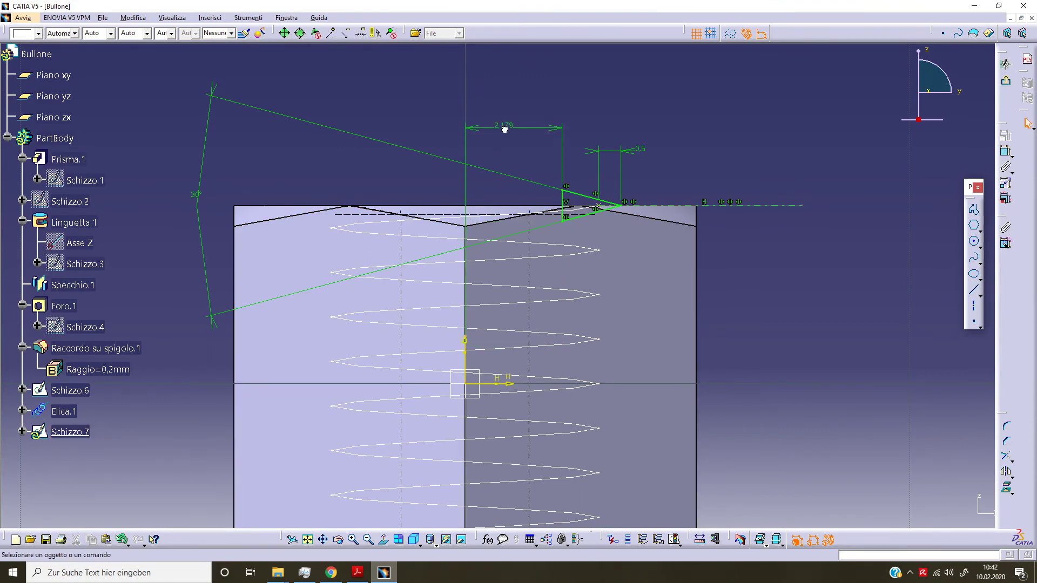
{"action": "left_click", "coordinate": [503, 126]}
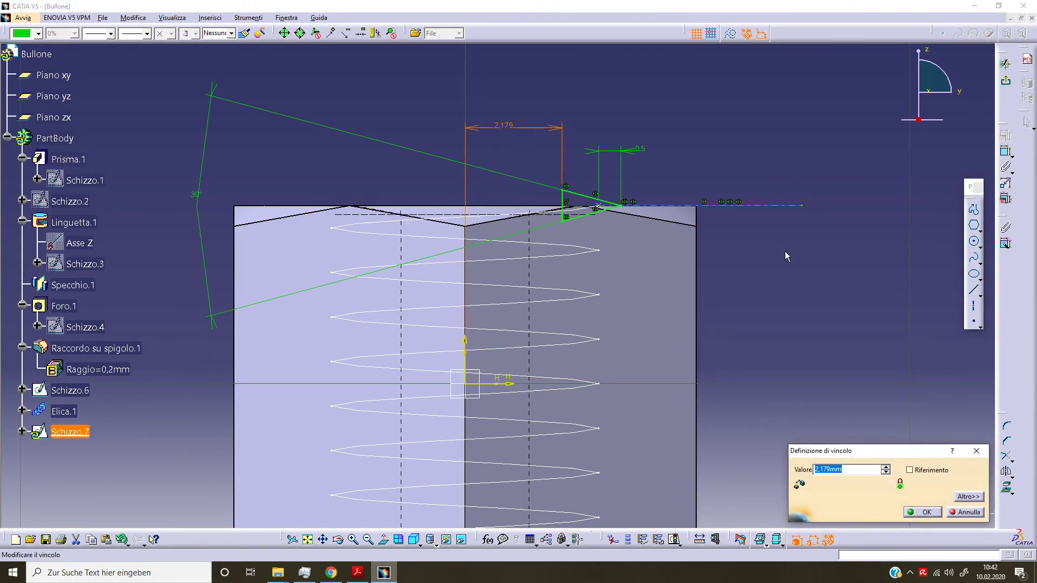
{"action": "type", "text": "2"}
{"action": "key", "text": "Return"}
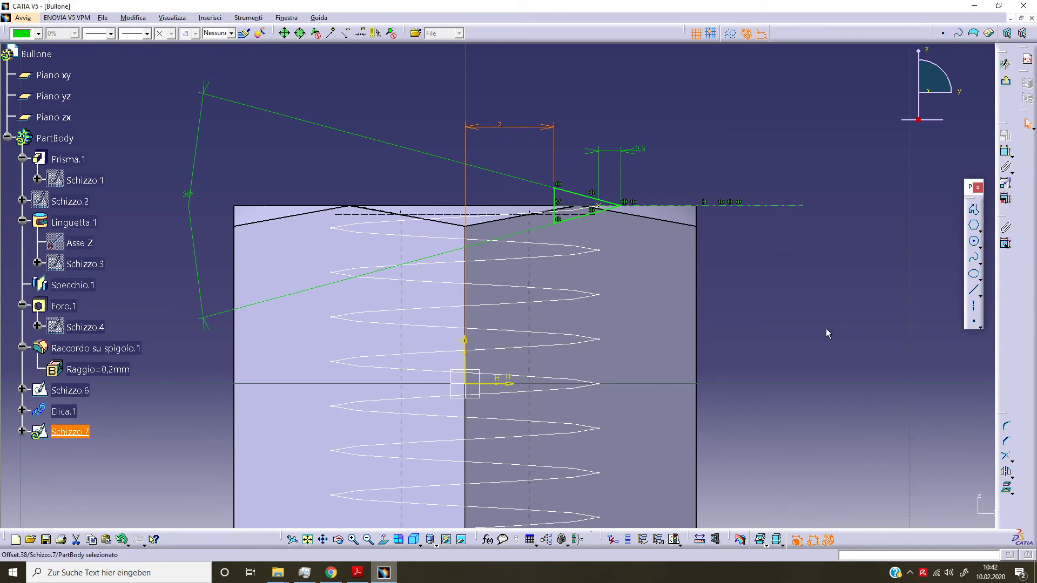
{"action": "left_click", "coordinate": [853, 396]}
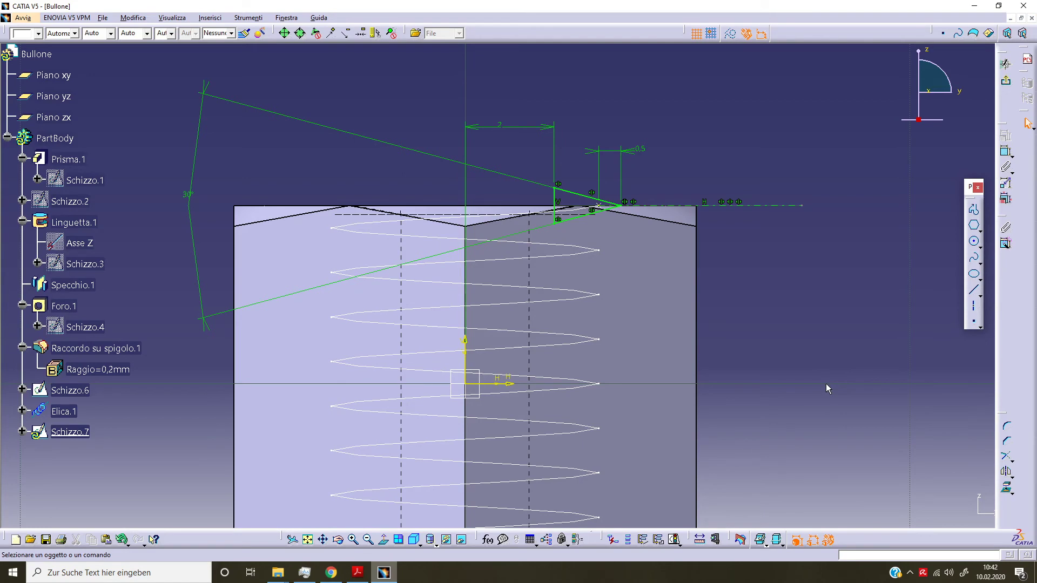
{"action": "left_click", "coordinate": [1006, 81]}
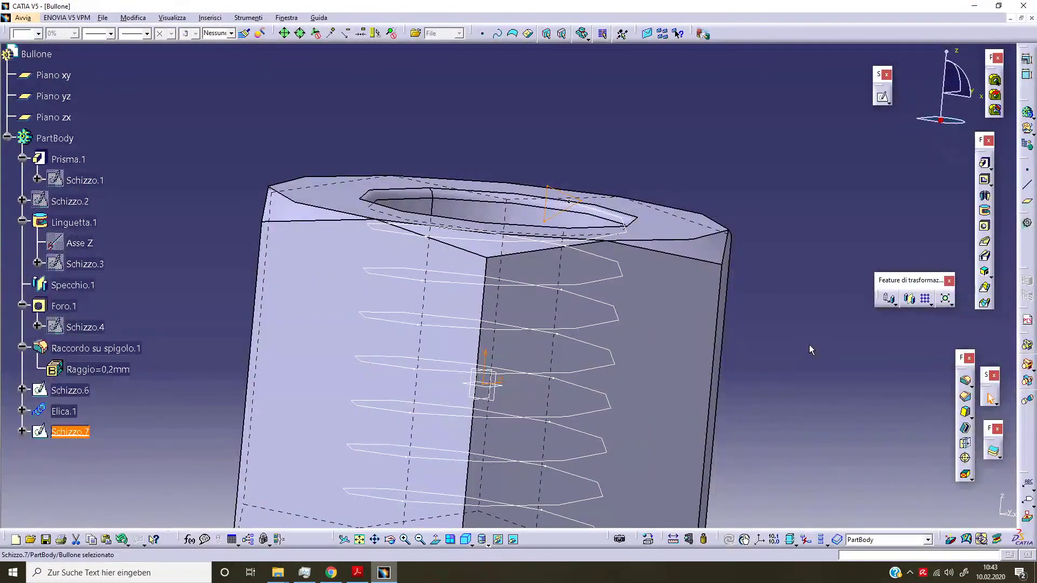
Step: Cut a slot sweeping Schizzo.7 along Elica.1, using Foro.1's inner face as reference surface
{"action": "left_click", "coordinate": [984, 256]}
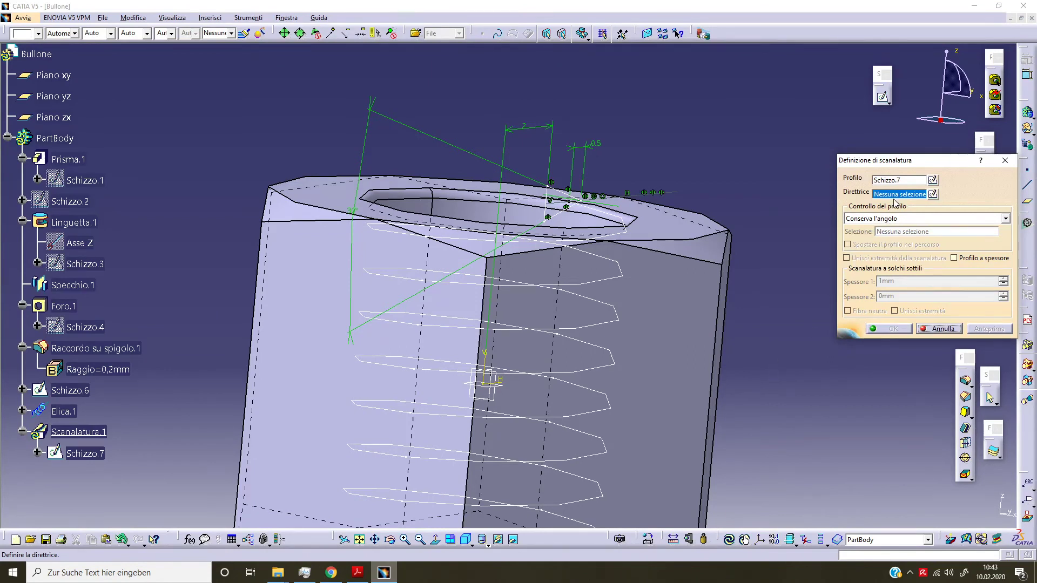
{"action": "left_click", "coordinate": [1005, 219]}
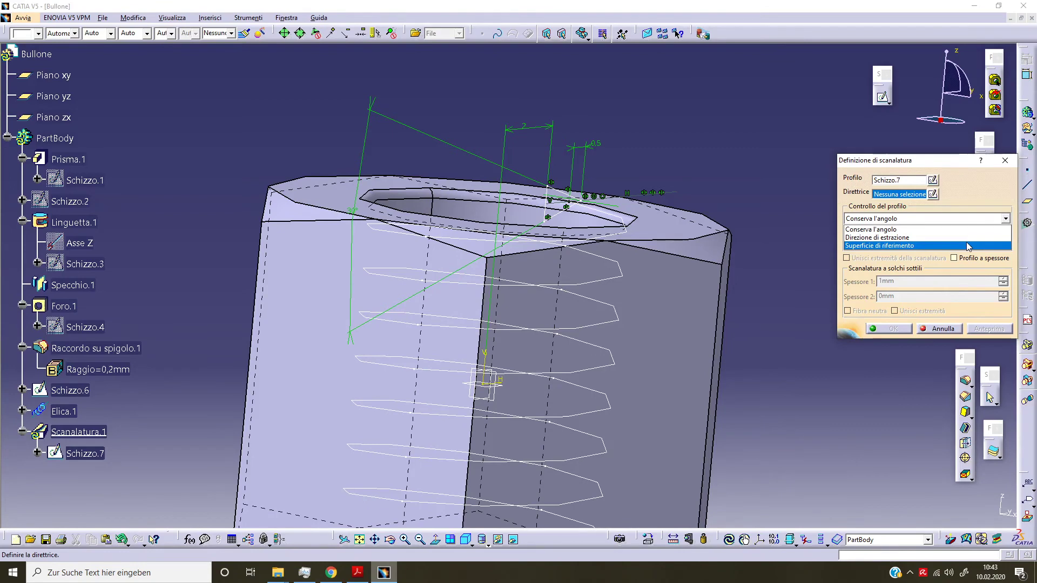
{"action": "left_click", "coordinate": [969, 246]}
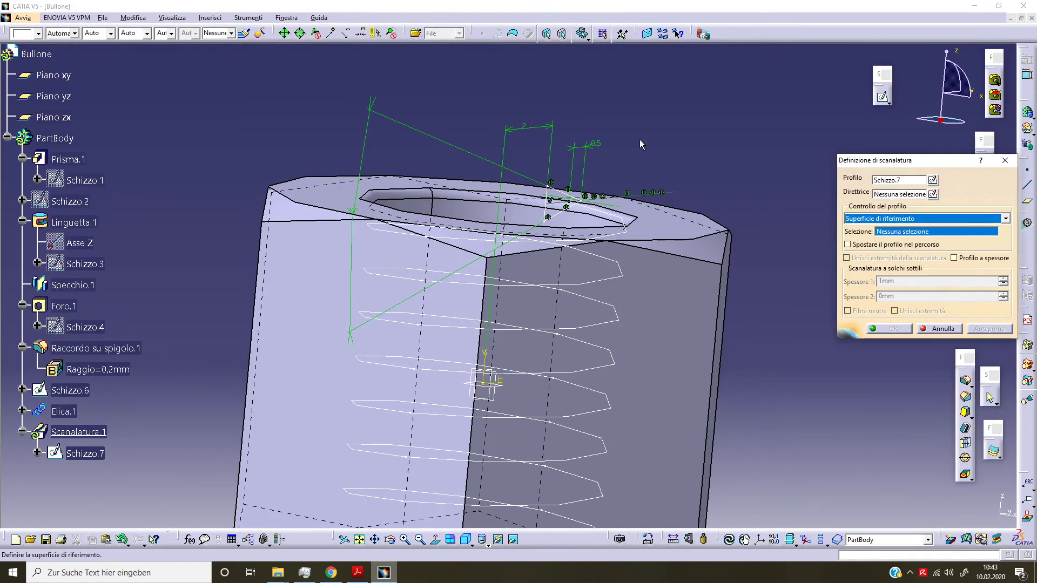
{"action": "middle_click_drag", "start_coordinate": [641, 144], "coordinate": [493, 222]}
{"action": "left_click", "coordinate": [485, 218]}
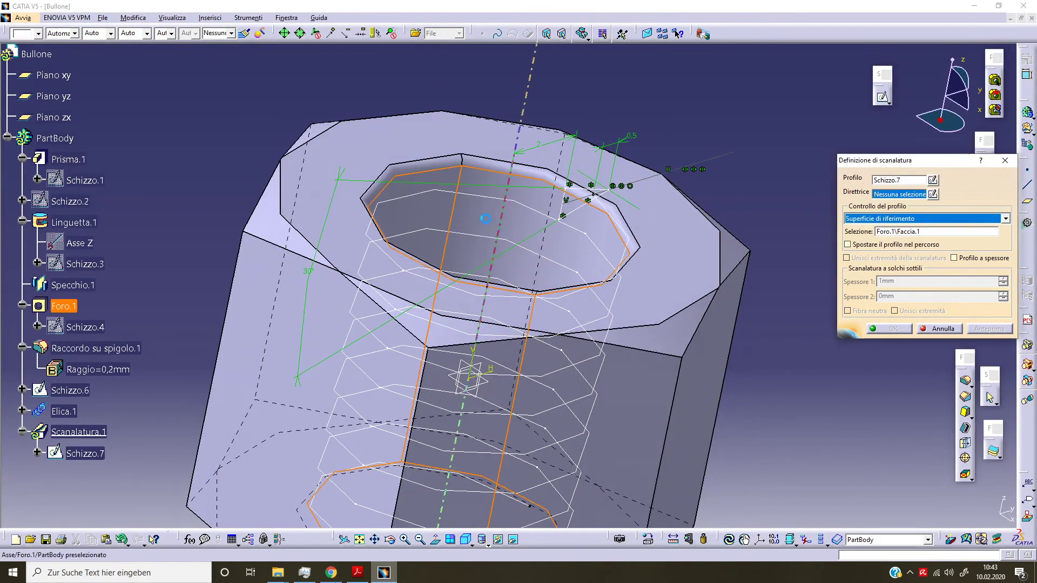
{"action": "left_click", "coordinate": [594, 317]}
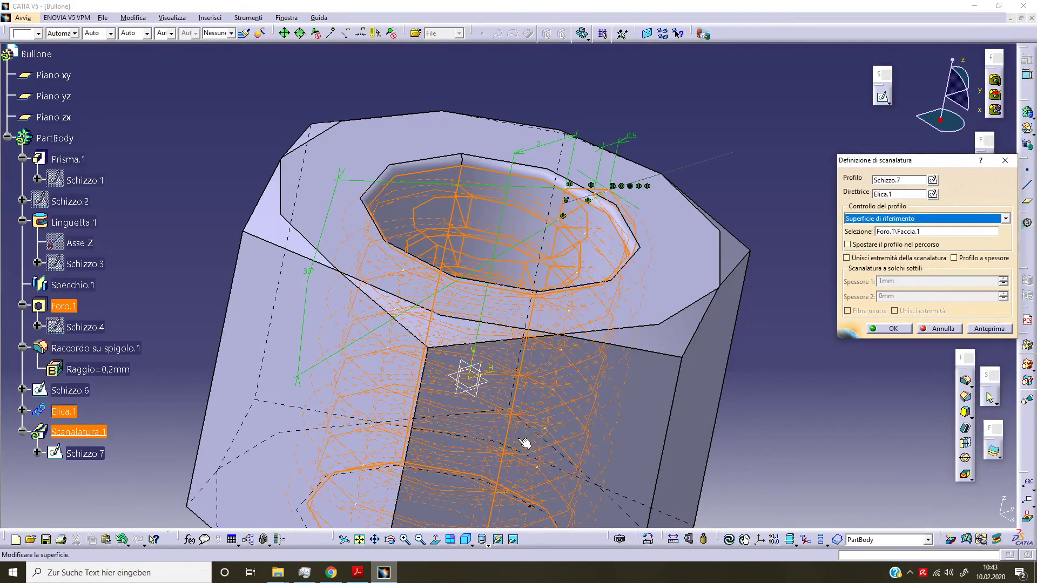
{"action": "mouse_move", "coordinate": [595, 317]}
{"action": "middle_mouse_down"}
{"action": "mouse_move", "coordinate": [502, 339]}
{"action": "mouse_move", "coordinate": [711, 380]}
{"action": "mouse_move", "coordinate": [742, 357]}
{"action": "middle_mouse_up"}
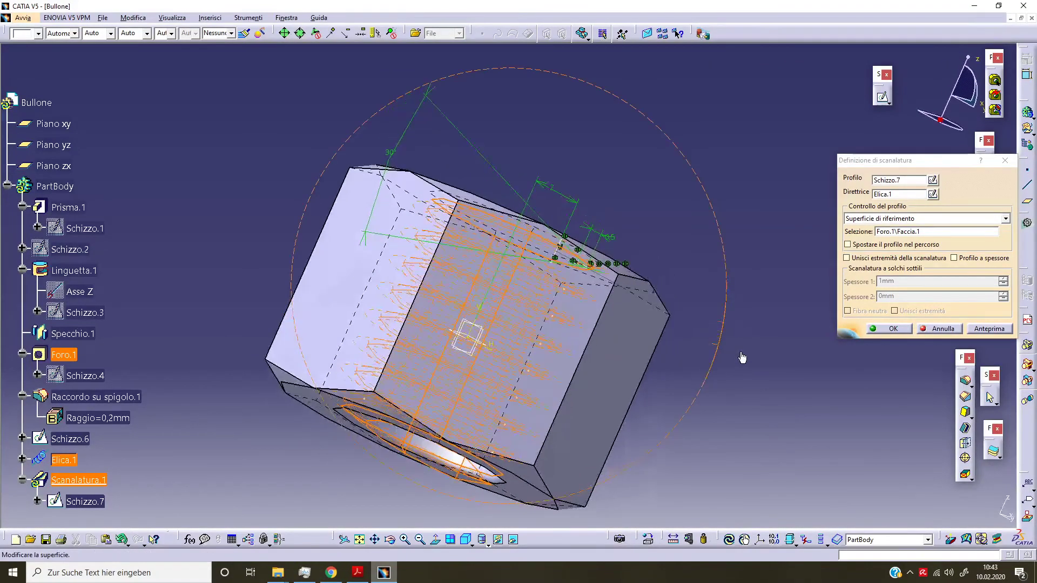
{"action": "left_click", "coordinate": [883, 329]}
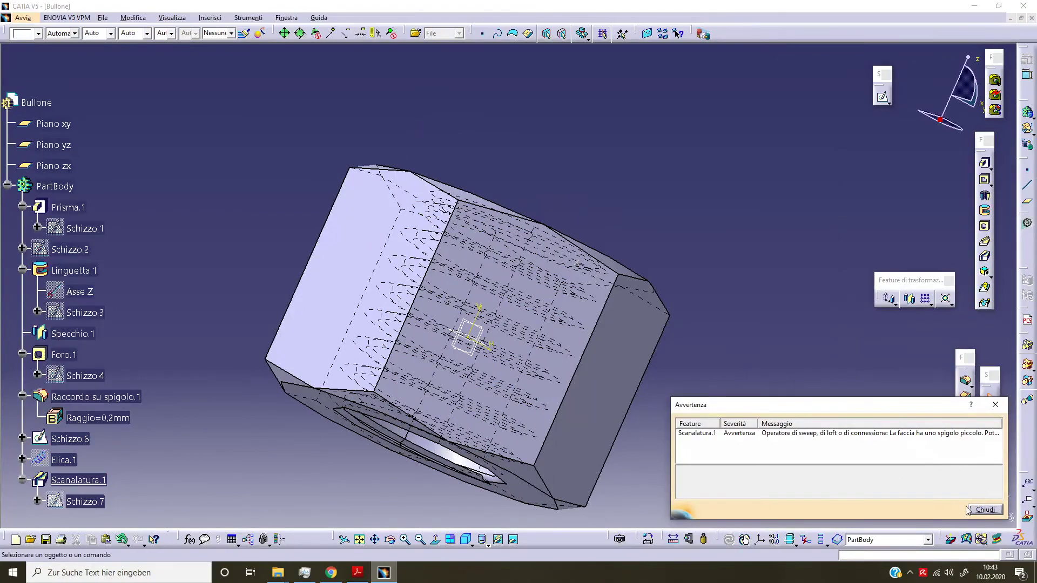
{"action": "left_click", "coordinate": [982, 511]}
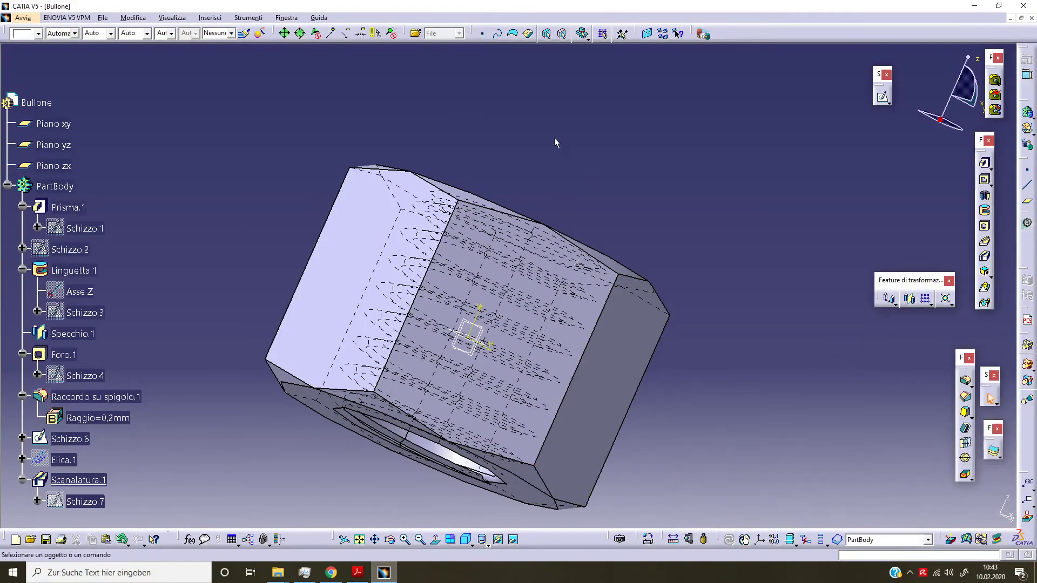
Step: Orbit and zoom to look into the threaded hole
{"action": "mouse_move", "coordinate": [555, 143]}
{"action": "middle_mouse_down"}
{"action": "mouse_move", "coordinate": [529, 269]}
{"action": "mouse_move", "coordinate": [588, 87]}
{"action": "mouse_move", "coordinate": [568, 288]}
{"action": "mouse_move", "coordinate": [665, 438]}
{"action": "mouse_move", "coordinate": [681, 400]}
{"action": "middle_mouse_up"}
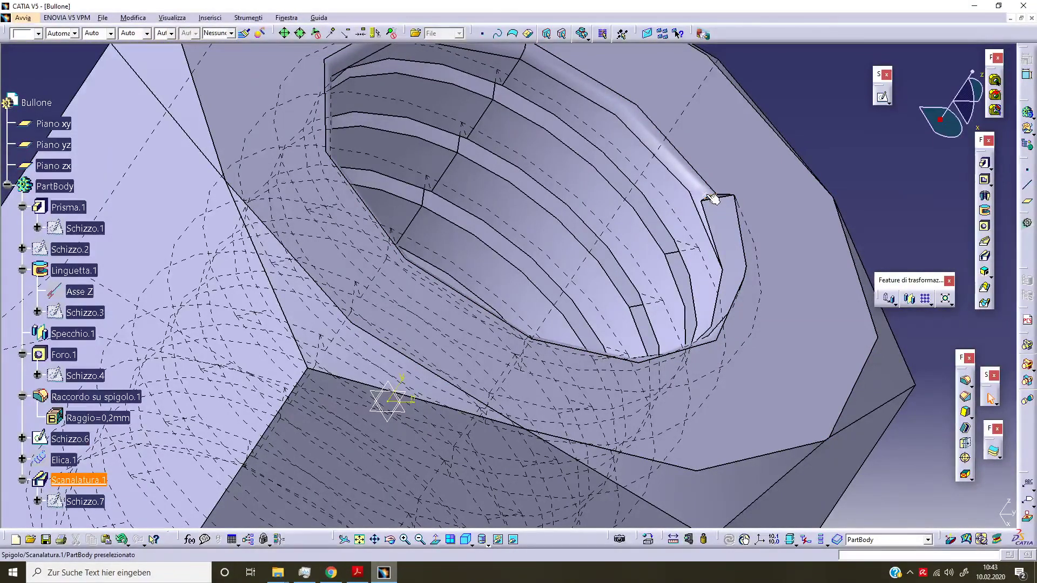
Step: Edit Schizzo.6 and pan along the nut's side and top edge to inspect it
{"action": "double_click", "coordinate": [741, 264]}
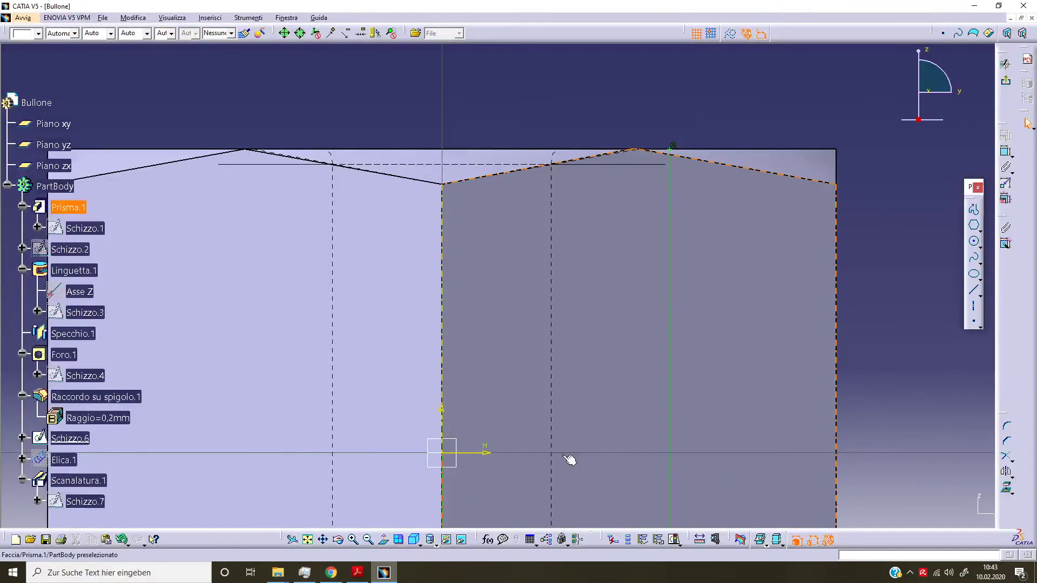
{"action": "middle_click_drag", "start_coordinate": [559, 396], "coordinate": [579, 262]}
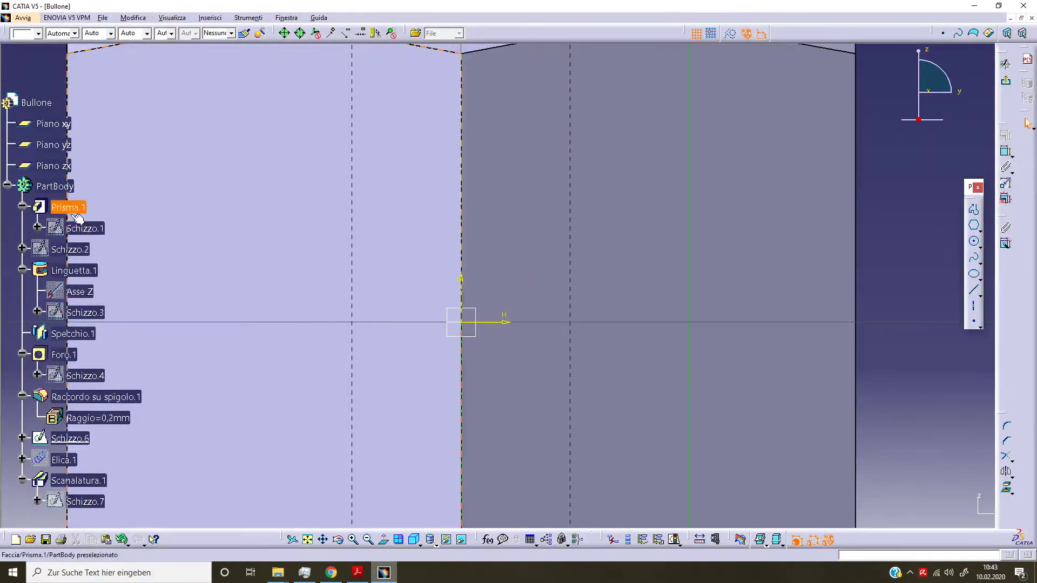
{"action": "mouse_move", "coordinate": [655, 225]}
{"action": "middle_mouse_down"}
{"action": "mouse_move", "coordinate": [669, 371]}
{"action": "mouse_move", "coordinate": [649, 241]}
{"action": "middle_mouse_up"}
{"action": "middle_click_drag", "start_coordinate": [574, 275], "coordinate": [592, 440]}
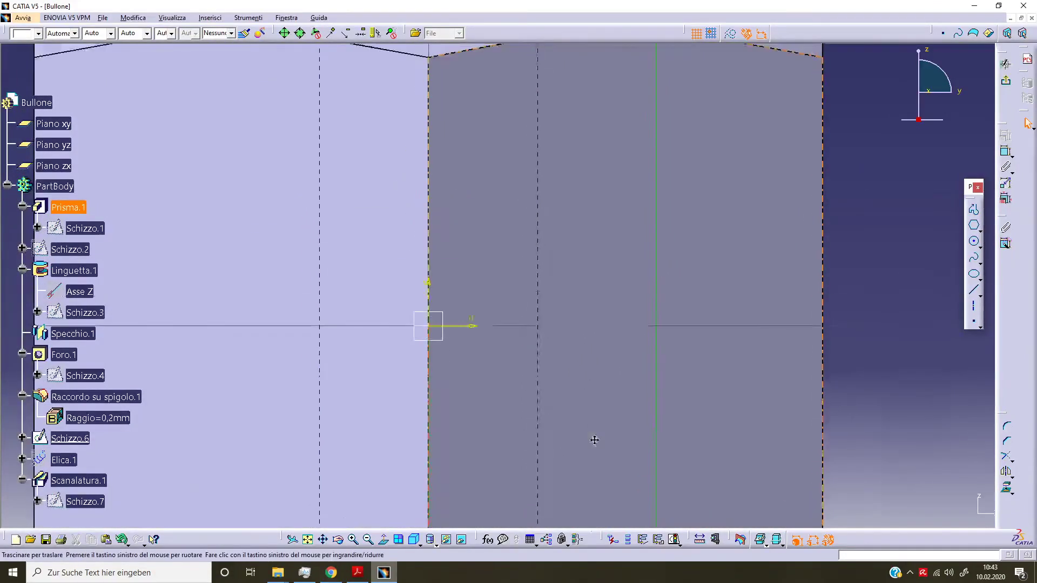
{"action": "middle_click_drag", "start_coordinate": [591, 229], "coordinate": [604, 383]}
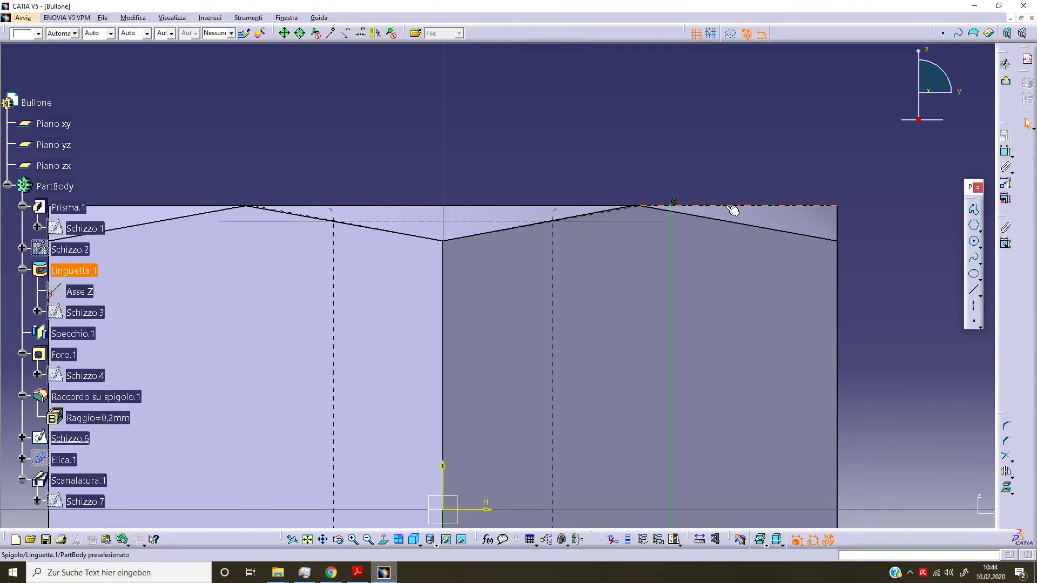
{"action": "middle_click_drag", "start_coordinate": [528, 266], "coordinate": [549, 359]}
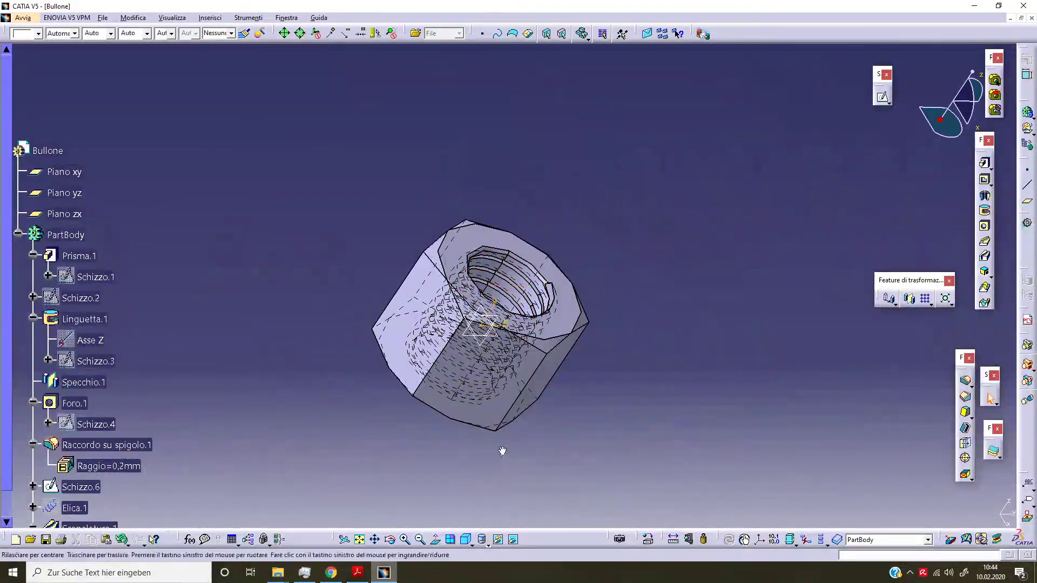
Step: Zoom out and rotate to show the whole nut with its threaded bore
{"action": "mouse_move", "coordinate": [568, 431]}
{"action": "middle_mouse_down"}
{"action": "mouse_move", "coordinate": [440, 455]}
{"action": "mouse_move", "coordinate": [574, 388]}
{"action": "mouse_move", "coordinate": [529, 421]}
{"action": "mouse_move", "coordinate": [499, 334]}
{"action": "middle_mouse_up"}
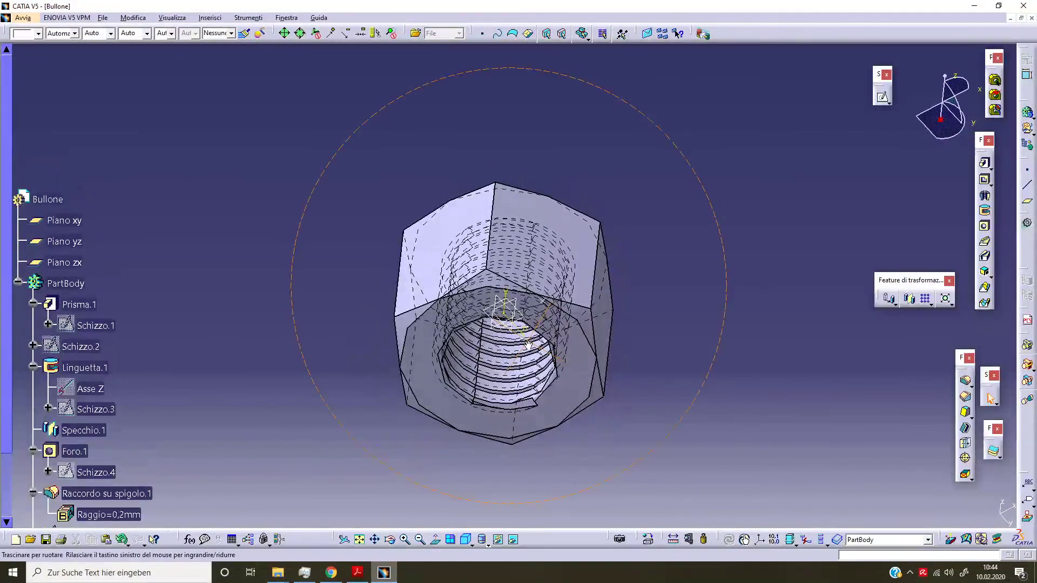
{"action": "middle_click_drag", "start_coordinate": [499, 333], "coordinate": [469, 470]}
{"action": "middle_click_drag", "start_coordinate": [598, 215], "coordinate": [620, 323]}
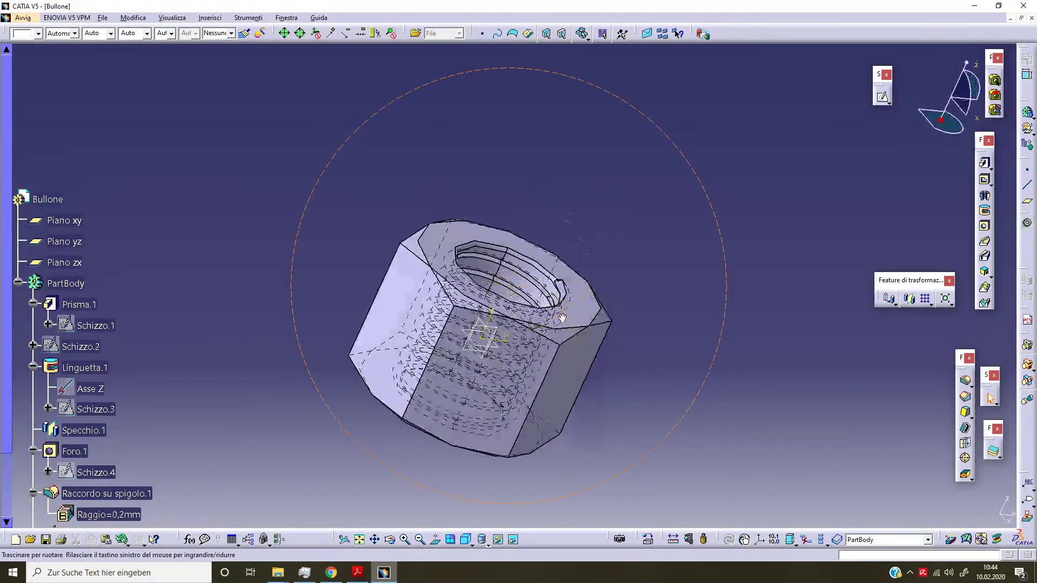